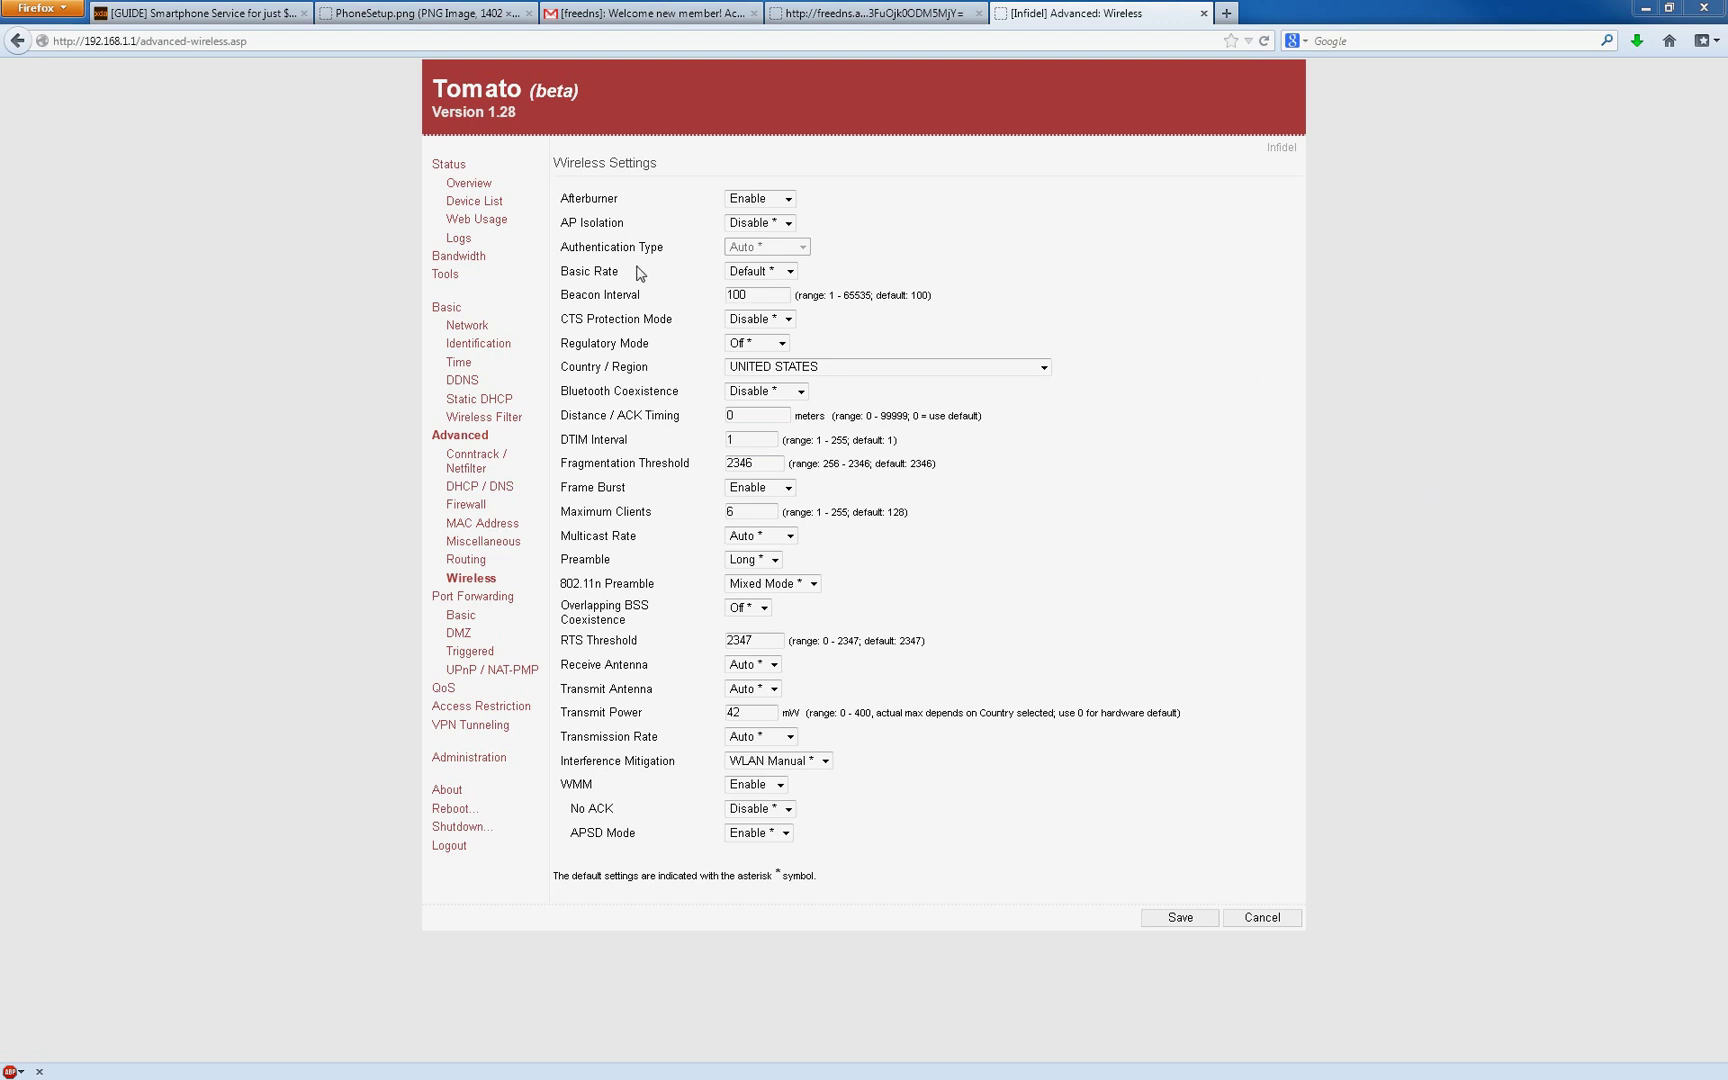
{"action": "left_click", "coordinate": [468, 326]}
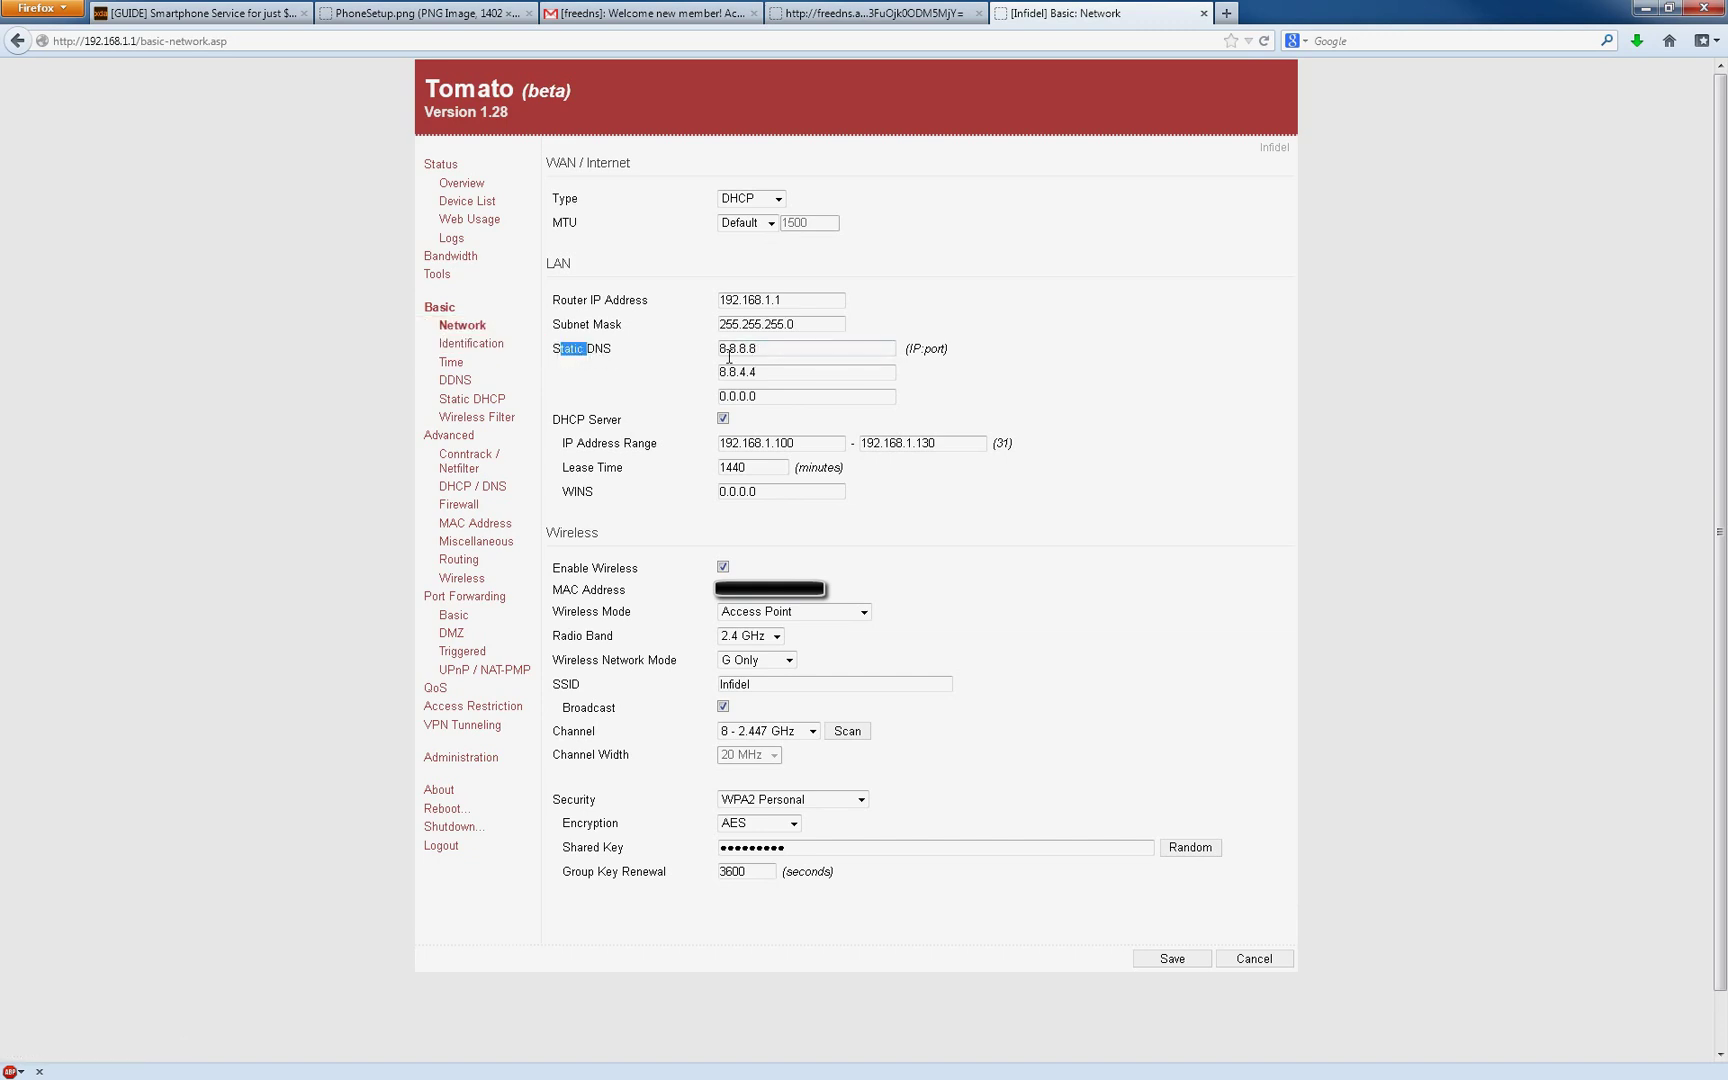
{"action": "left_click", "coordinate": [791, 349]}
{"action": "double_click", "coordinate": [791, 349]}
{"action": "left_click", "coordinate": [794, 349]}
{"action": "double_click", "coordinate": [788, 351]}
{"action": "left_click", "coordinate": [790, 353]}
{"action": "left_click", "coordinate": [787, 374]}
{"action": "left_click", "coordinate": [778, 347]}
{"action": "left_click", "coordinate": [780, 348]}
Step: Change the radio band to 5 GHz and pick N Only as the wireless network mode
{"action": "left_click", "coordinate": [789, 661]}
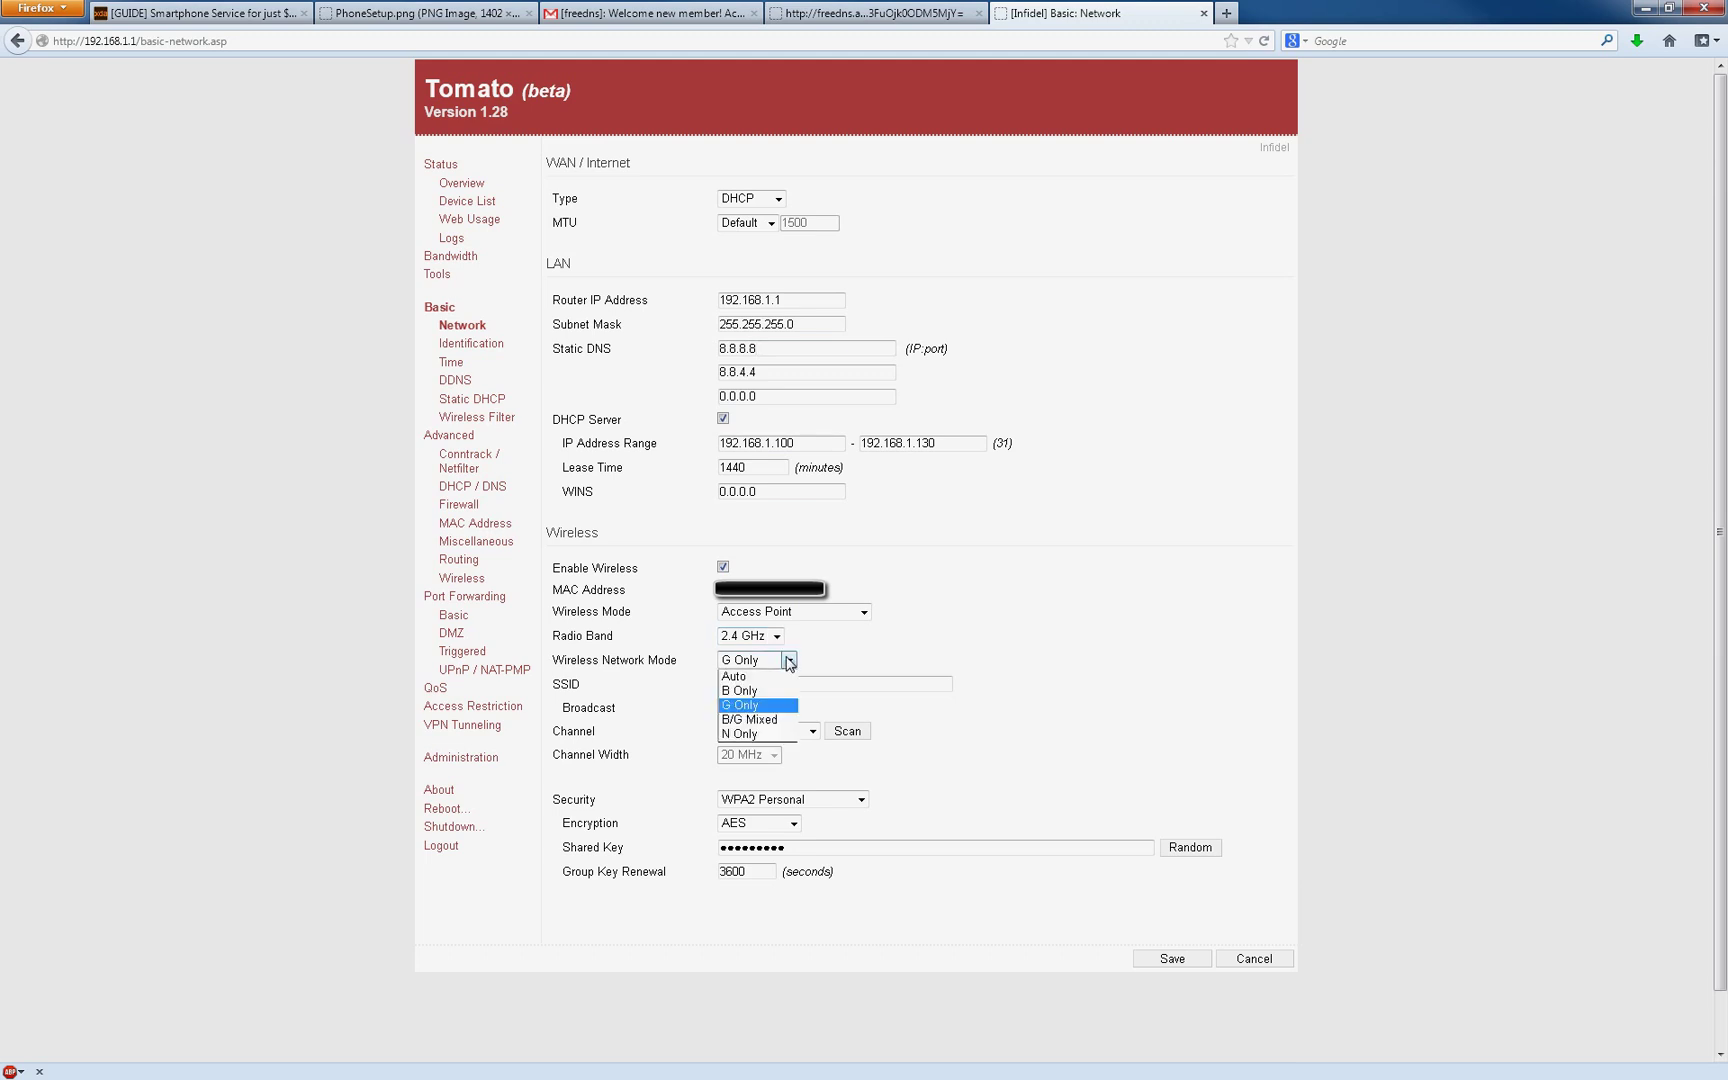
{"action": "left_click", "coordinate": [789, 661]}
{"action": "left_click", "coordinate": [776, 636]}
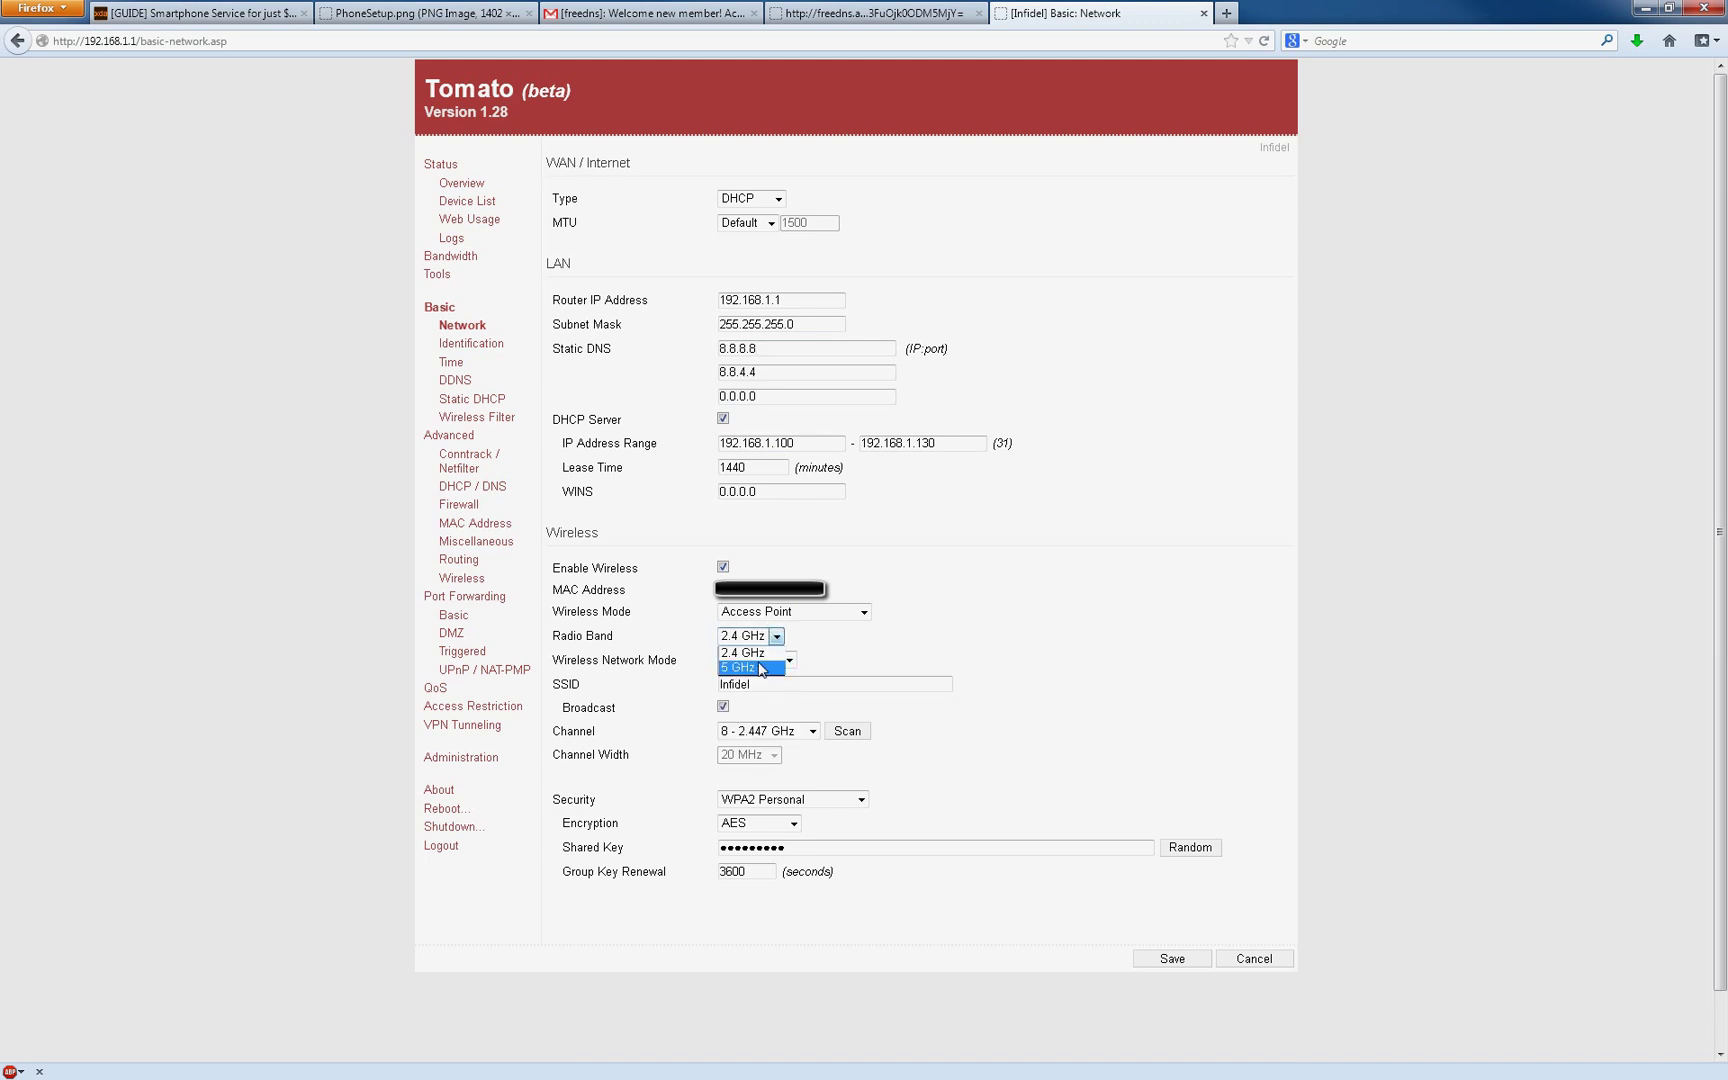
{"action": "left_click", "coordinate": [760, 667]}
{"action": "left_click", "coordinate": [766, 661]}
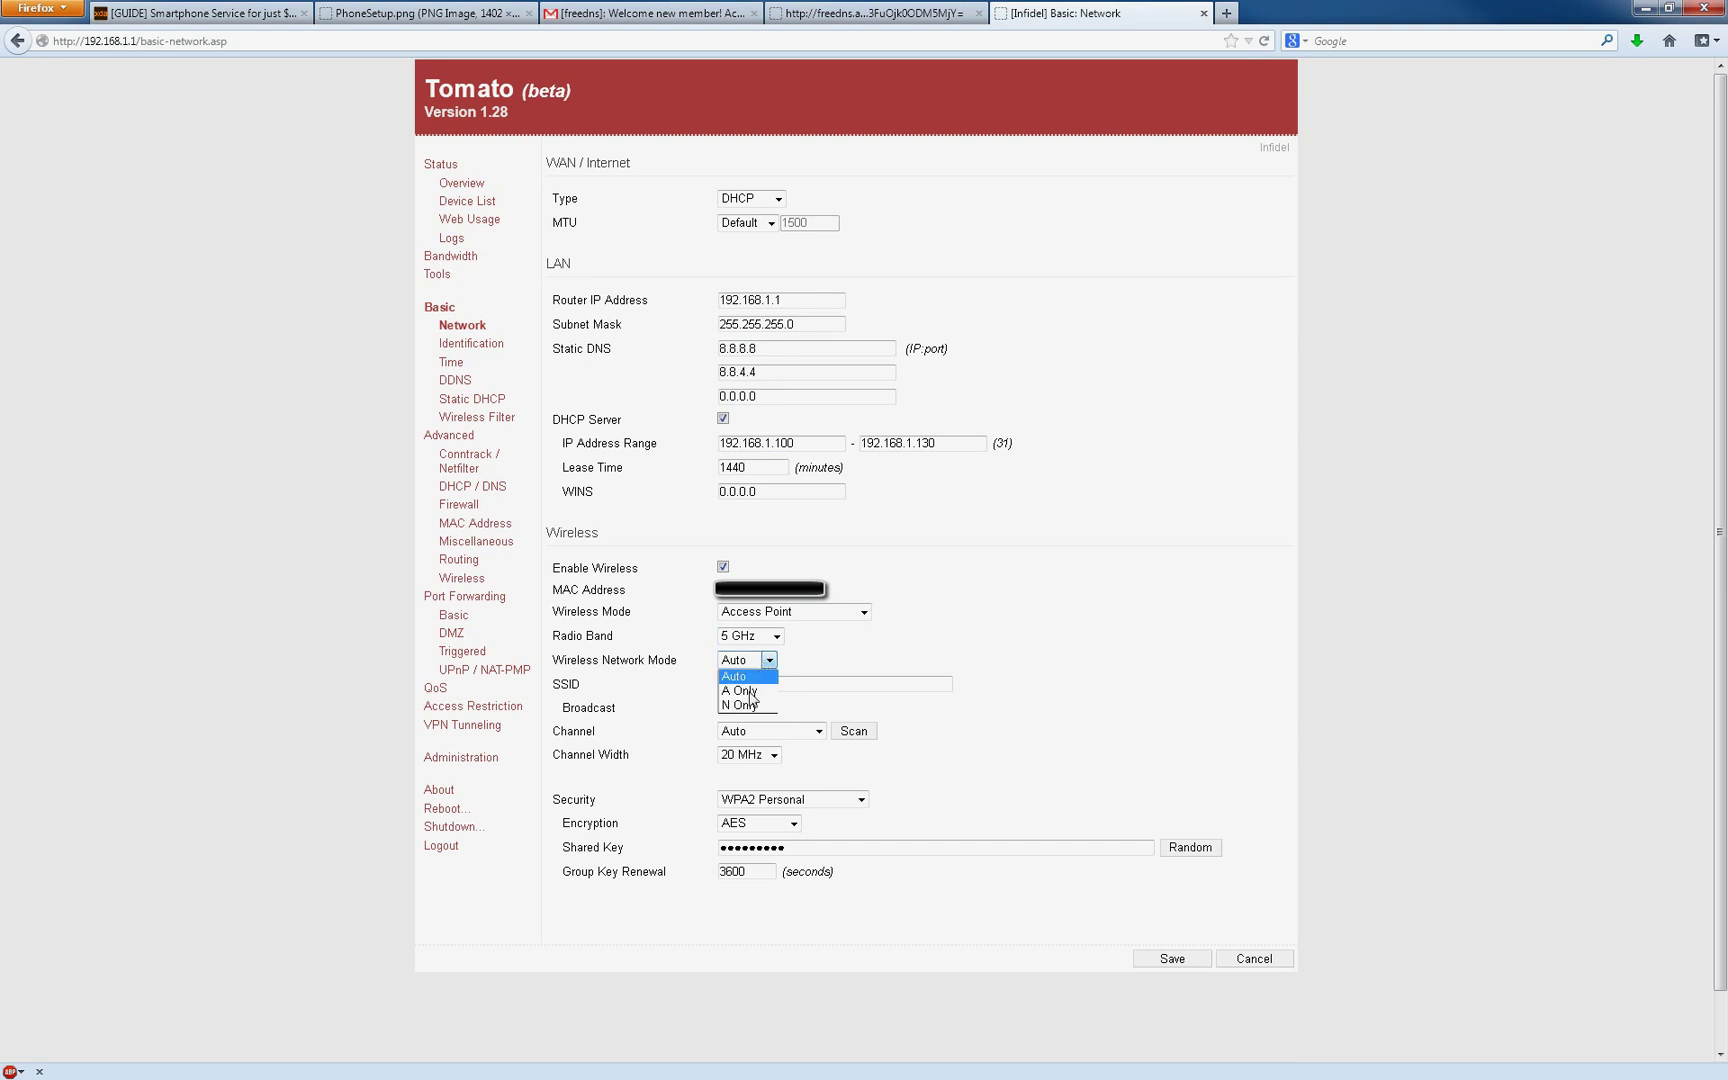
{"action": "left_click", "coordinate": [748, 712]}
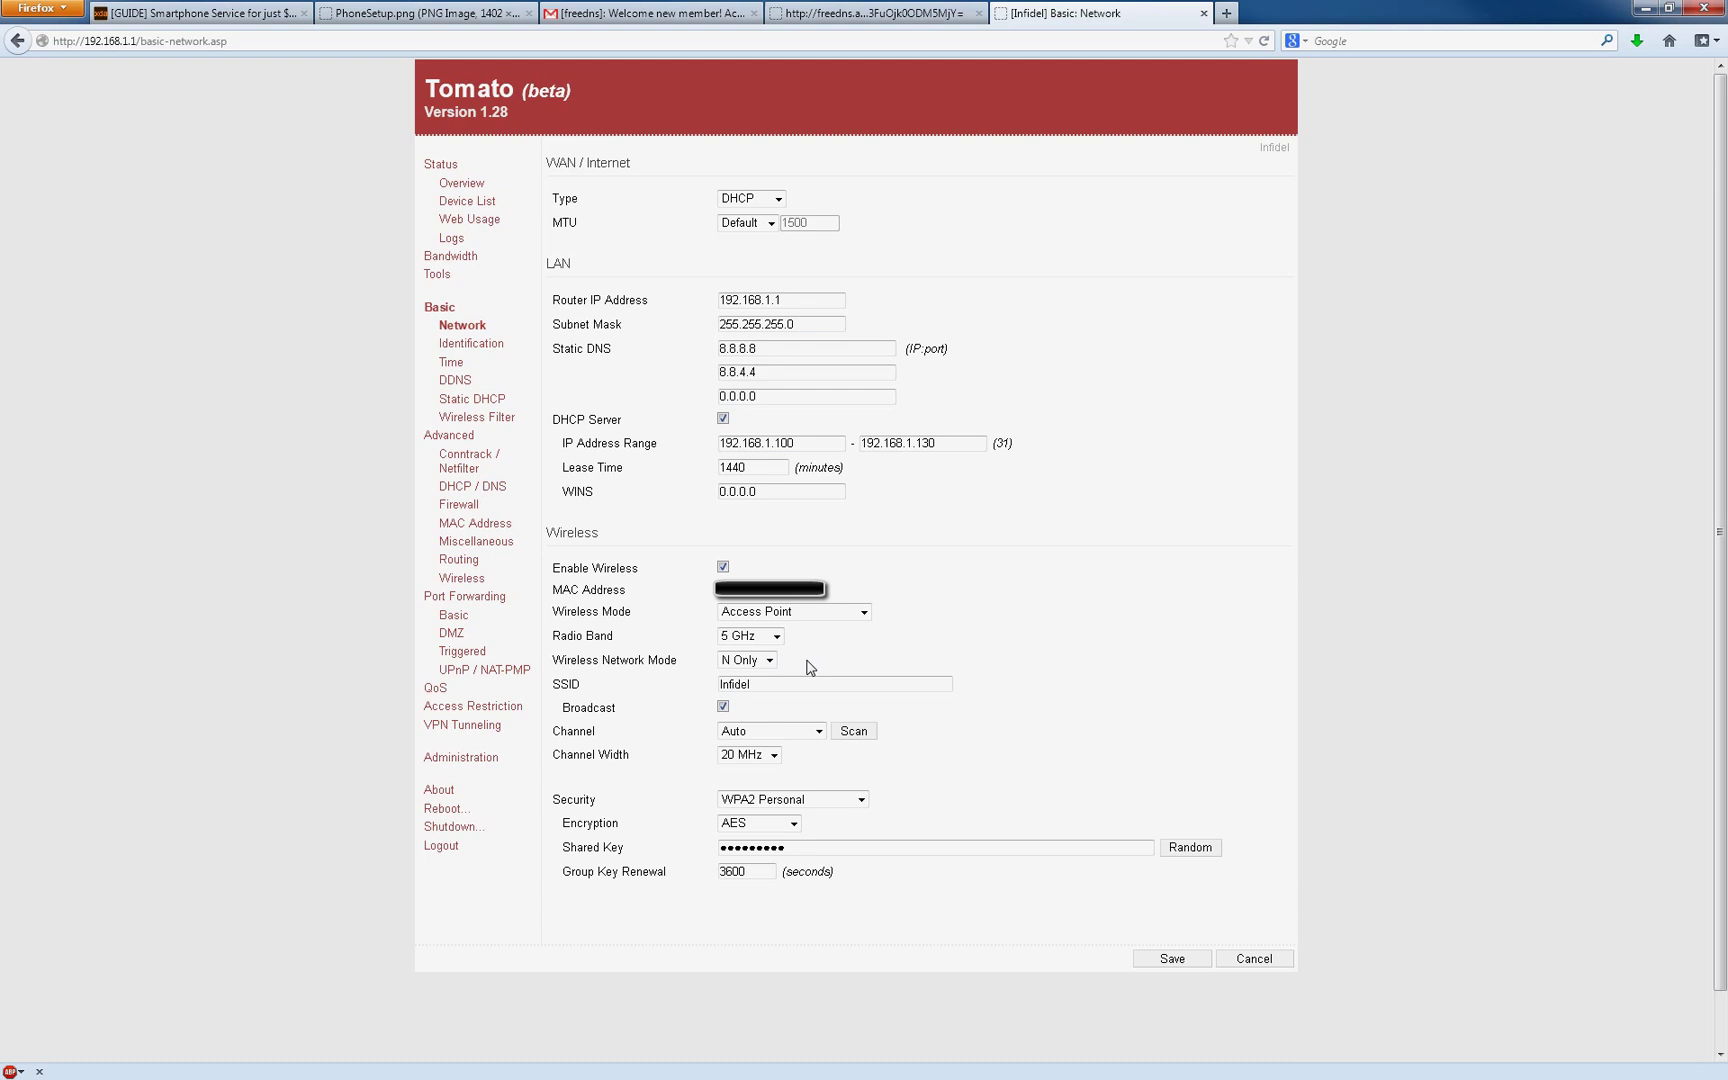
Step: Recheck the wireless network mode choices, leaving the mode on N Only
{"action": "left_click", "coordinate": [769, 661]}
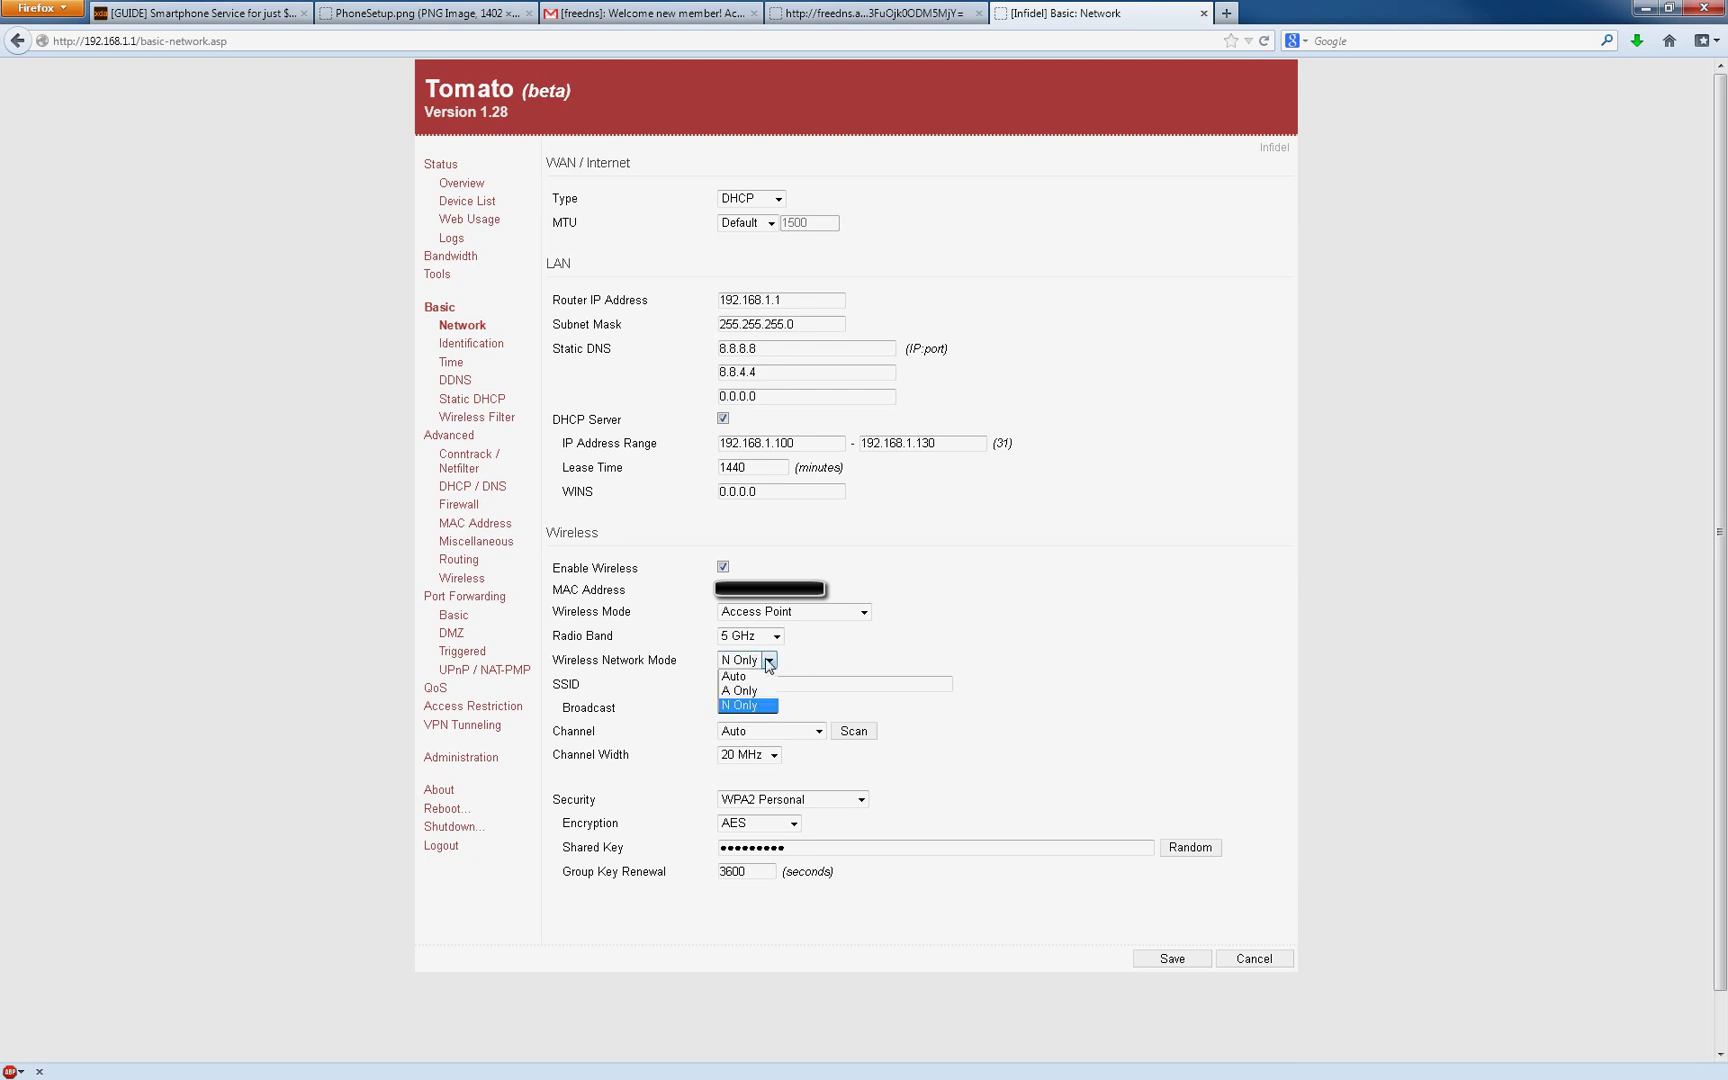
{"action": "left_click", "coordinate": [769, 661]}
{"action": "left_click", "coordinate": [769, 661]}
{"action": "left_click", "coordinate": [769, 661]}
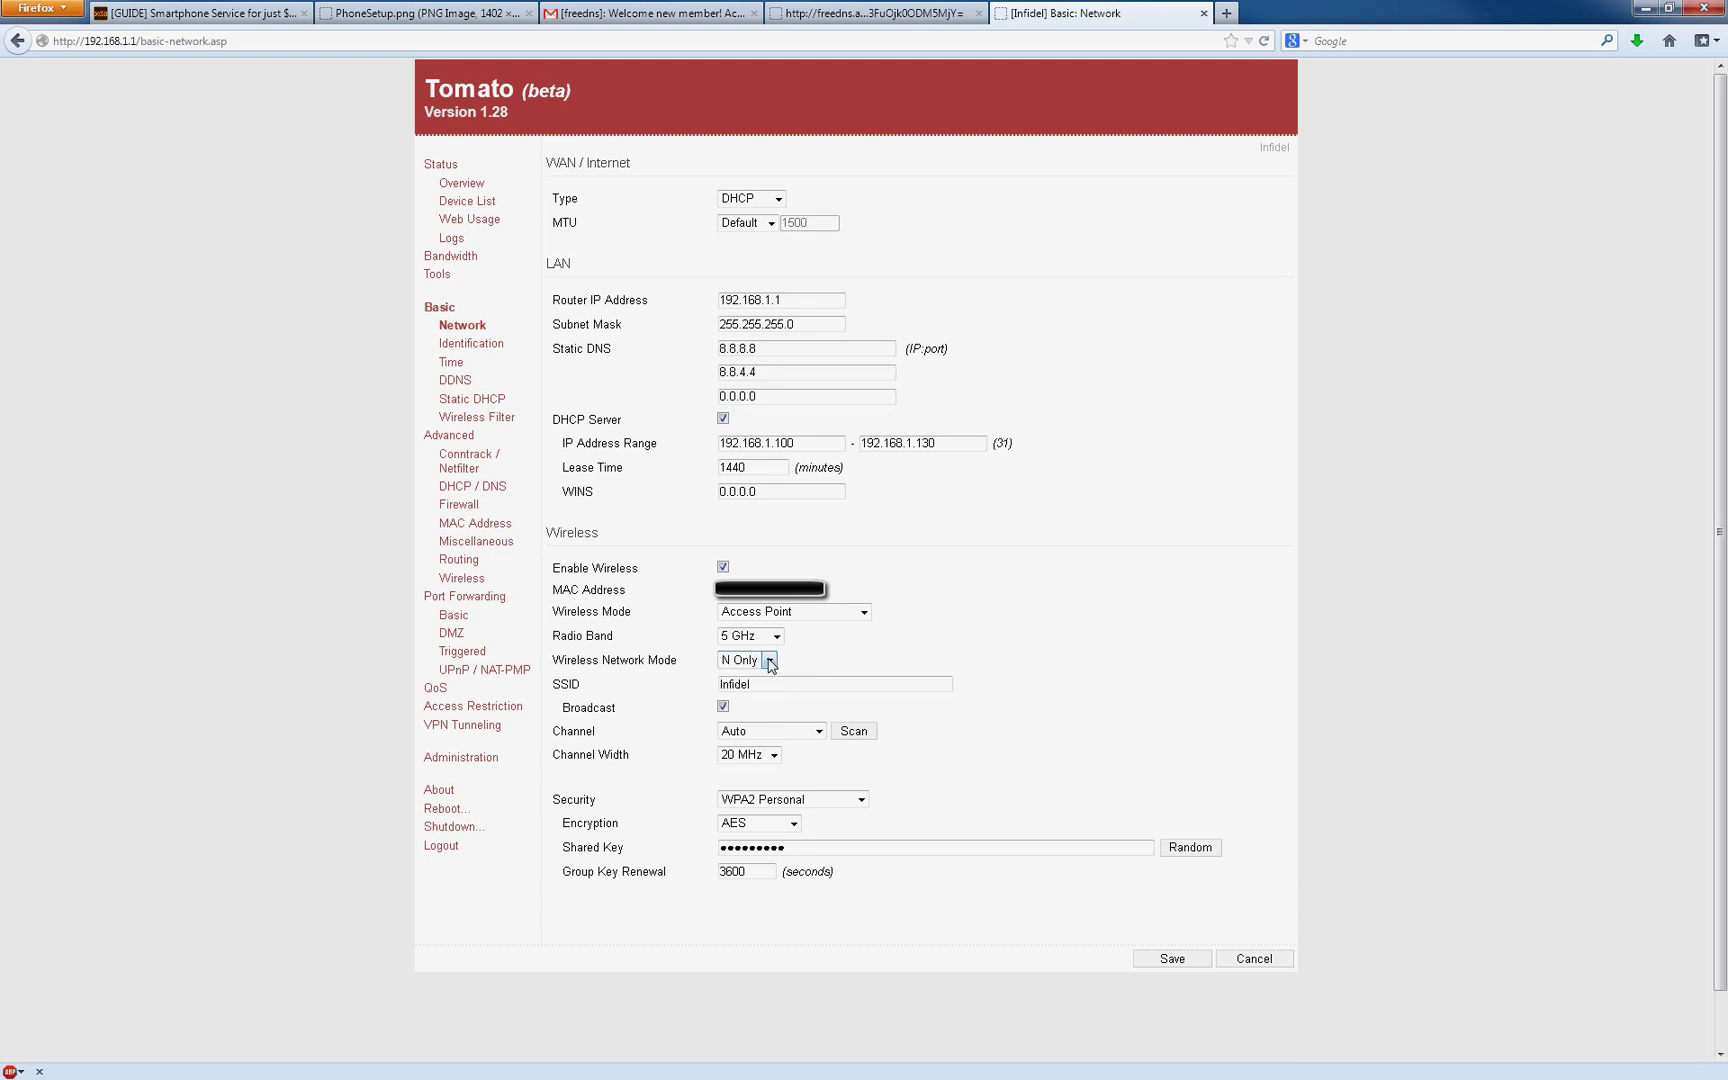
{"action": "left_click", "coordinate": [769, 661]}
{"action": "left_click", "coordinate": [769, 661]}
{"action": "left_click", "coordinate": [769, 661]}
{"action": "left_click", "coordinate": [769, 661]}
{"action": "left_click", "coordinate": [769, 661]}
{"action": "left_click", "coordinate": [767, 665]}
{"action": "left_click", "coordinate": [767, 661]}
{"action": "left_click", "coordinate": [765, 663]}
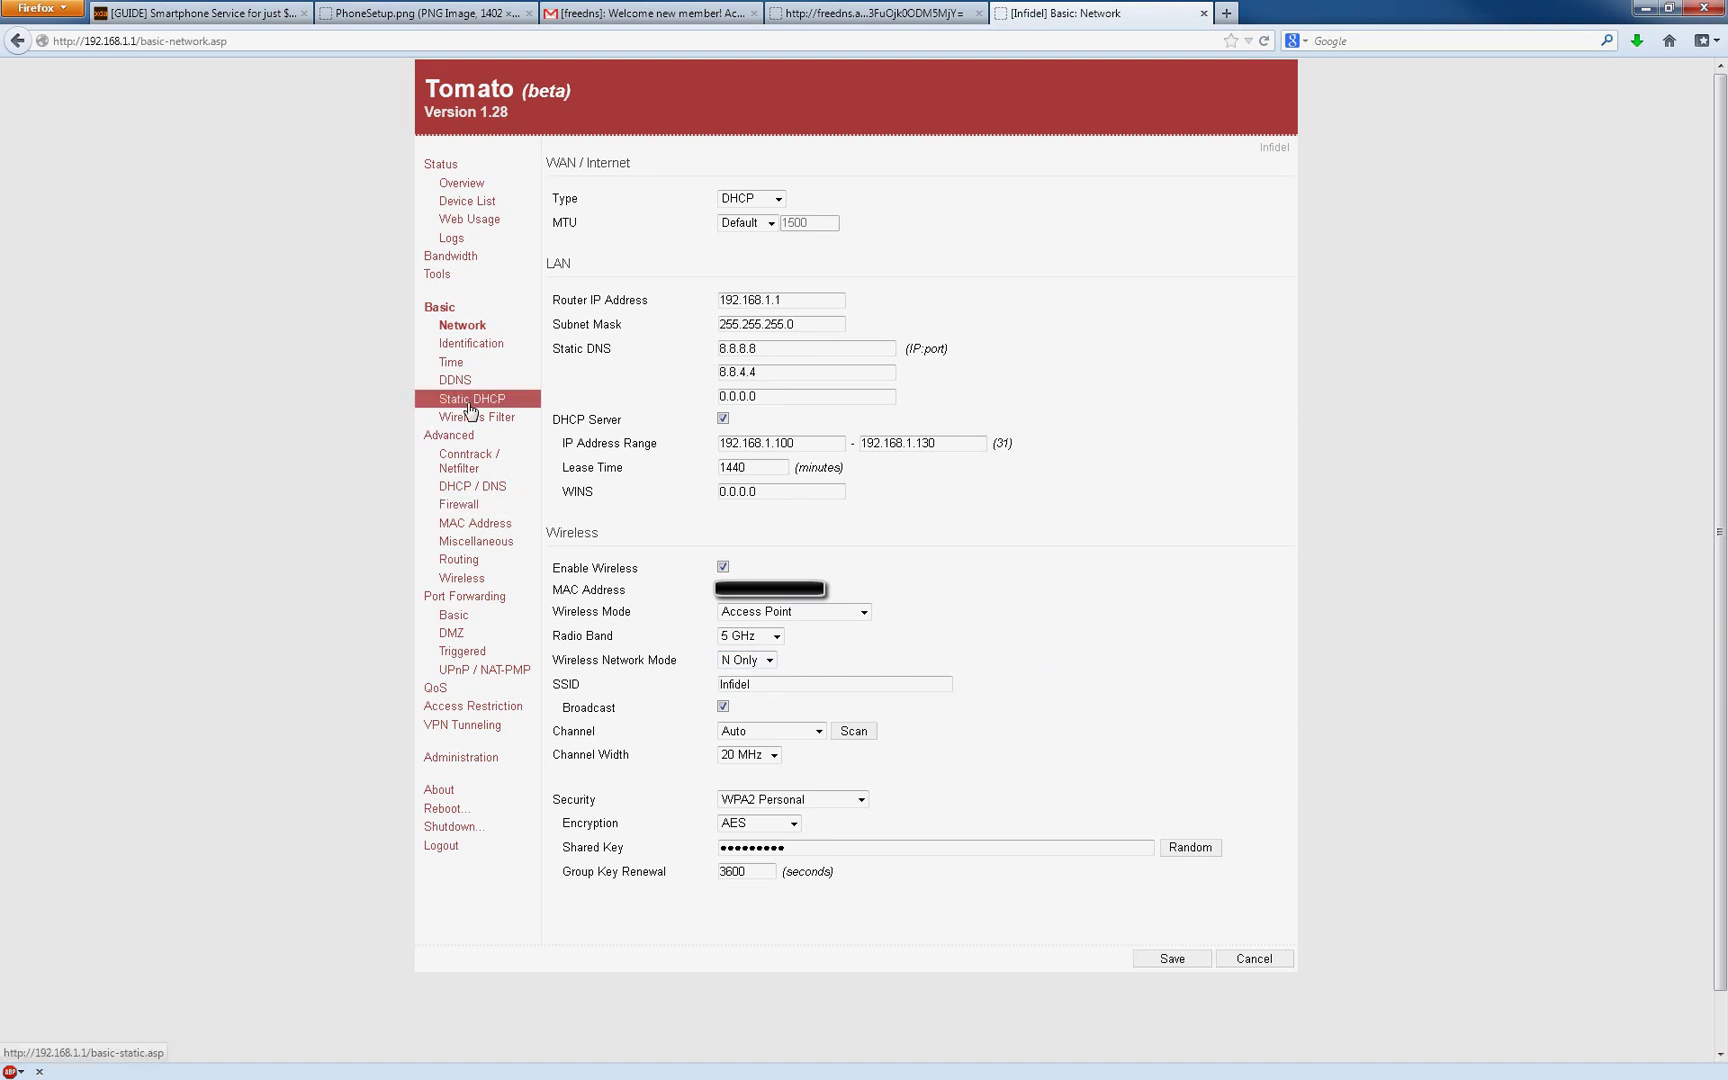
Step: On Conntrack / Netfilter, highlight the UDP timeouts: Unreplied 10 and Assured 300
{"action": "left_click", "coordinate": [478, 466]}
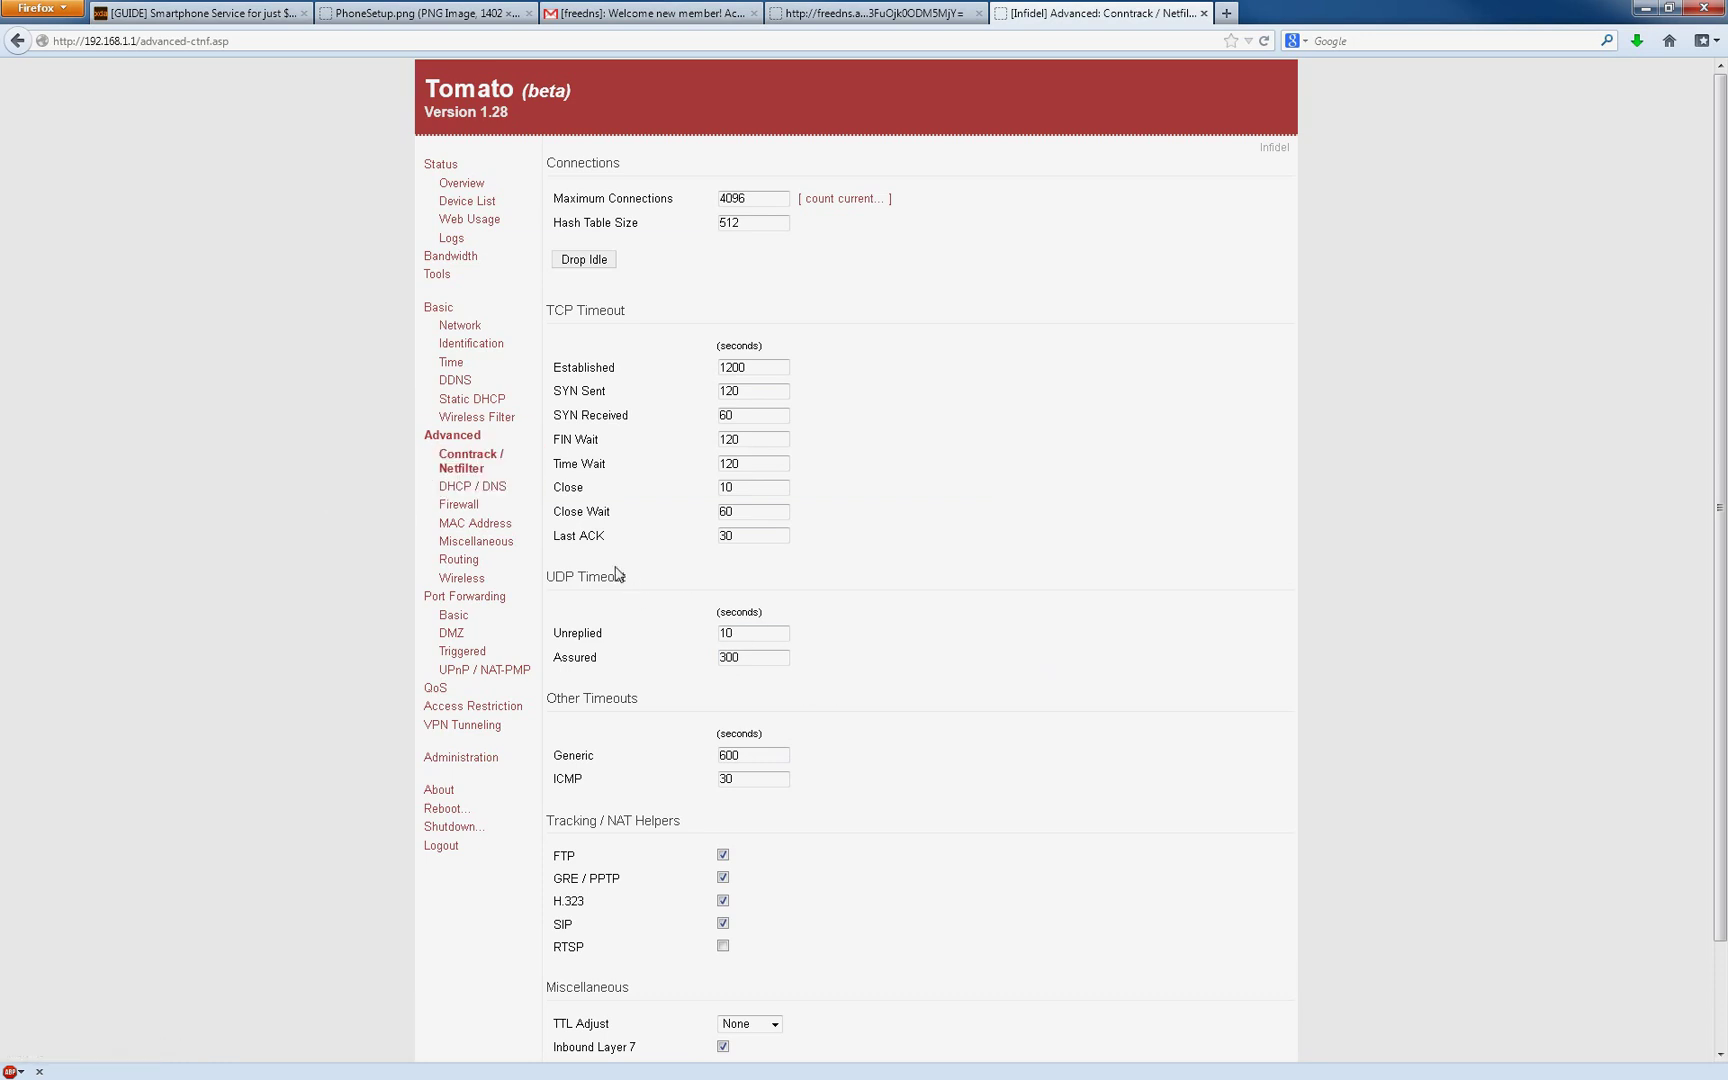
{"action": "left_click_drag", "start_coordinate": [645, 578], "coordinate": [546, 577]}
{"action": "left_click_drag", "start_coordinate": [830, 584], "coordinate": [549, 577]}
{"action": "left_click", "coordinate": [893, 557]}
{"action": "left_click_drag", "start_coordinate": [752, 633], "coordinate": [714, 636]}
{"action": "left_click_drag", "start_coordinate": [757, 658], "coordinate": [688, 663]}
{"action": "left_click", "coordinate": [775, 633]}
{"action": "left_click", "coordinate": [751, 633]}
Step: Open the Device List and select the pbx entry's MAC address
{"action": "left_click", "coordinate": [478, 210]}
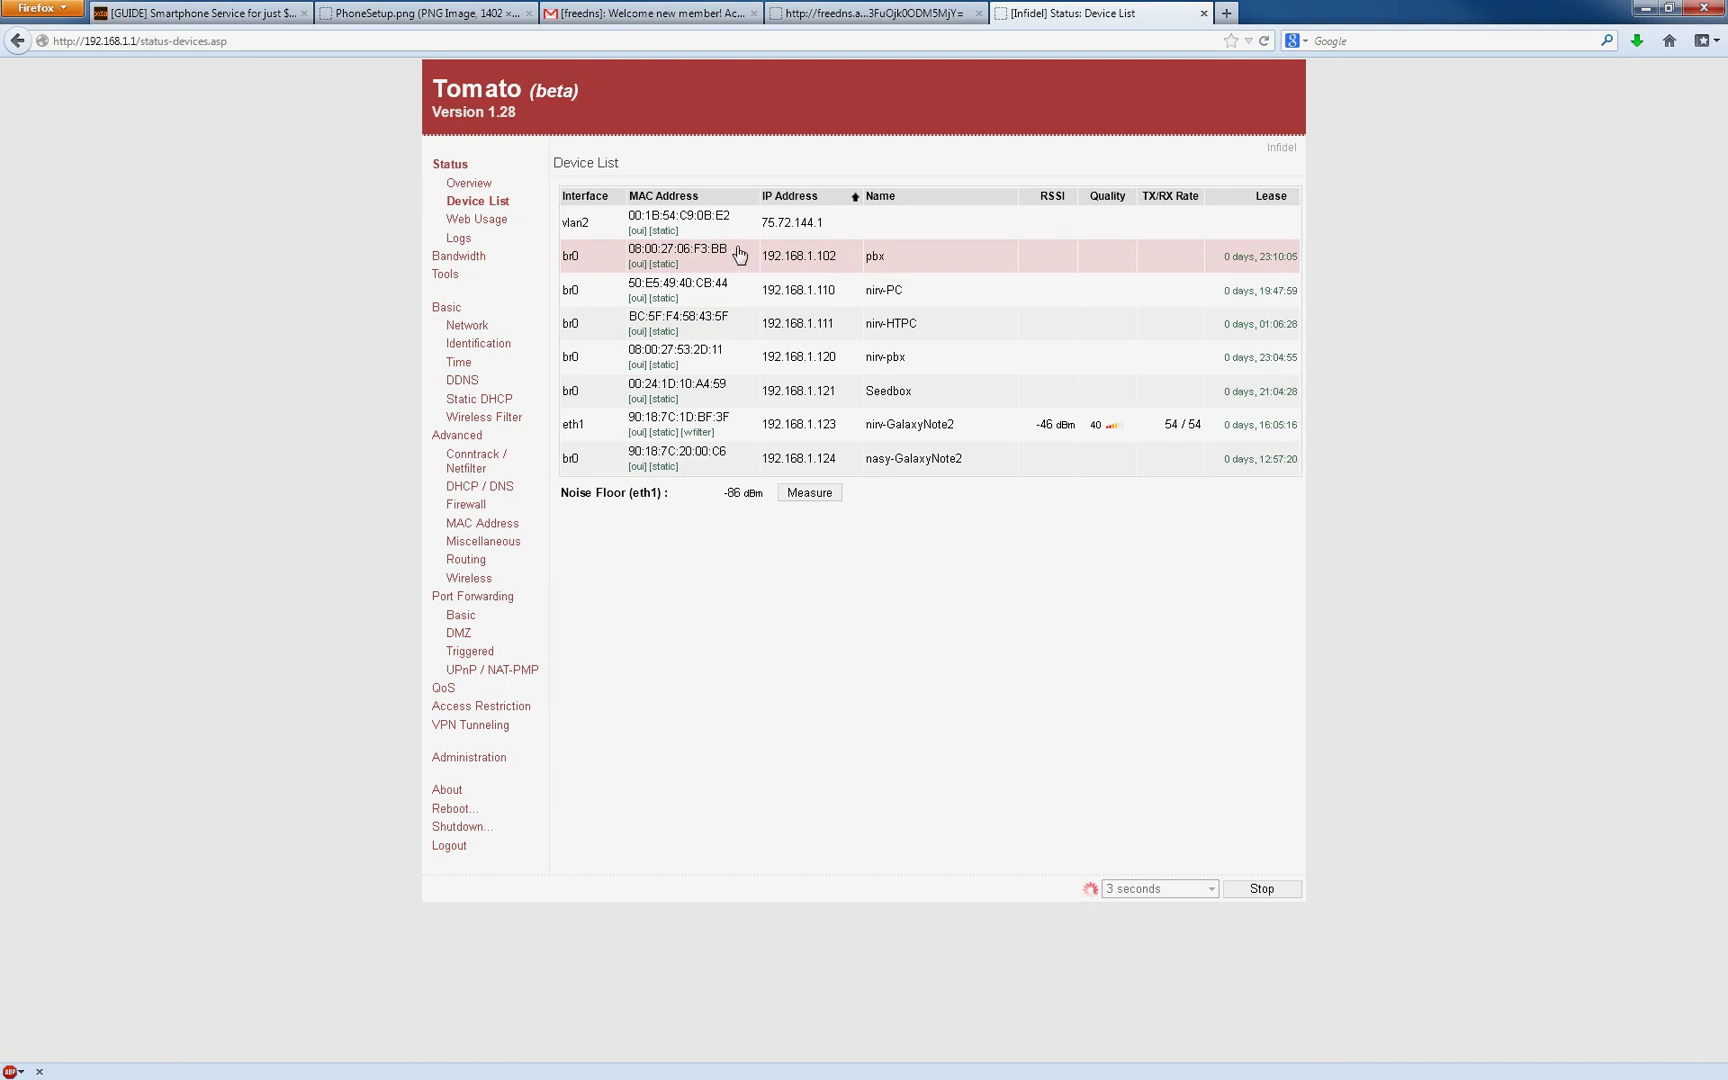
{"action": "left_click_drag", "start_coordinate": [745, 250], "coordinate": [627, 250]}
Step: In VirtualBox, open the PIAF-Ast11-FS-Skype VM's advanced network adapter settings
{"action": "key", "text": "alt+Tab"}
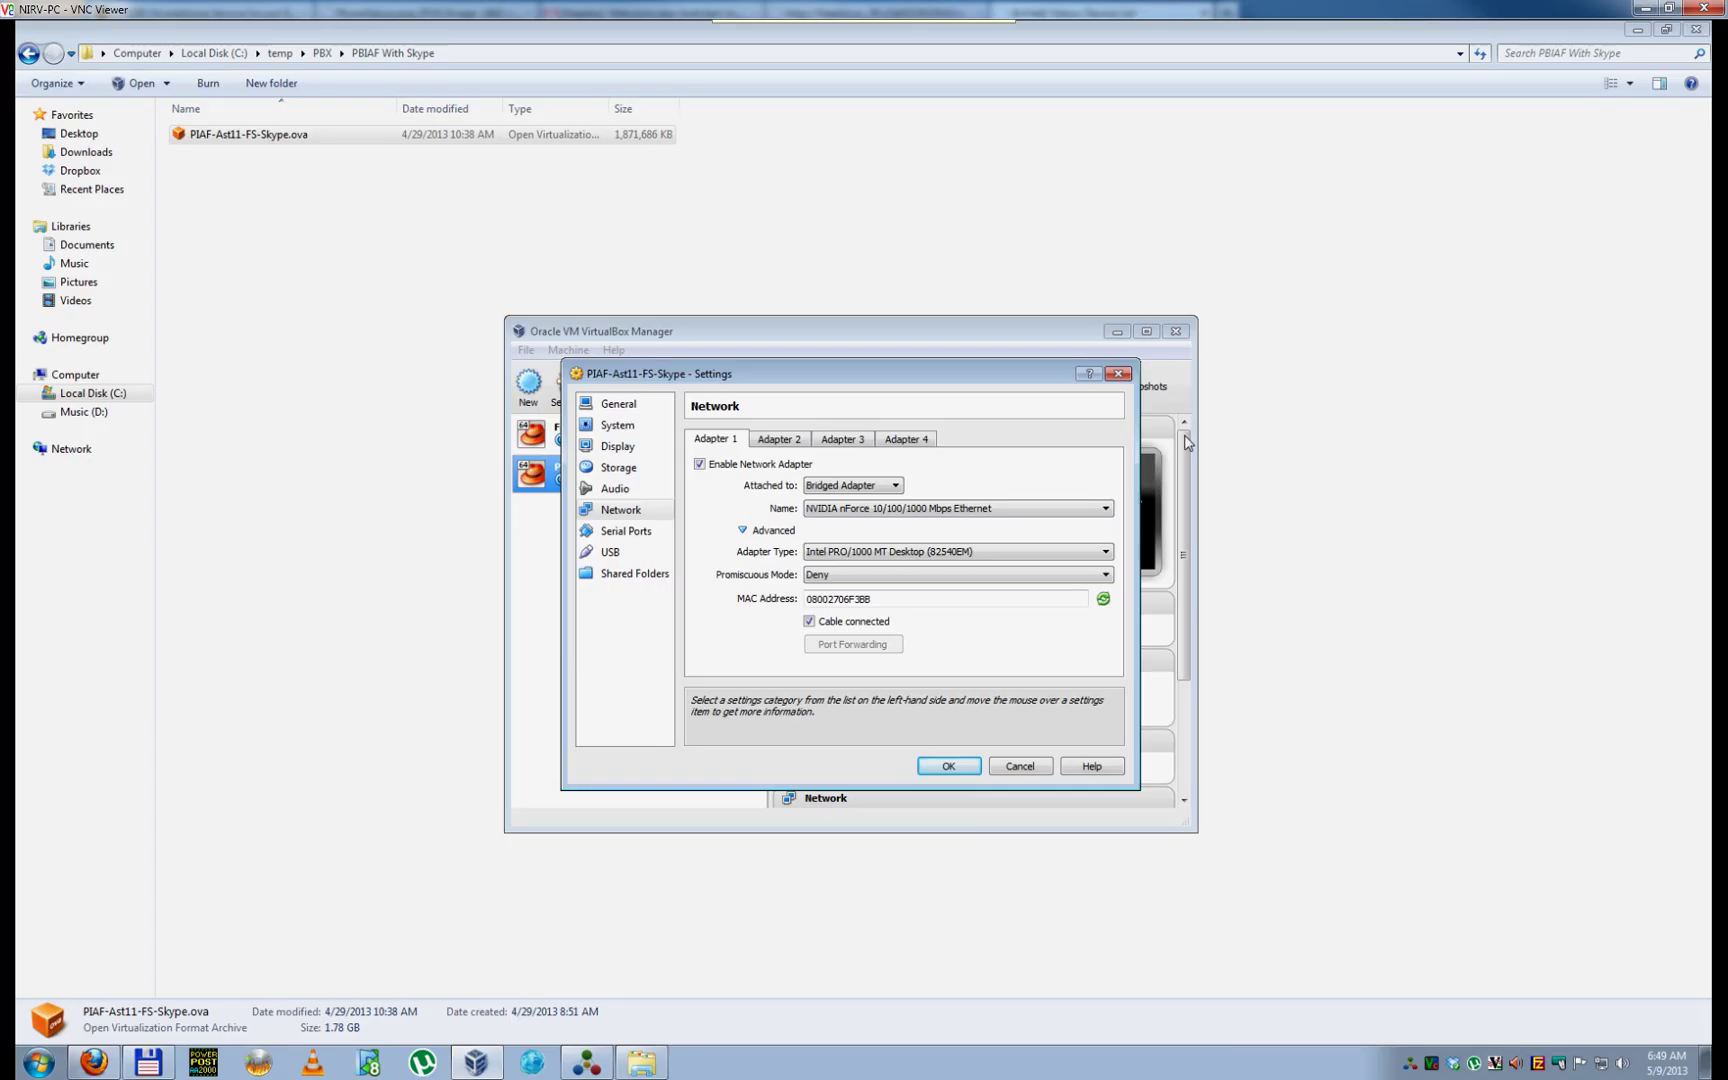
{"action": "left_click", "coordinate": [1020, 766]}
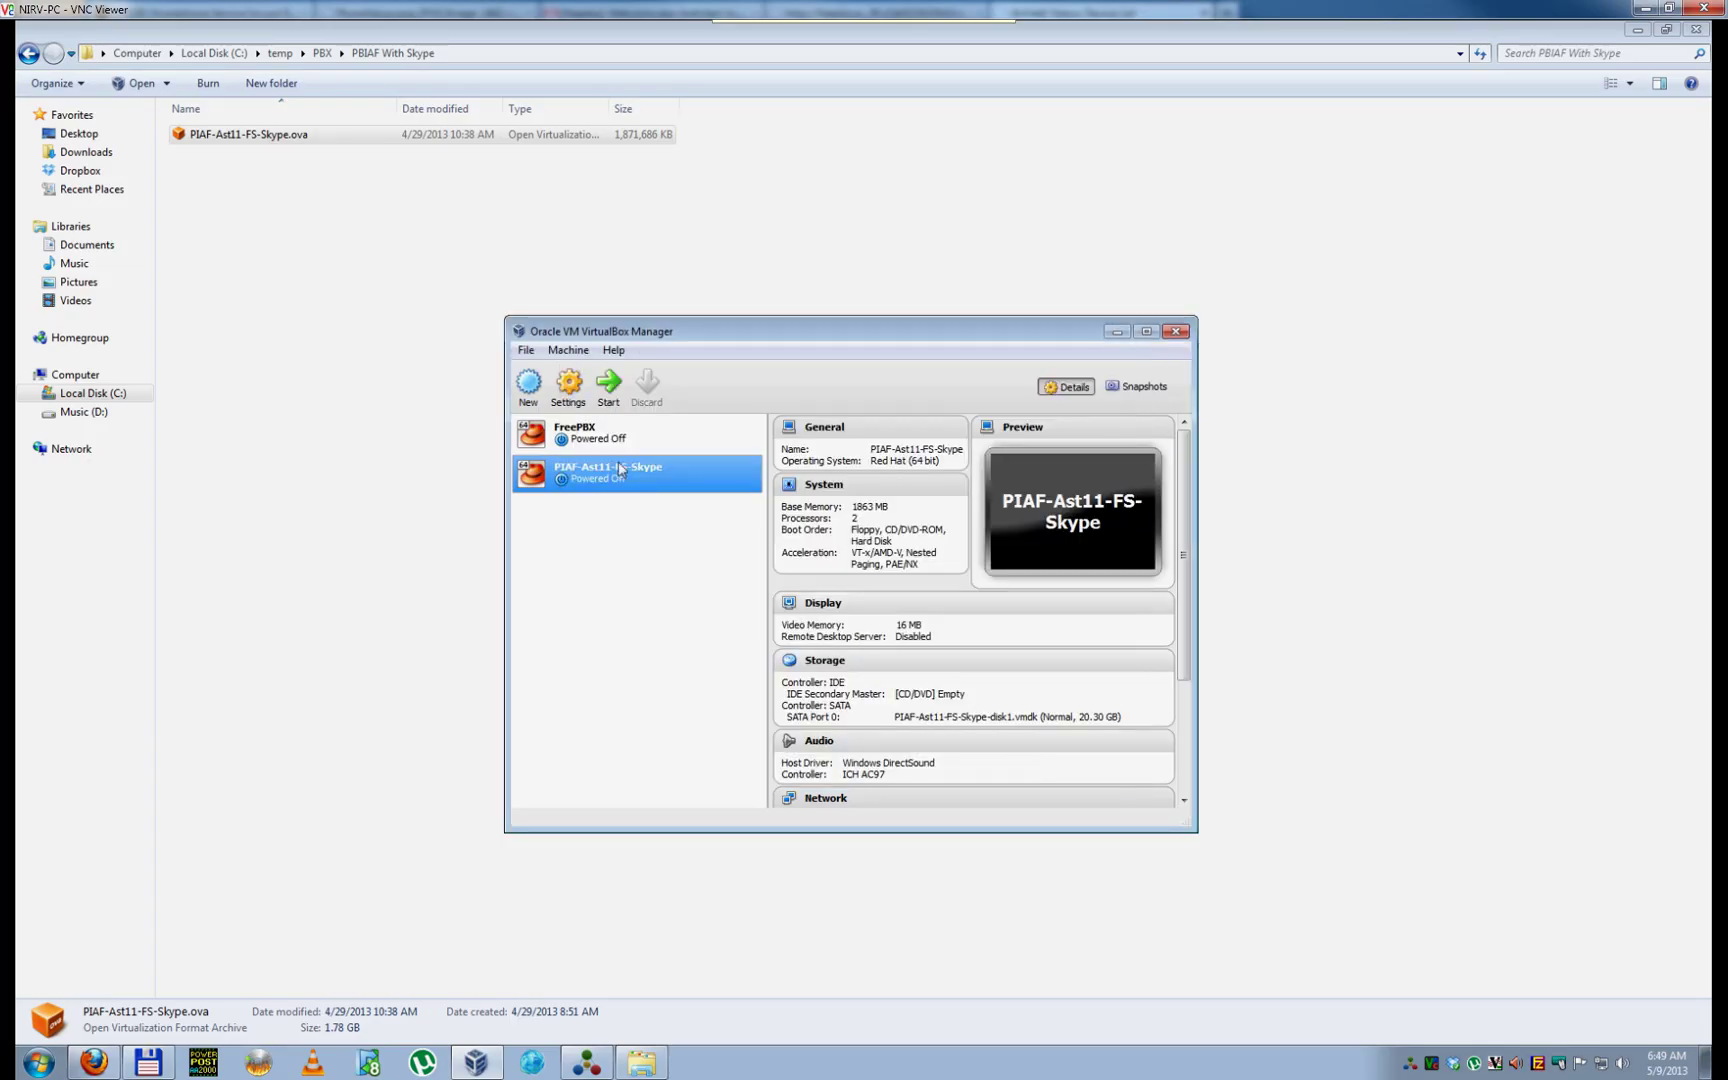
{"action": "right_click", "coordinate": [627, 471]}
{"action": "left_click", "coordinate": [690, 478]}
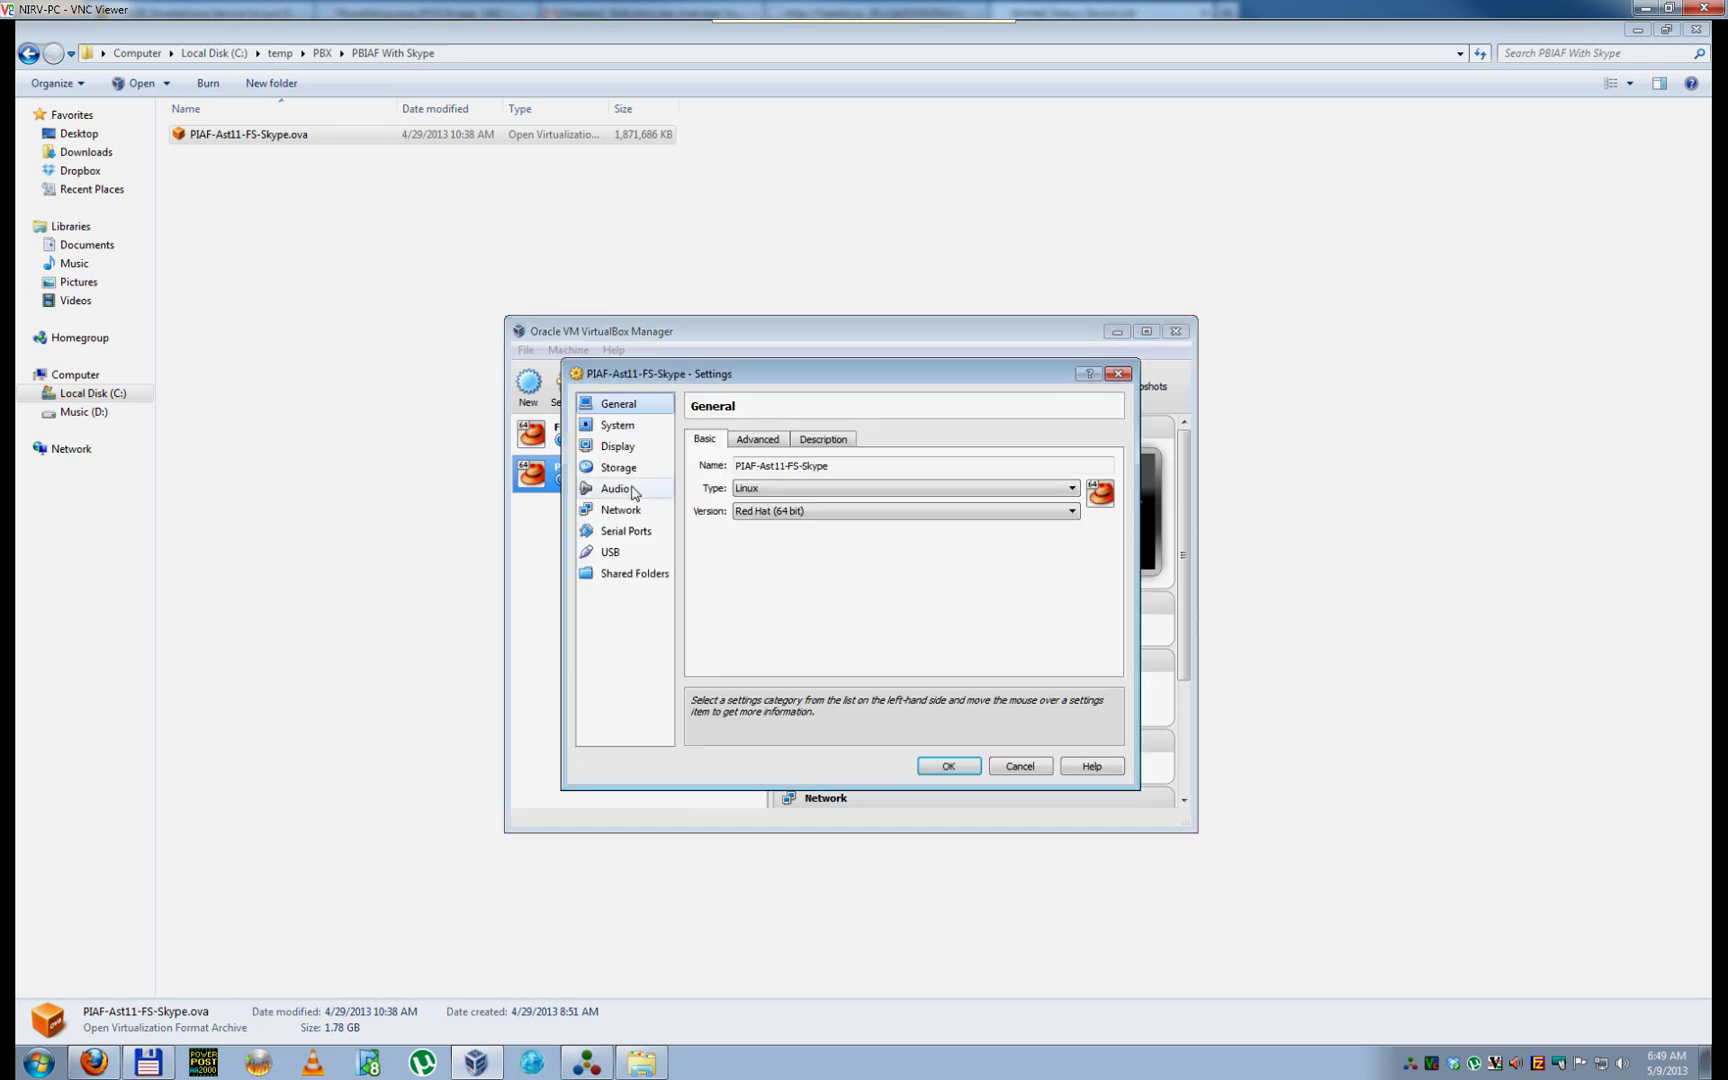
{"action": "left_click", "coordinate": [637, 511]}
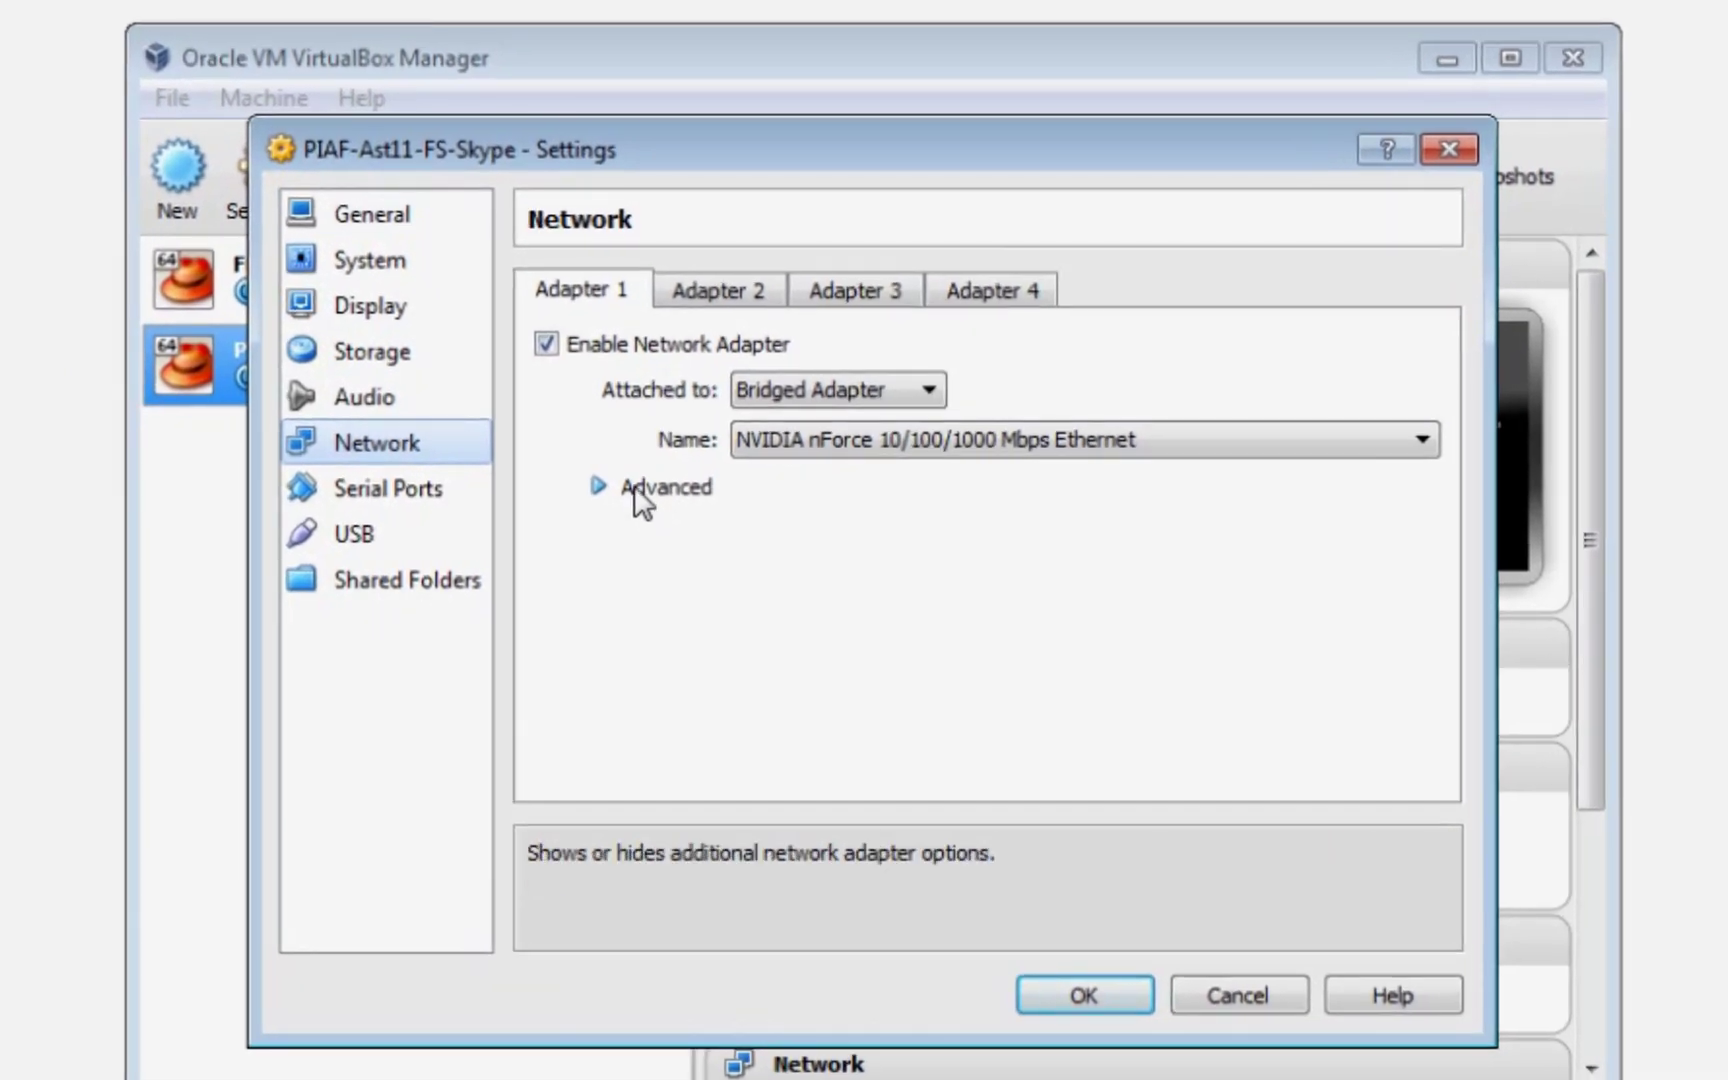
{"action": "left_click", "coordinate": [752, 532]}
Step: Select the adapter MAC 08002706F3BB to compare it, then minimize the remote desktop
{"action": "left_click_drag", "start_coordinate": [950, 635], "coordinate": [729, 632]}
{"action": "left_click", "coordinate": [966, 638]}
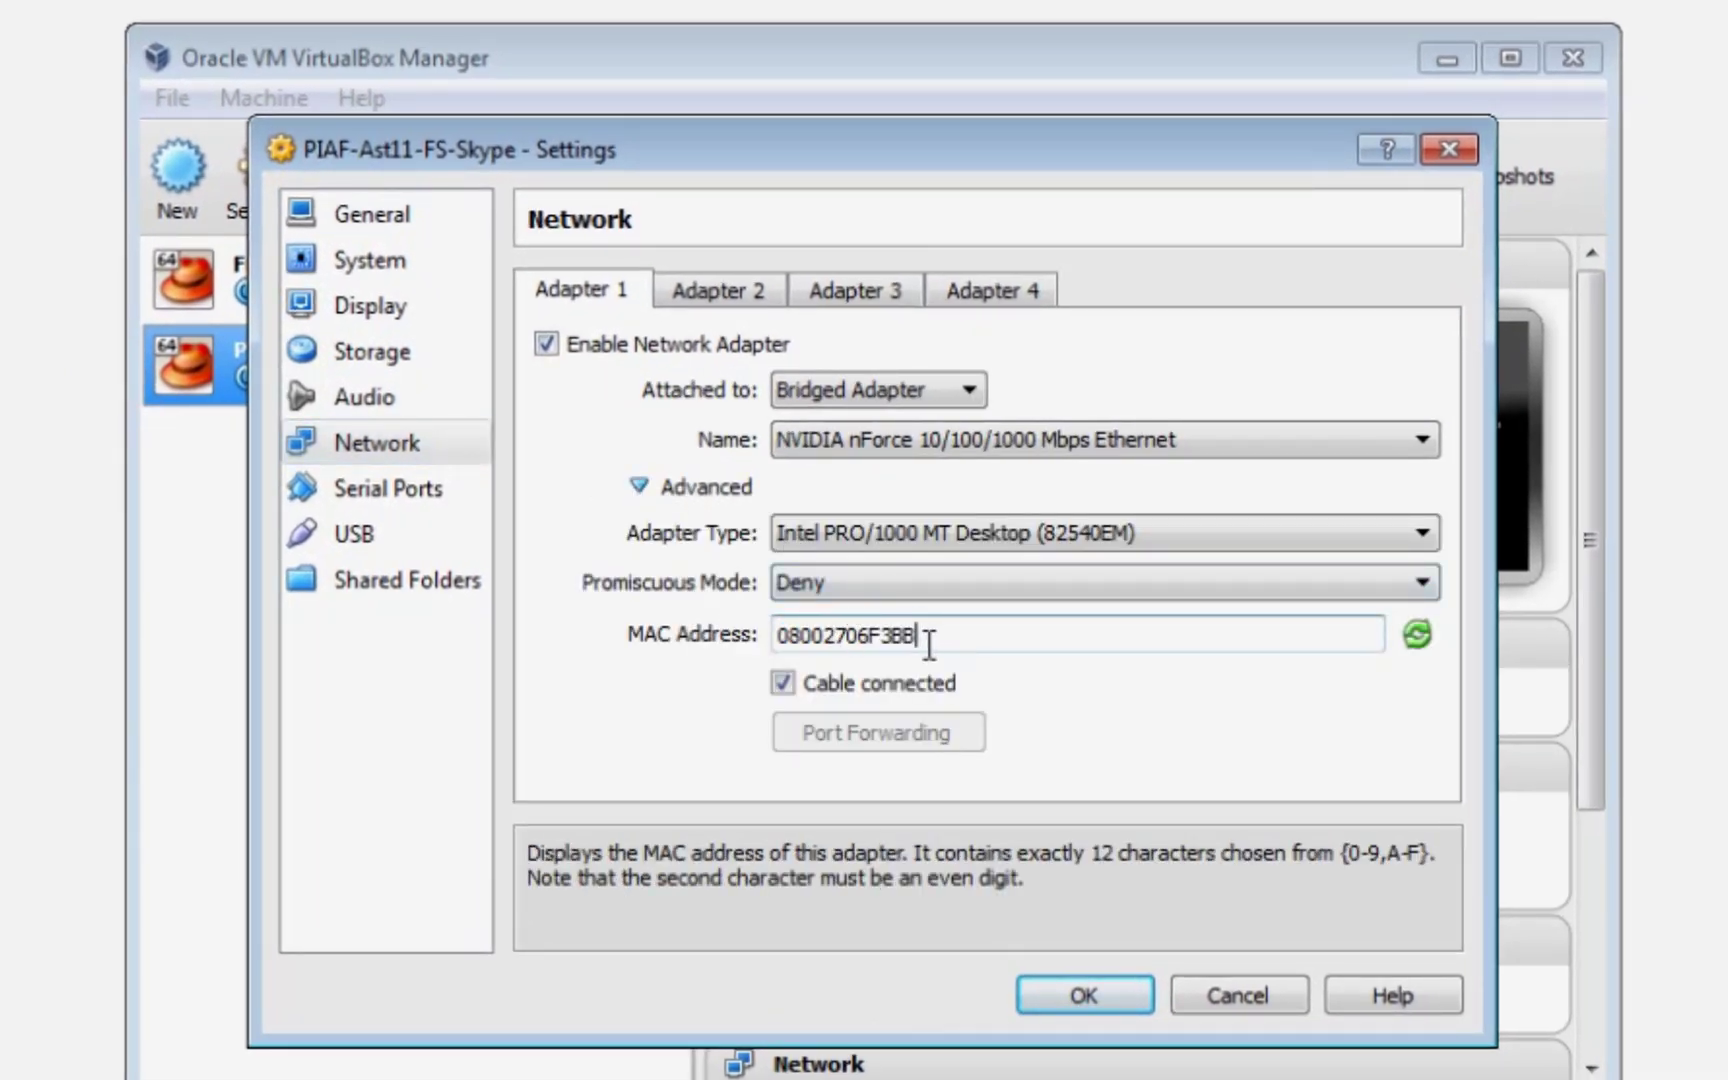
{"action": "left_click", "coordinate": [813, 636]}
{"action": "left_click_drag", "start_coordinate": [970, 636], "coordinate": [783, 636]}
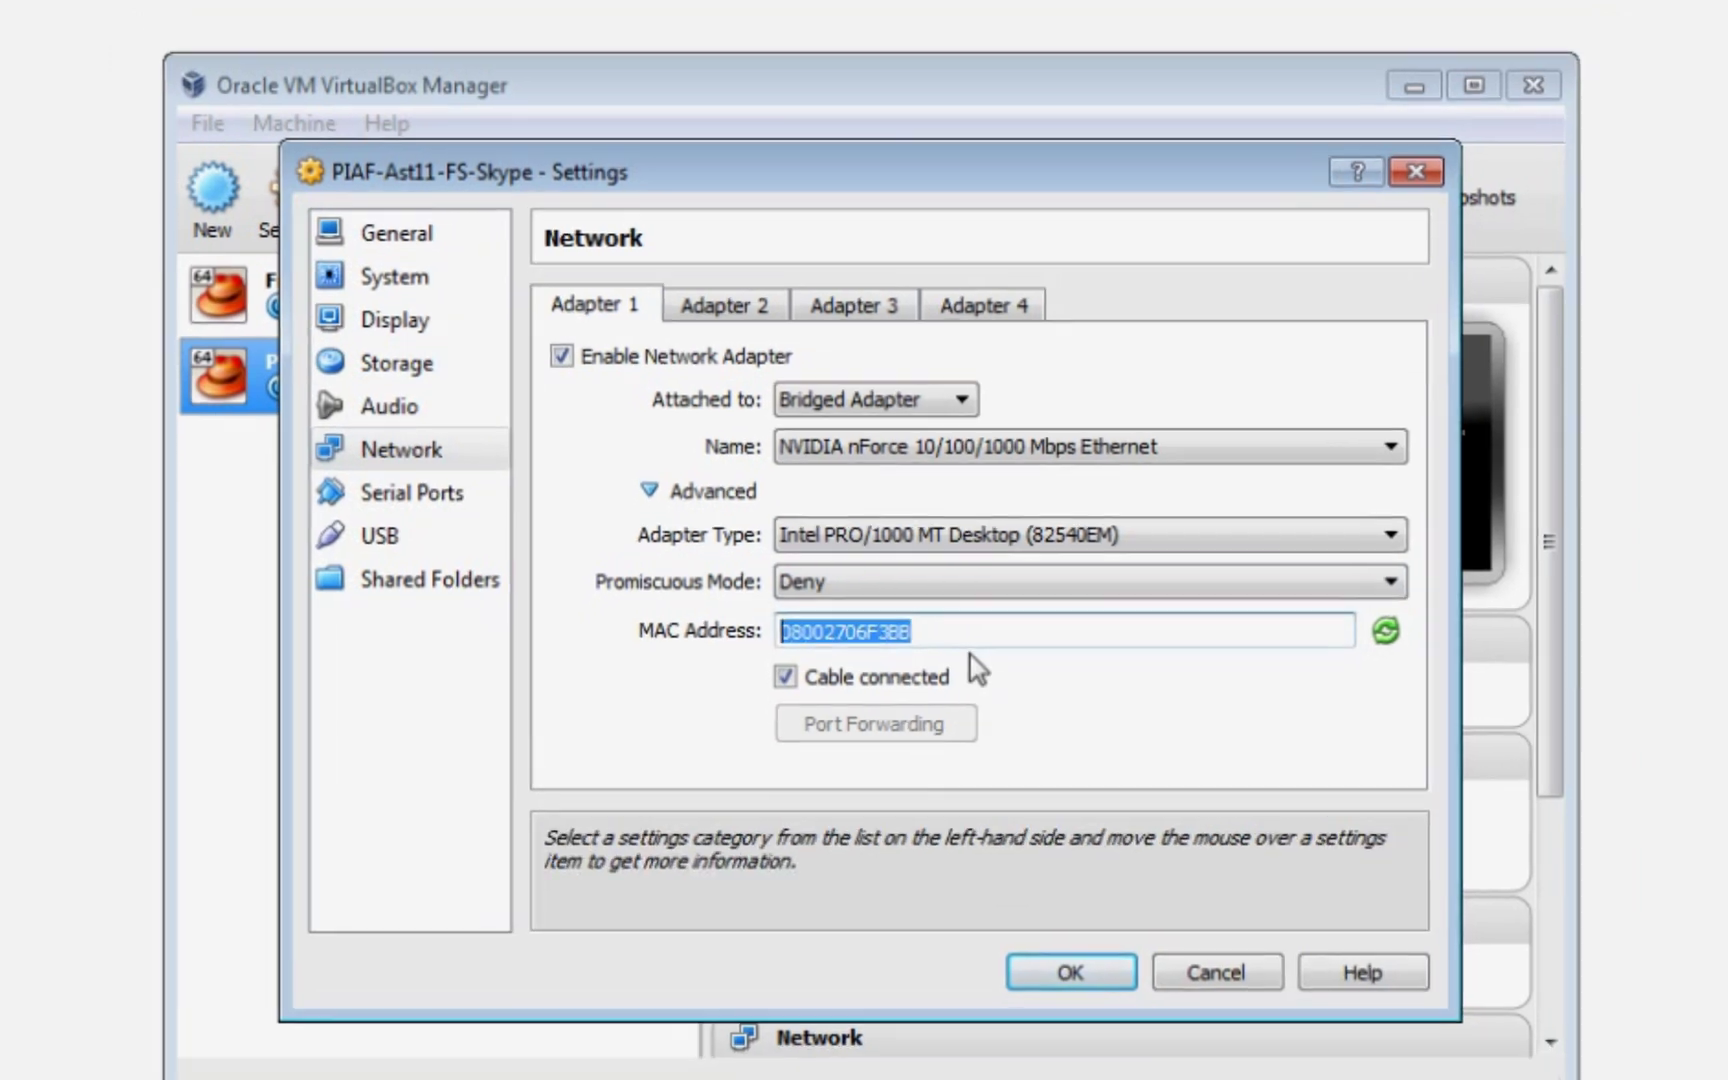
{"action": "left_click", "coordinate": [960, 631]}
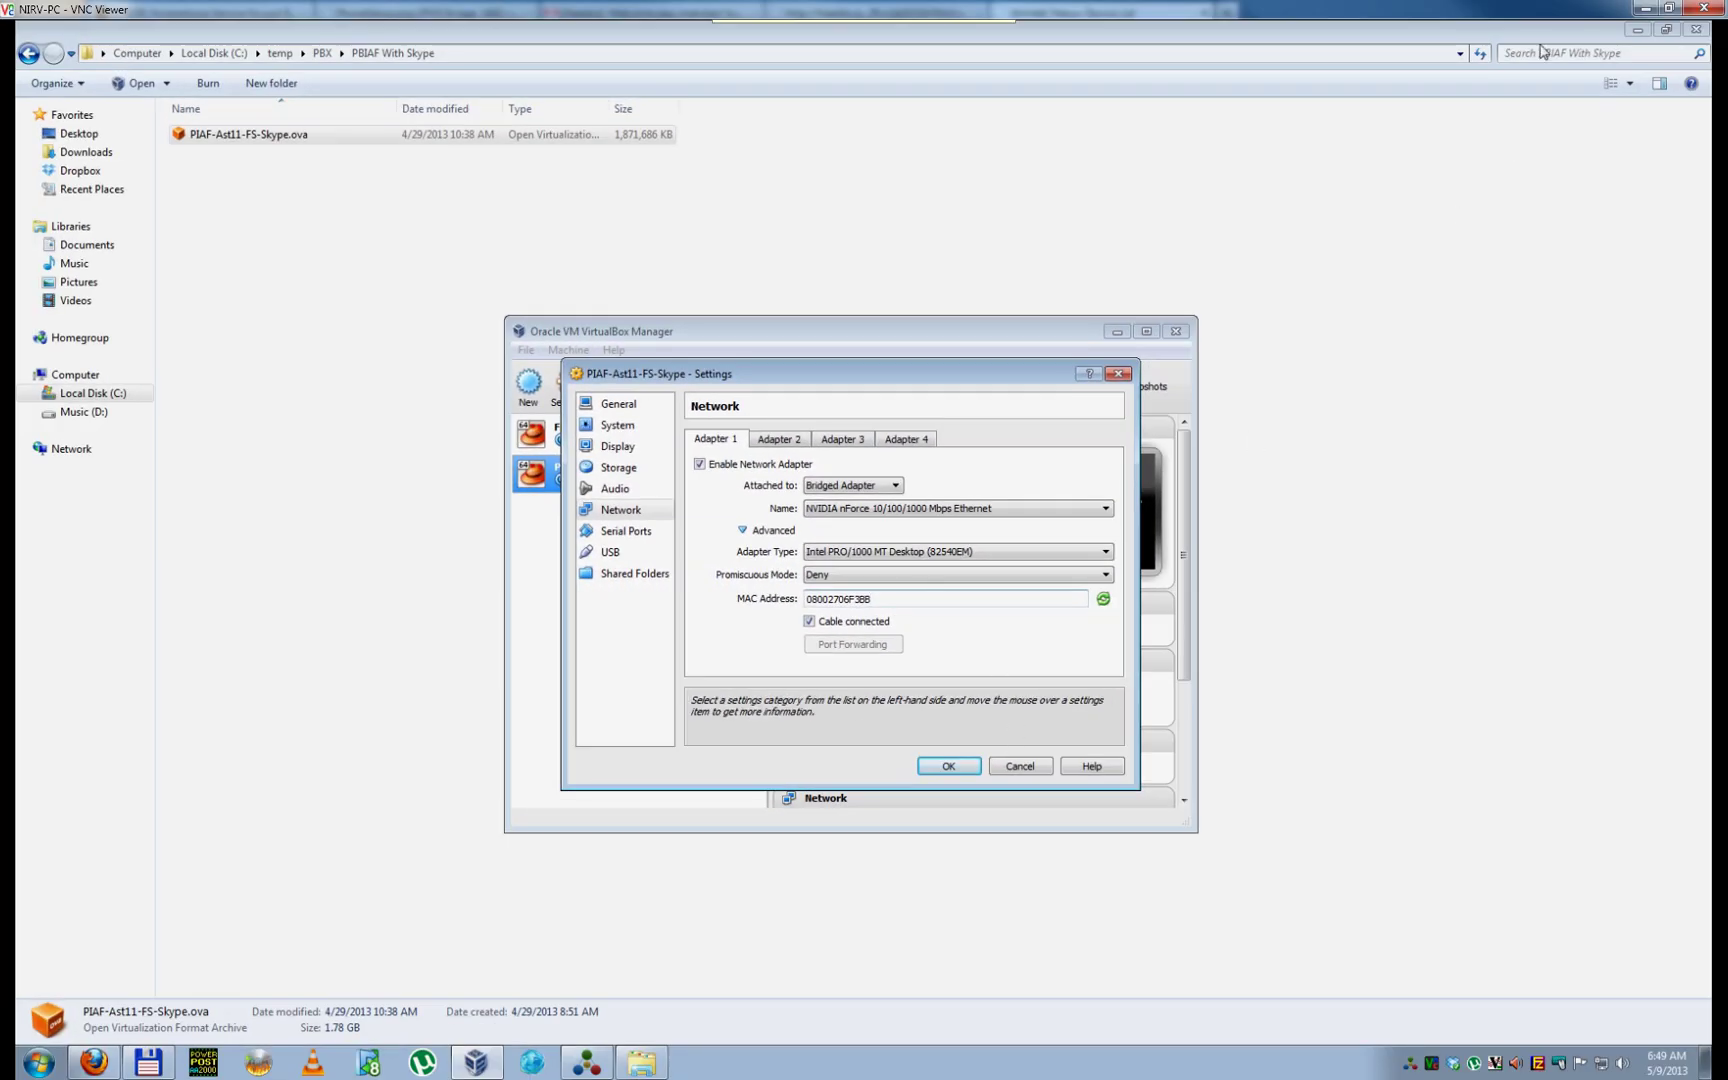
{"action": "left_click", "coordinate": [1644, 8]}
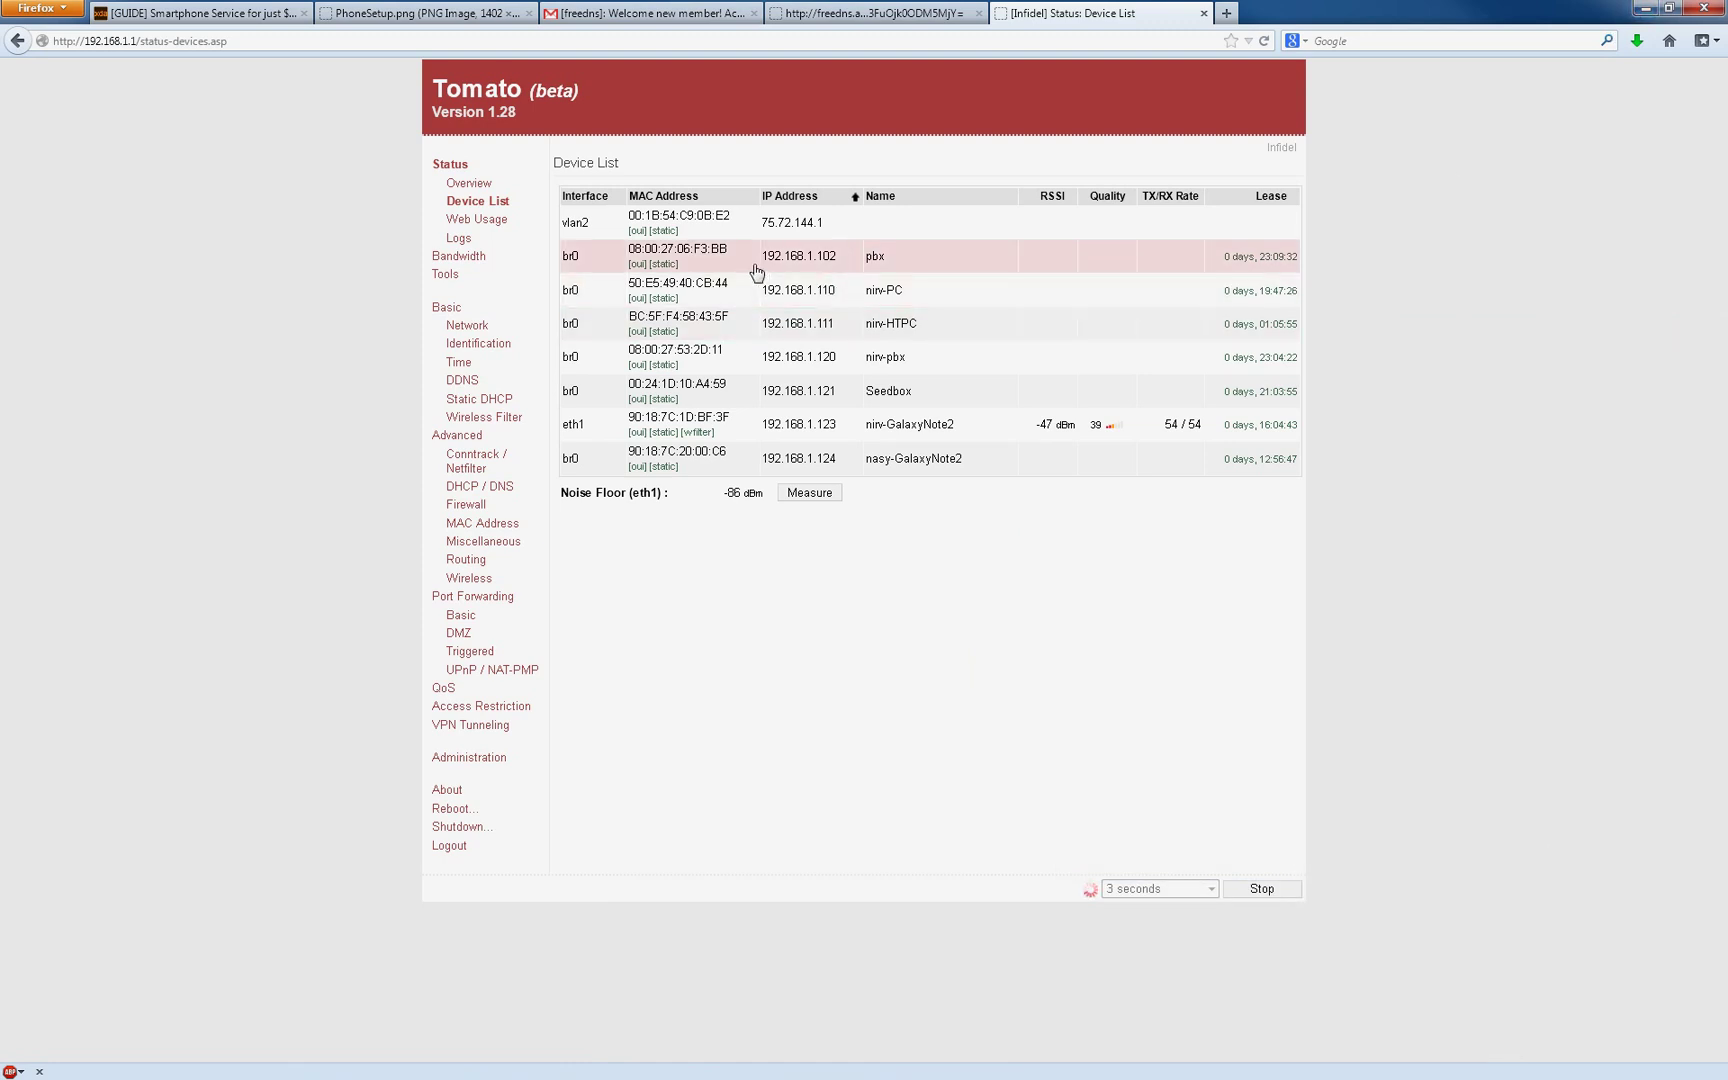
Step: On Static DHCP, paste MAC 08:00:27:06:F3:BB into the new reservation
{"action": "left_click_drag", "start_coordinate": [737, 258], "coordinate": [632, 258]}
{"action": "key", "text": "ctrl+c"}
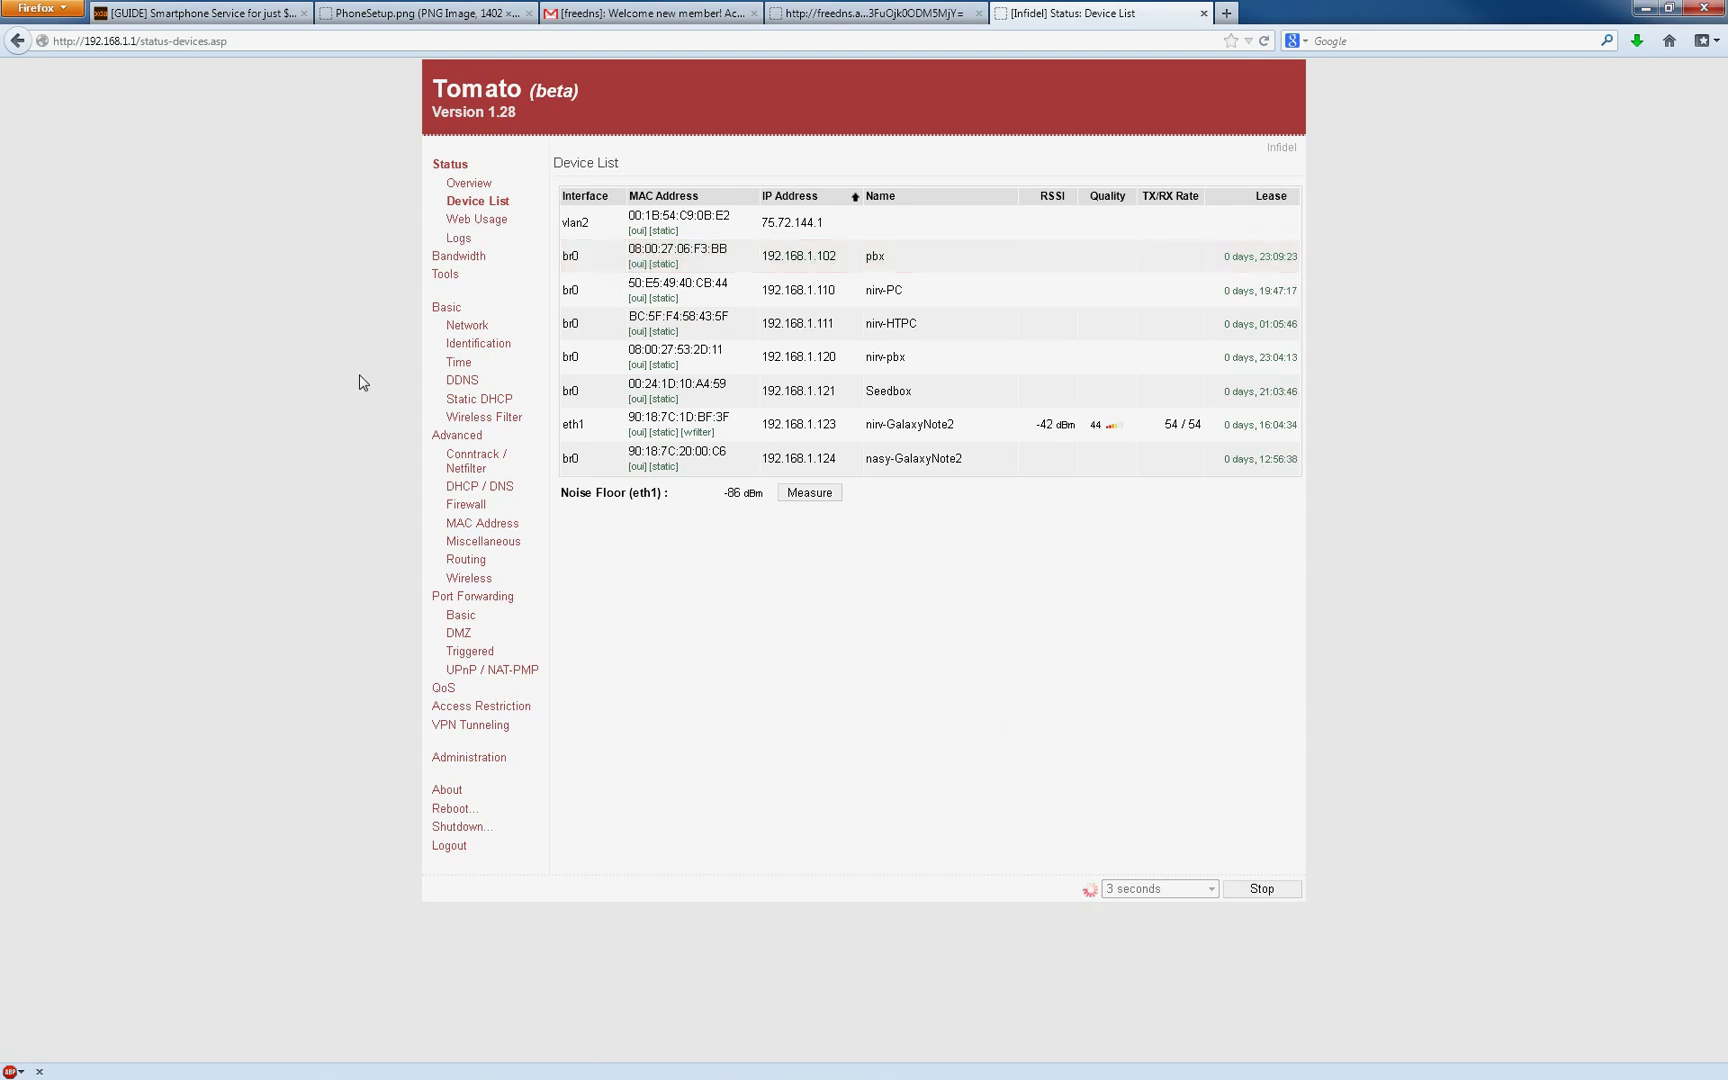
{"action": "left_click", "coordinate": [498, 401]}
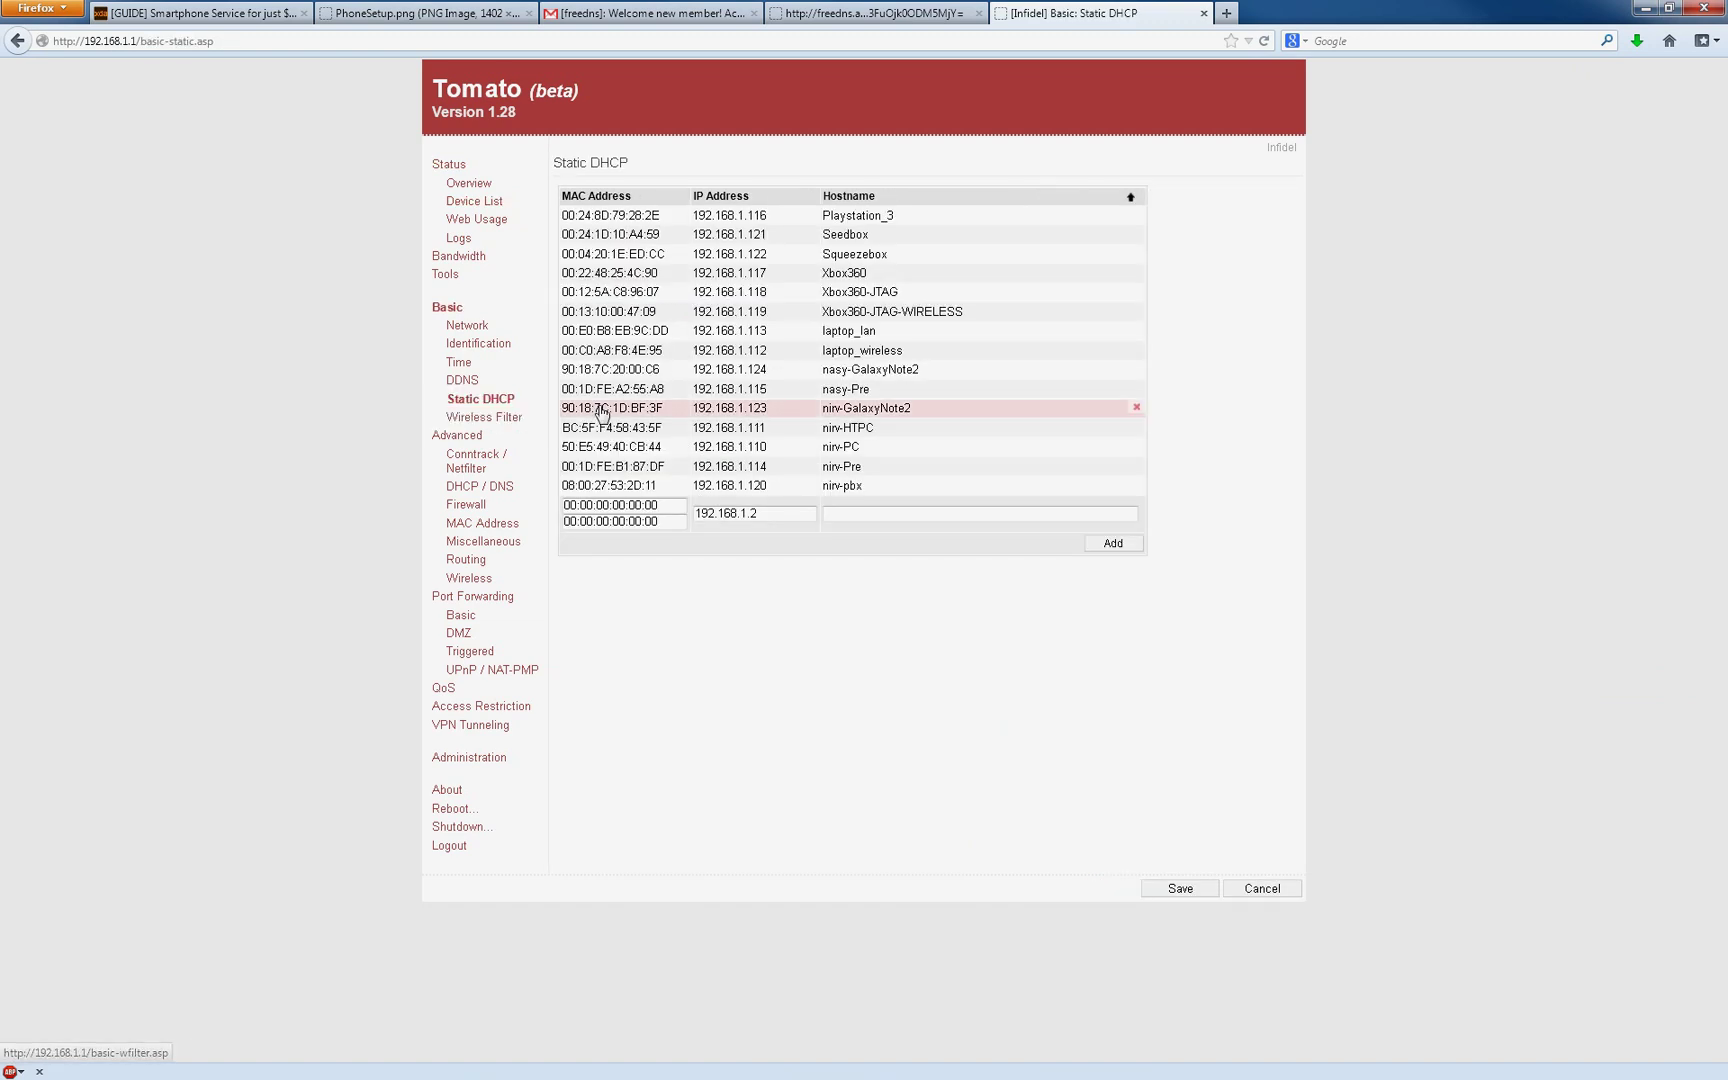
{"action": "left_click", "coordinate": [769, 205]}
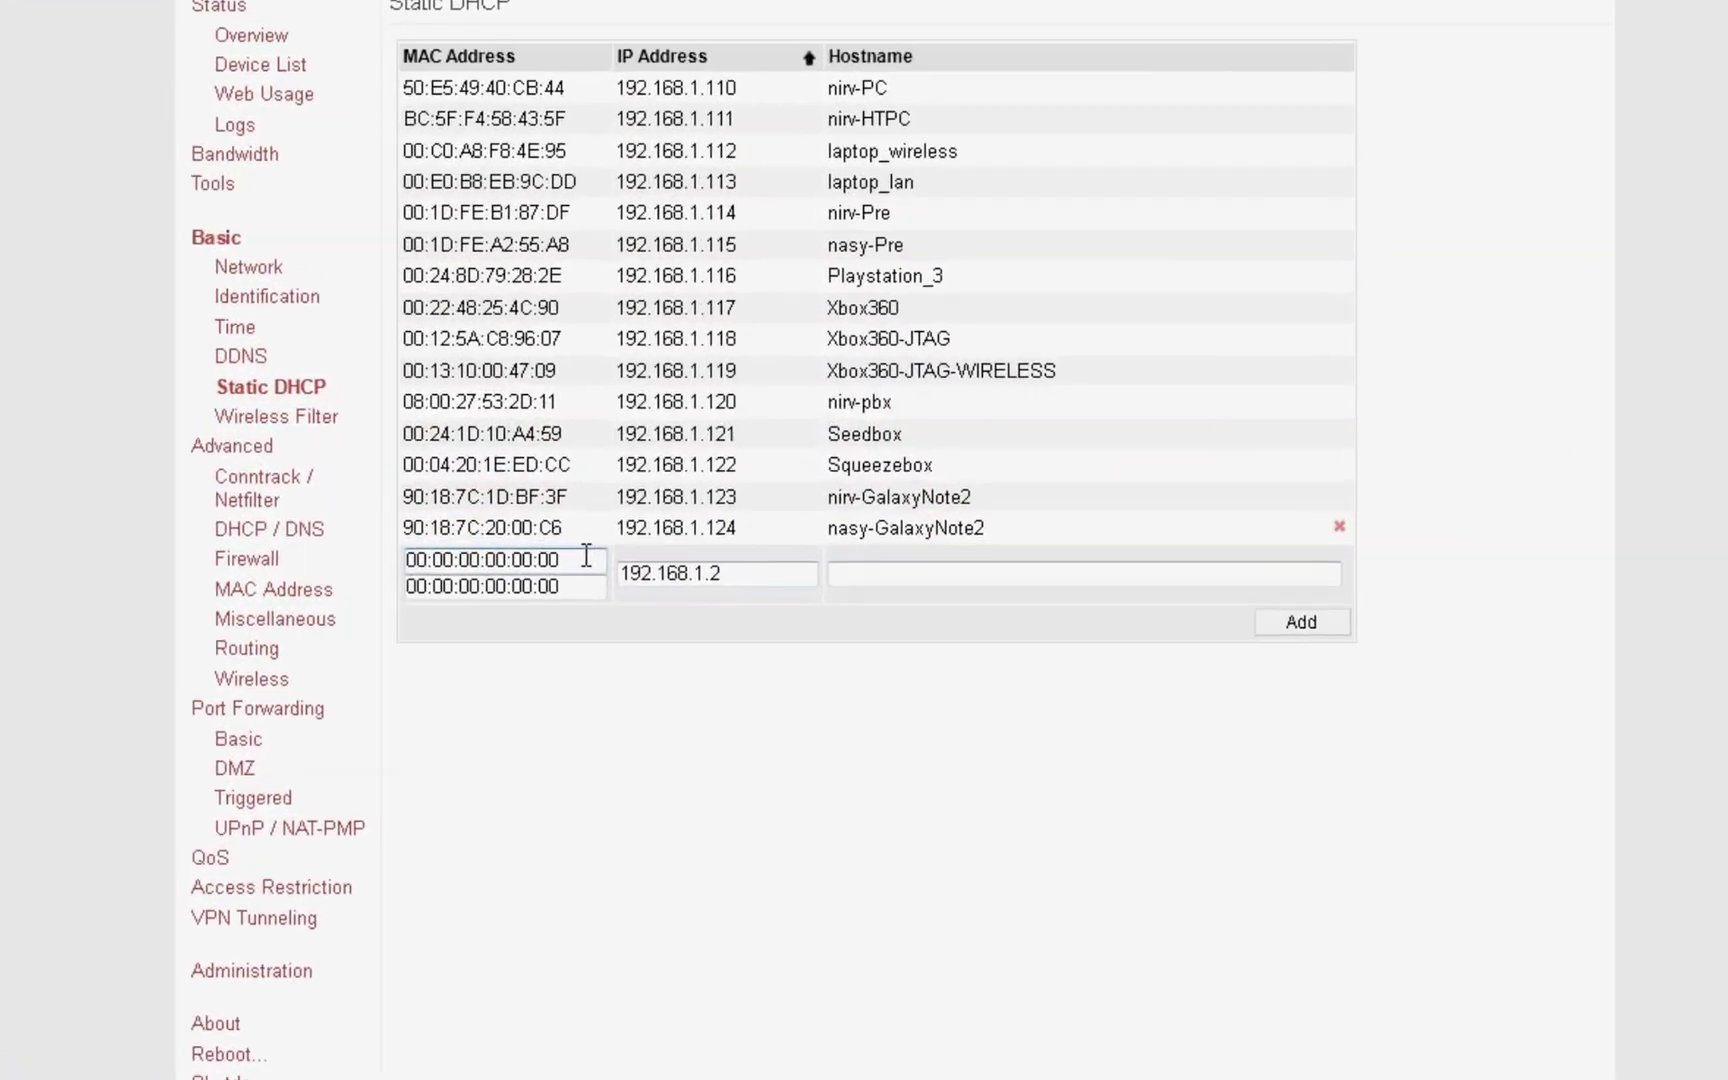
{"action": "left_click_drag", "start_coordinate": [660, 516], "coordinate": [491, 508]}
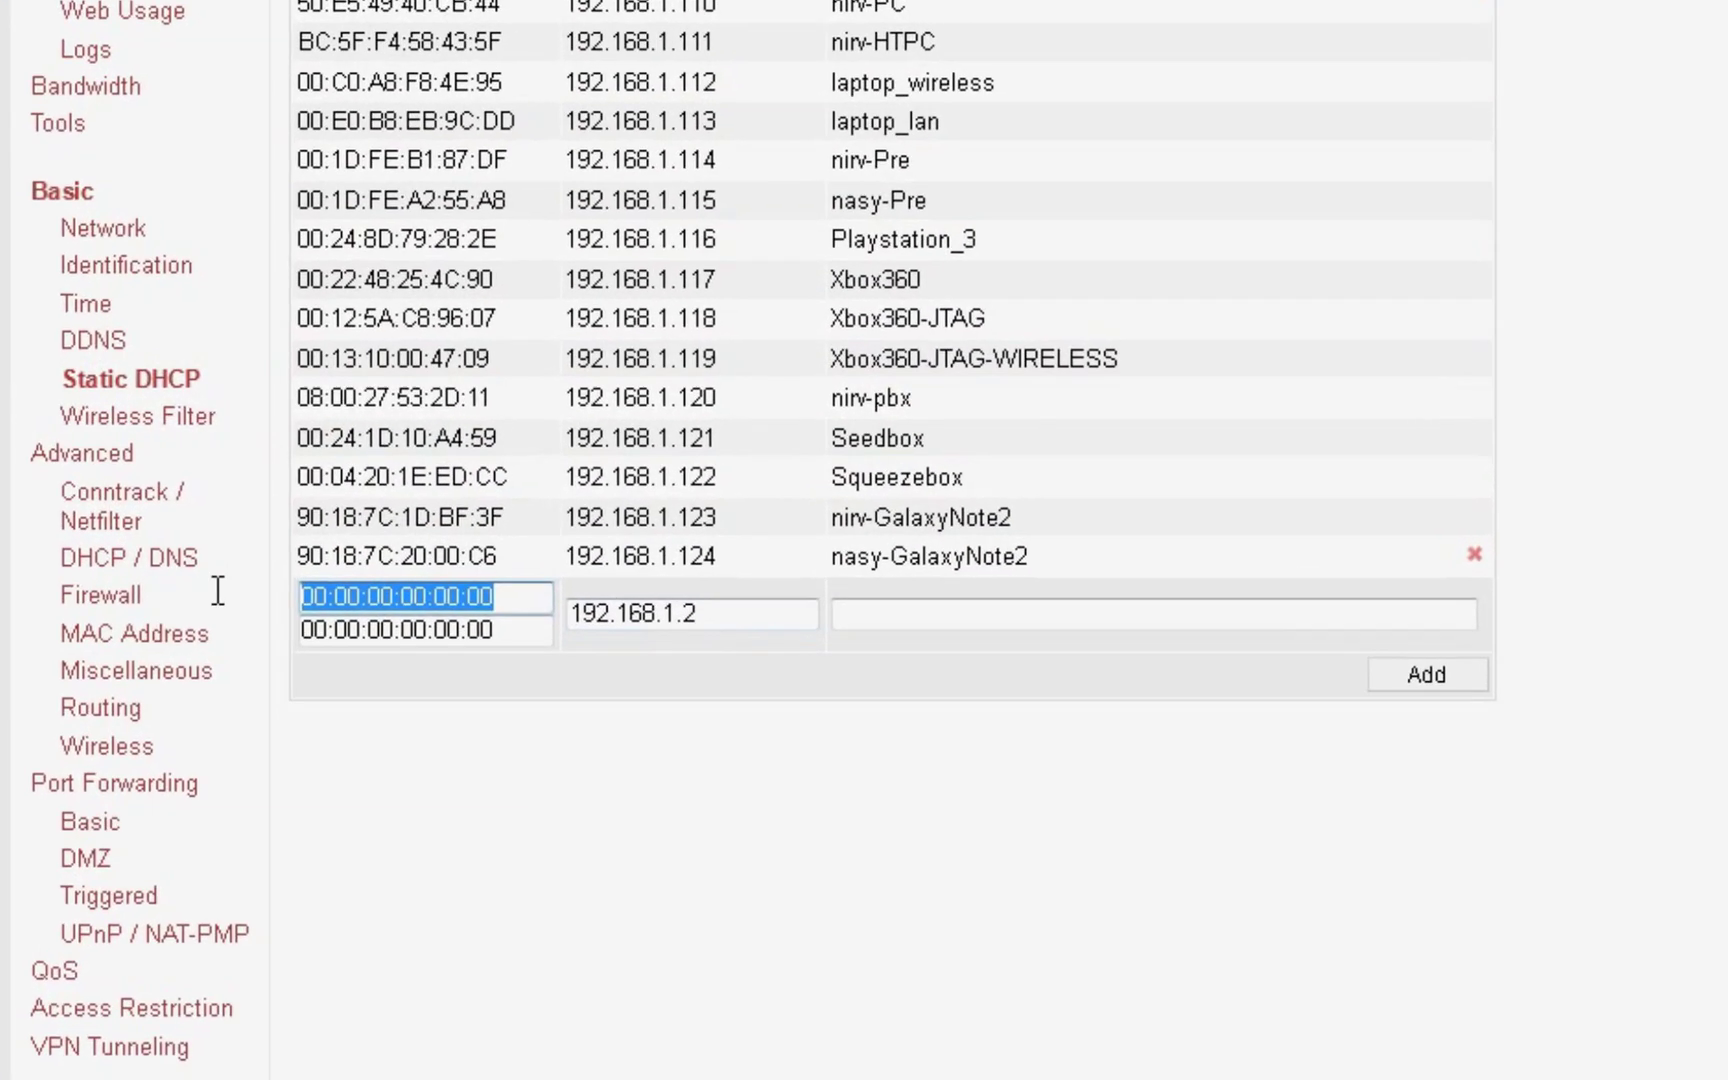
{"action": "key", "text": "ctrl+v"}
{"action": "left_click_drag", "start_coordinate": [532, 598], "coordinate": [298, 597]}
{"action": "left_click", "coordinate": [527, 597]}
{"action": "left_click_drag", "start_coordinate": [527, 597], "coordinate": [297, 596]}
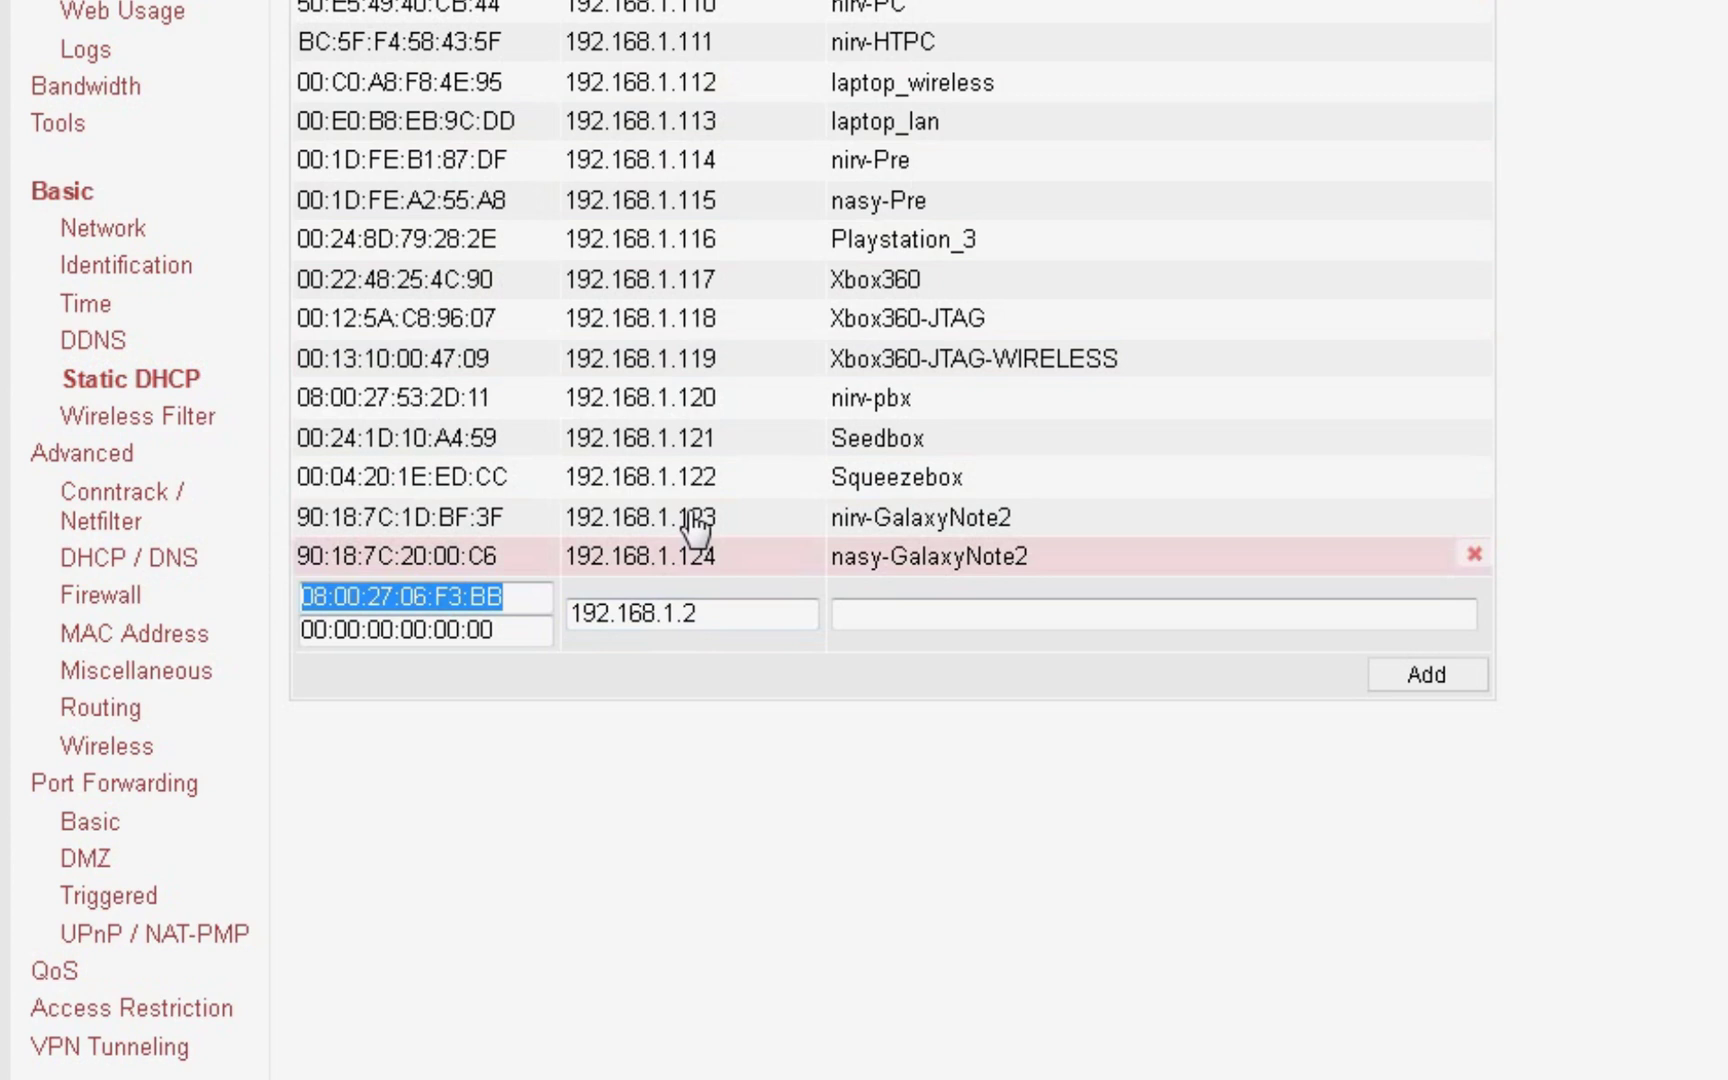
Step: Change the reservation's IP address to 192.168.1.125
{"action": "left_click", "coordinate": [750, 620]}
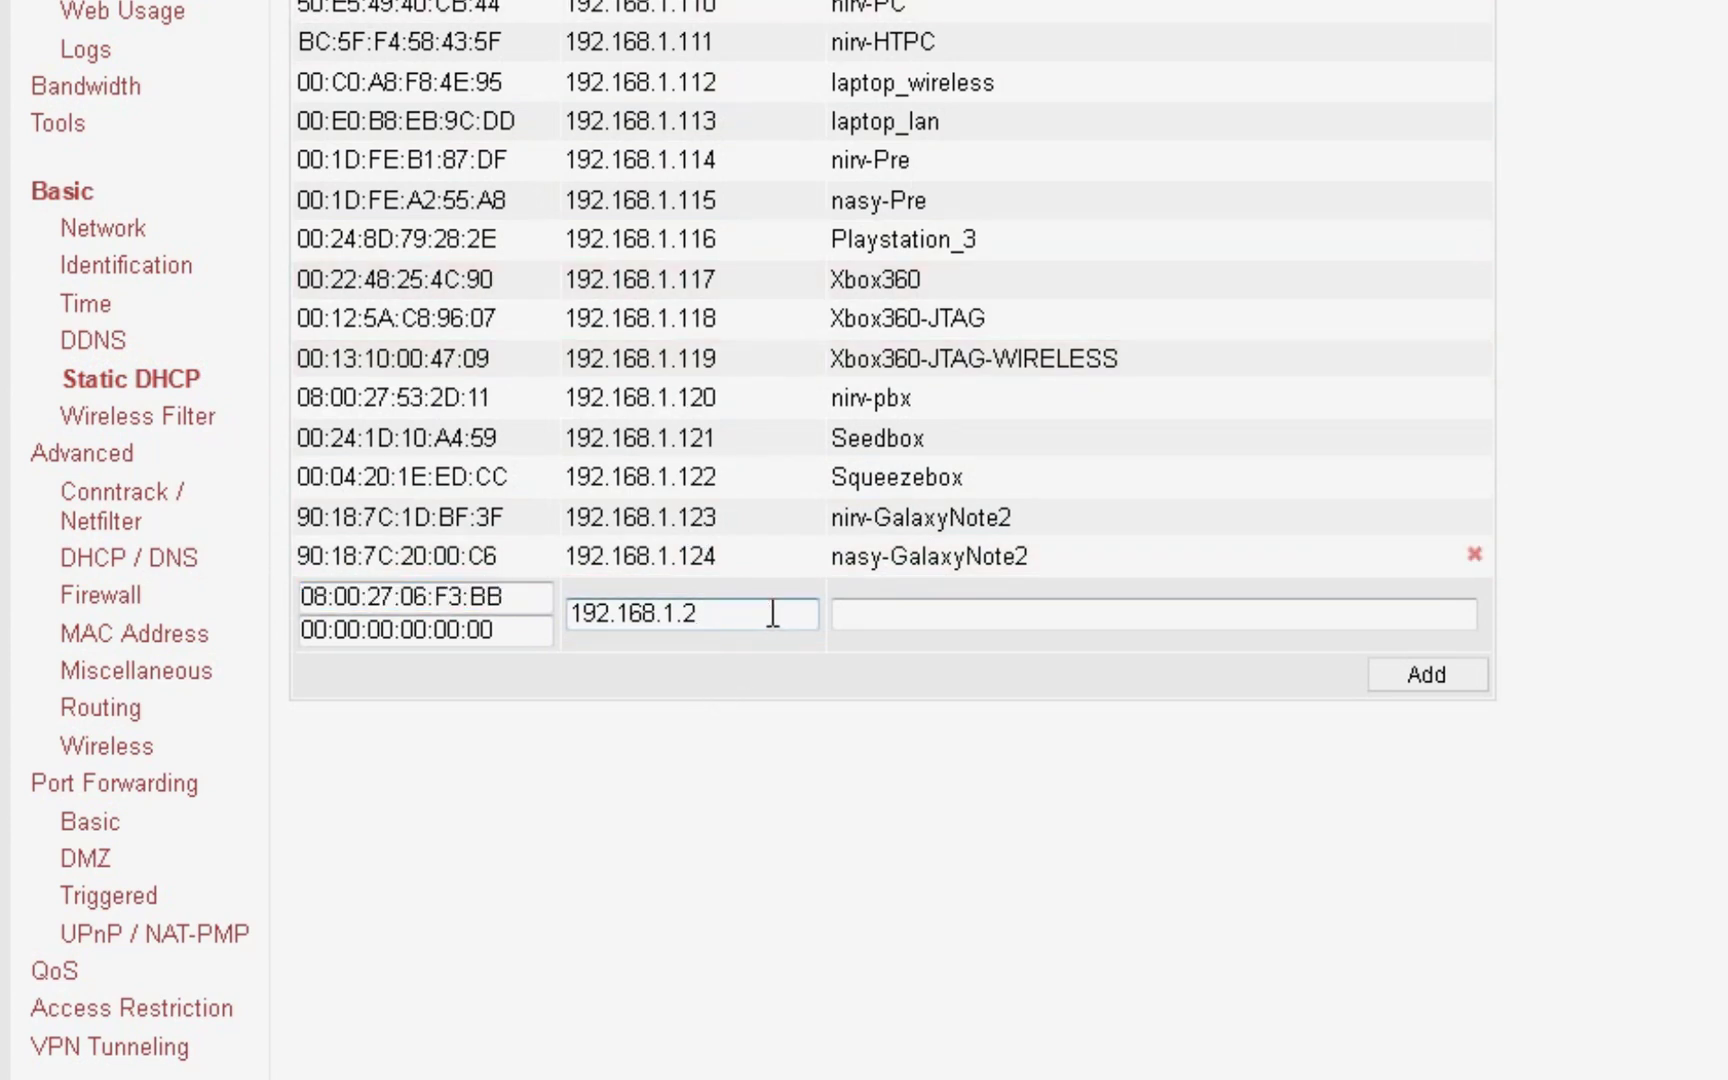
{"action": "key", "text": "BackSpace"}
{"action": "type", "text": "125"}
{"action": "left_click", "coordinate": [822, 644]}
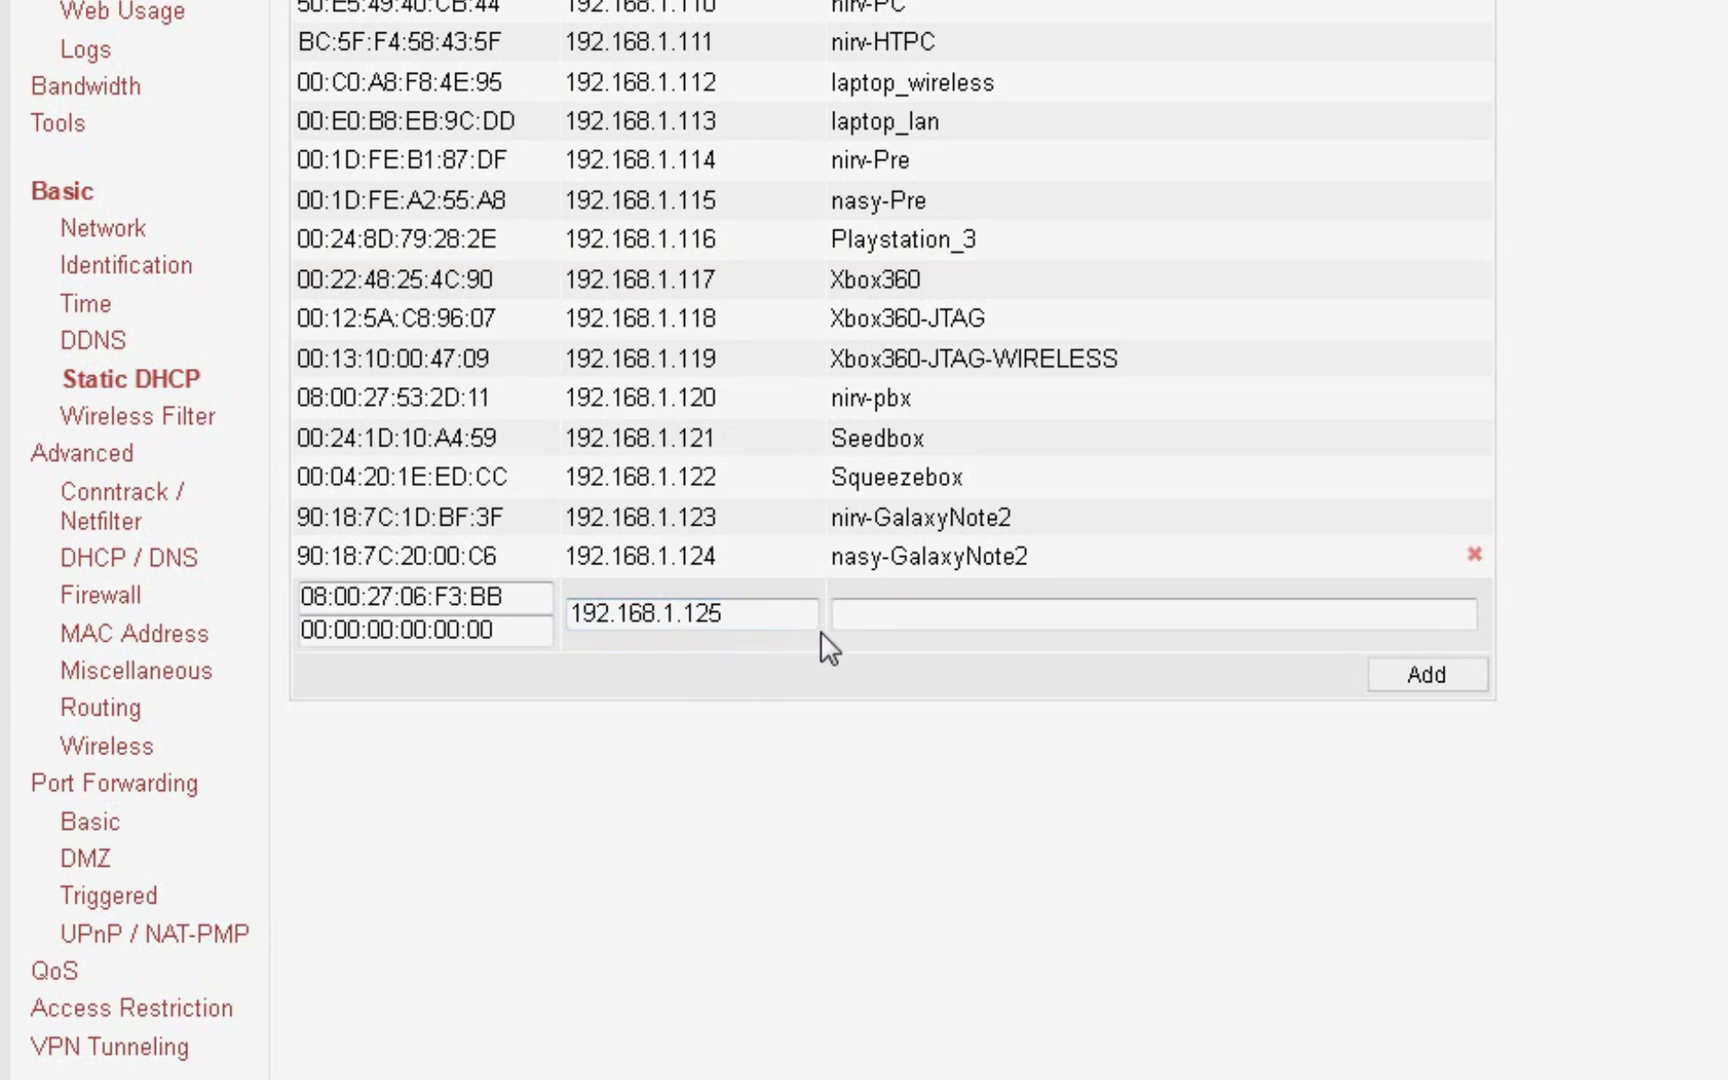
{"action": "left_click", "coordinate": [740, 617]}
{"action": "double_click", "coordinate": [740, 617]}
{"action": "left_click", "coordinate": [764, 625]}
{"action": "left_click_drag", "start_coordinate": [764, 625], "coordinate": [708, 598]}
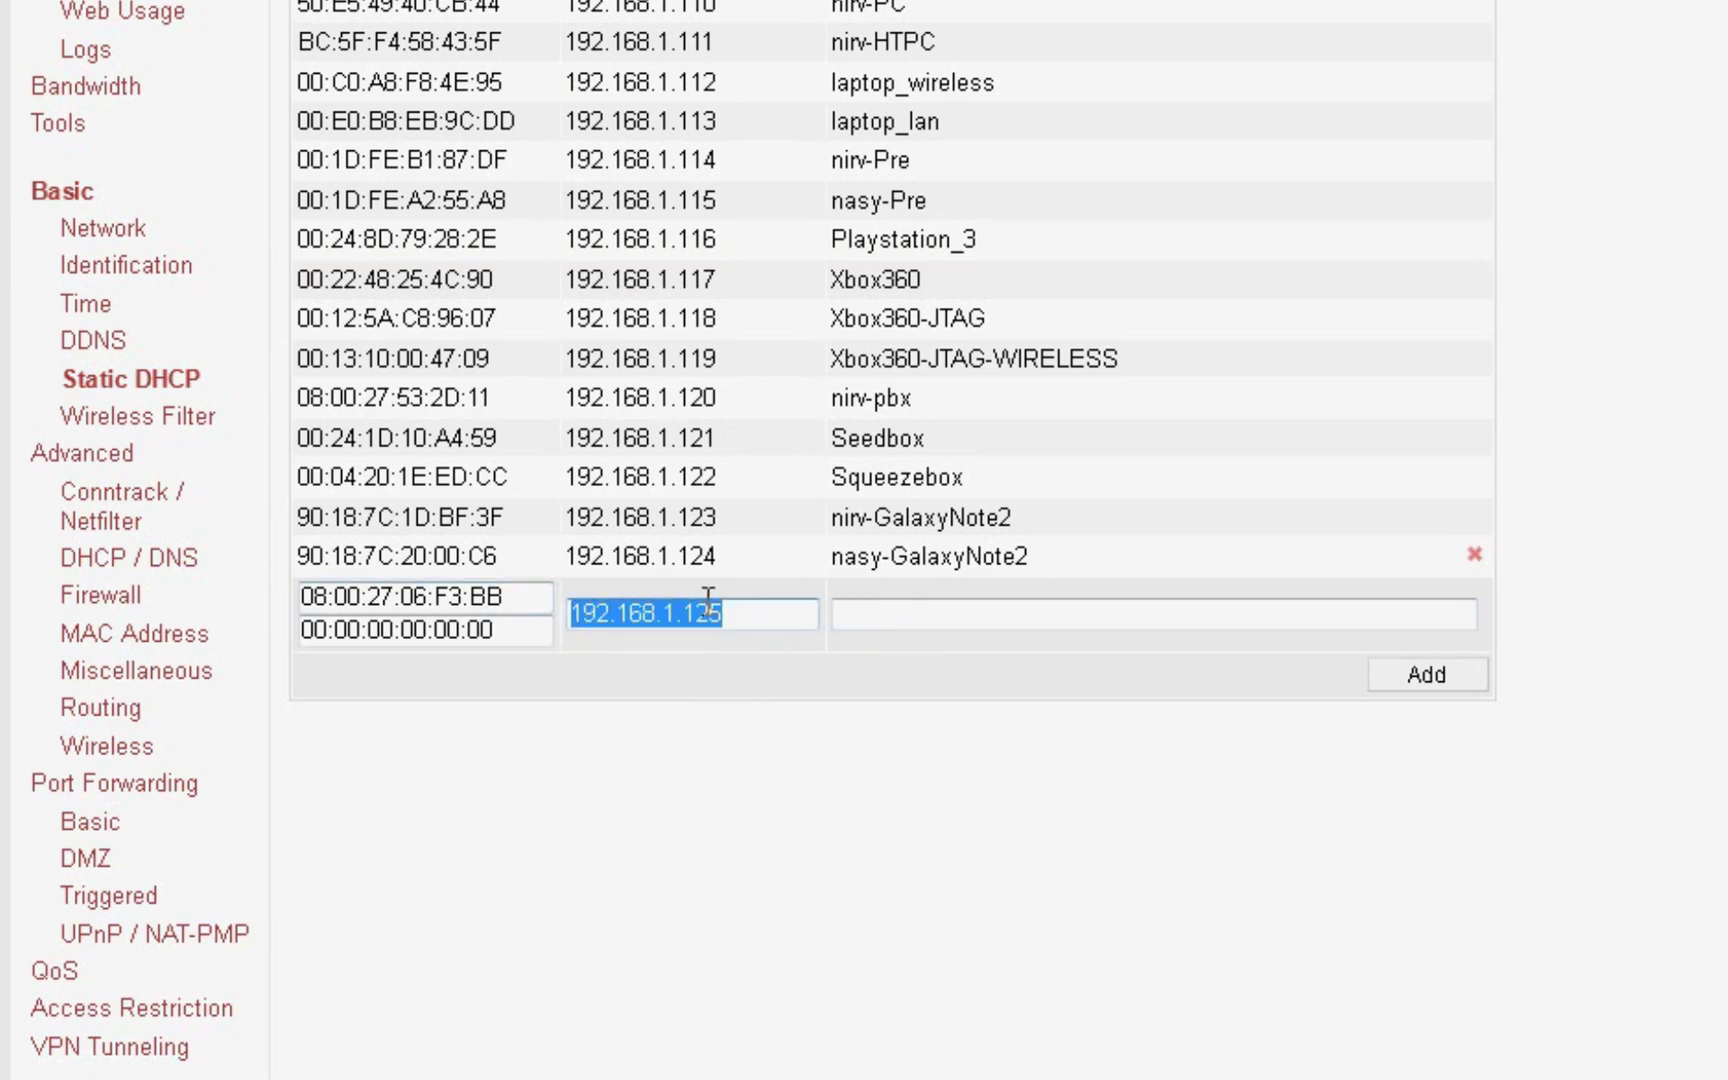
{"action": "left_click", "coordinate": [1066, 610]}
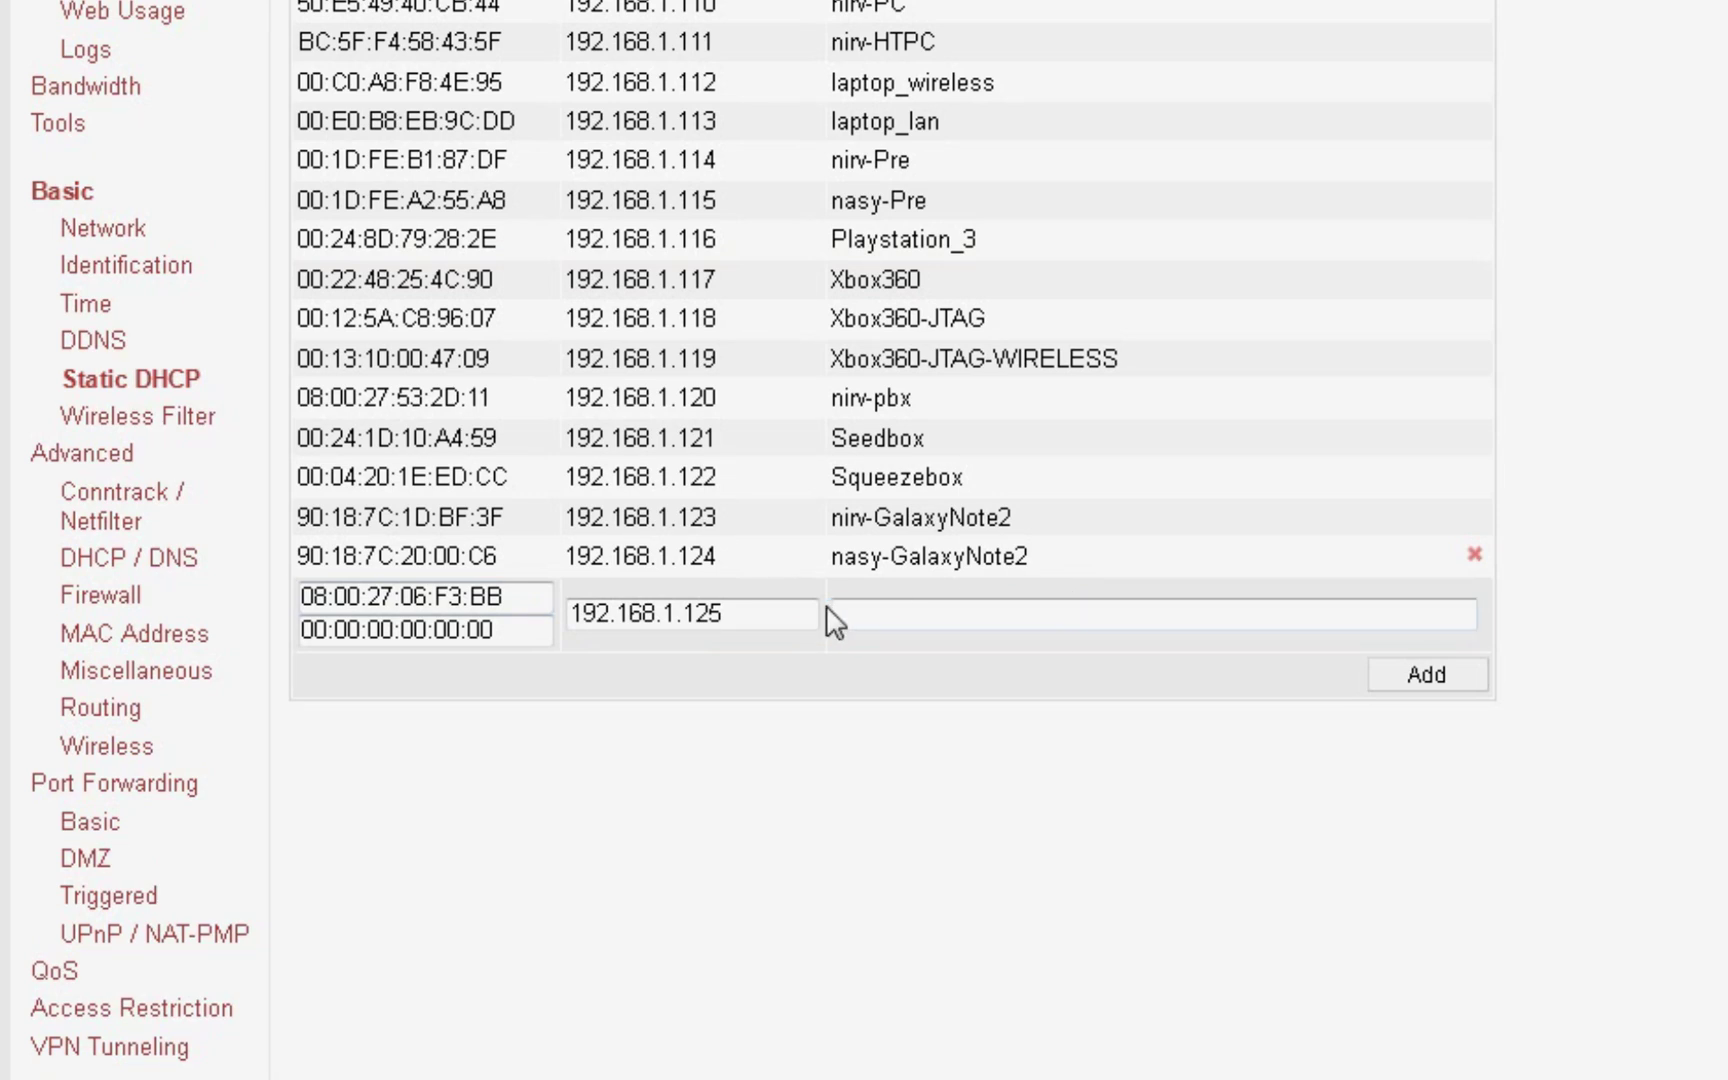
{"action": "left_click", "coordinate": [789, 614]}
{"action": "double_click", "coordinate": [789, 614]}
{"action": "left_click", "coordinate": [787, 615]}
{"action": "left_click_drag", "start_coordinate": [787, 615], "coordinate": [559, 621]}
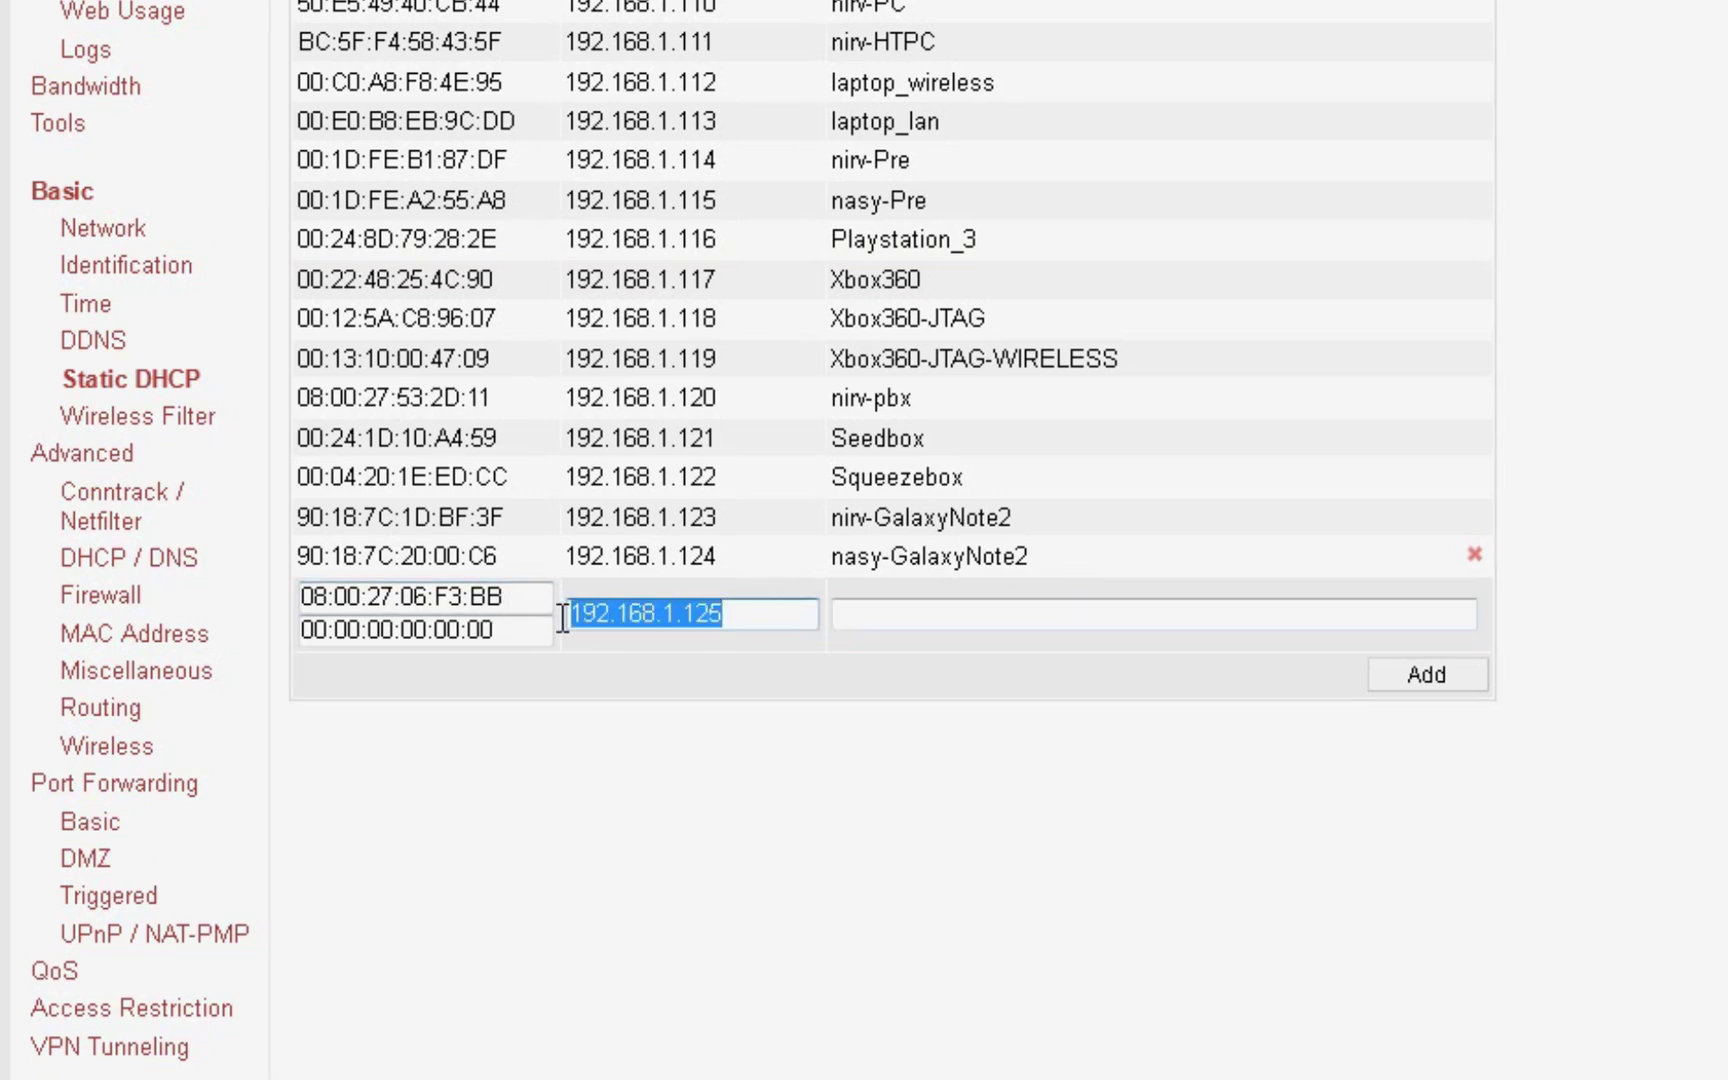
Step: Enter hostname PBX-Server and add the reservation to the table
{"action": "left_click", "coordinate": [987, 625]}
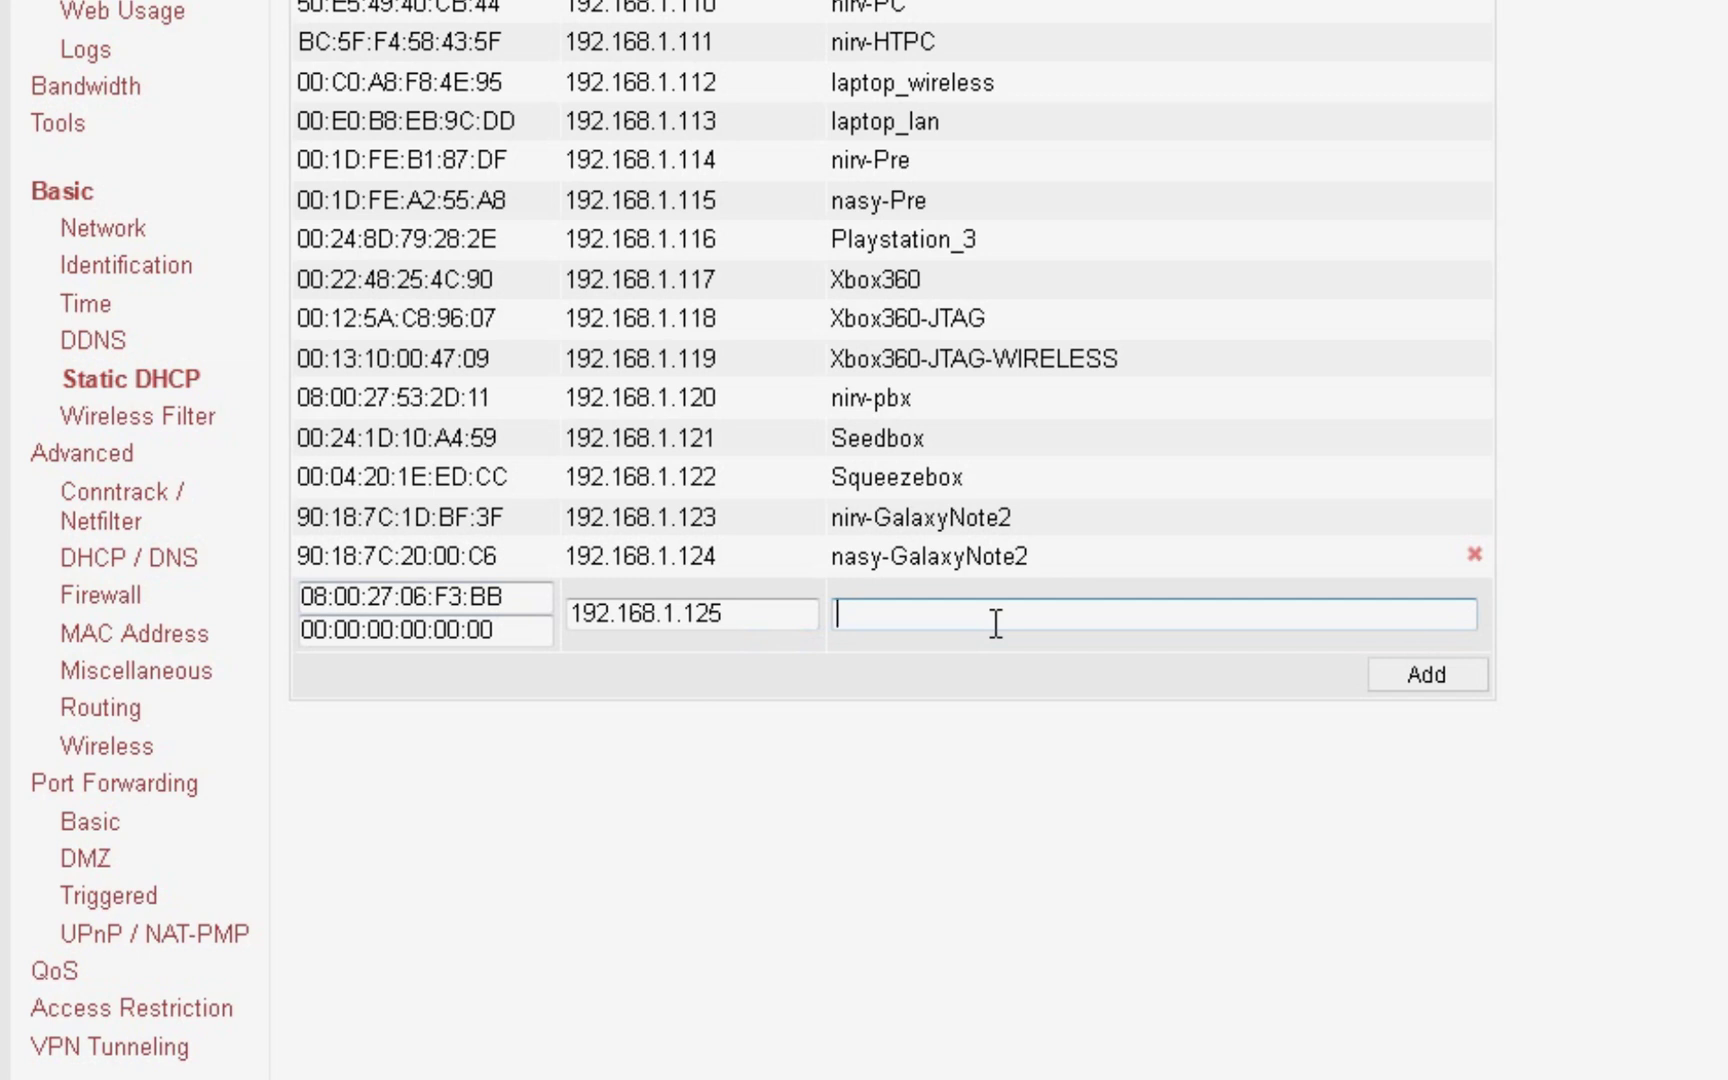
{"action": "type", "text": "PBX-Server"}
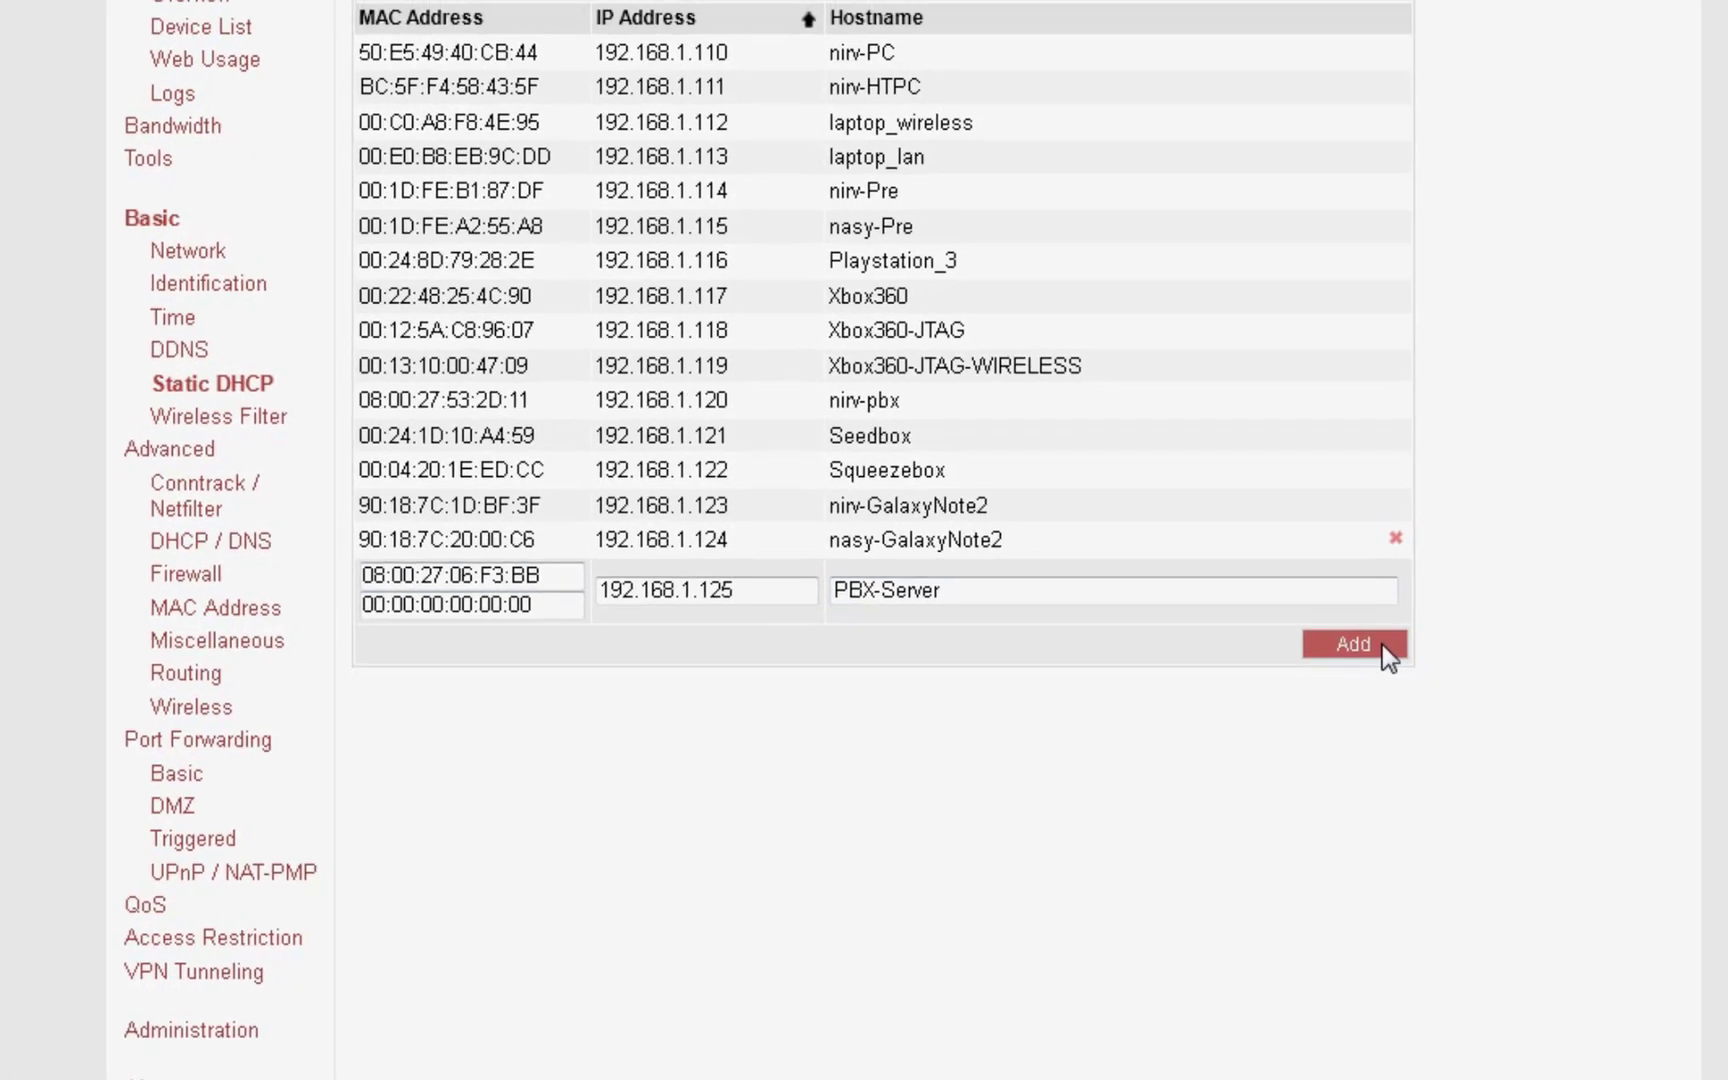
{"action": "left_click", "coordinate": [1382, 644]}
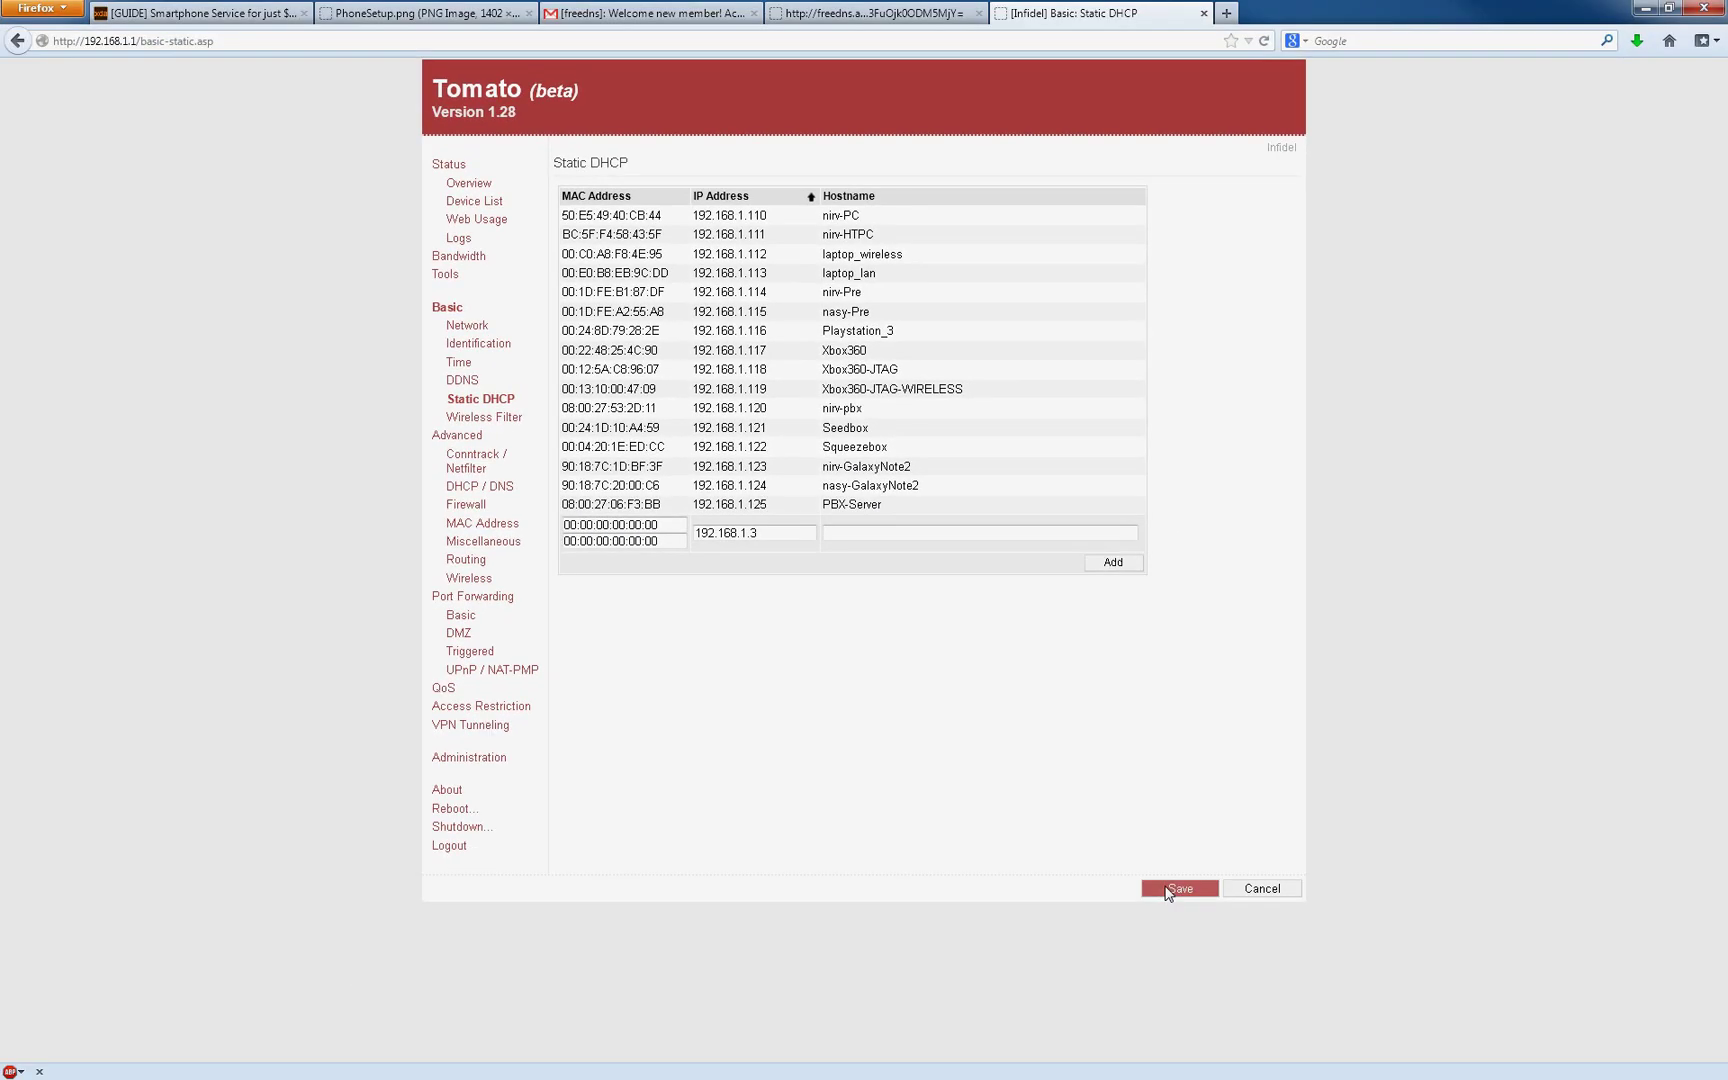
Step: Save the static DHCP changes and view the connected devices list
{"action": "left_click", "coordinate": [1175, 889]}
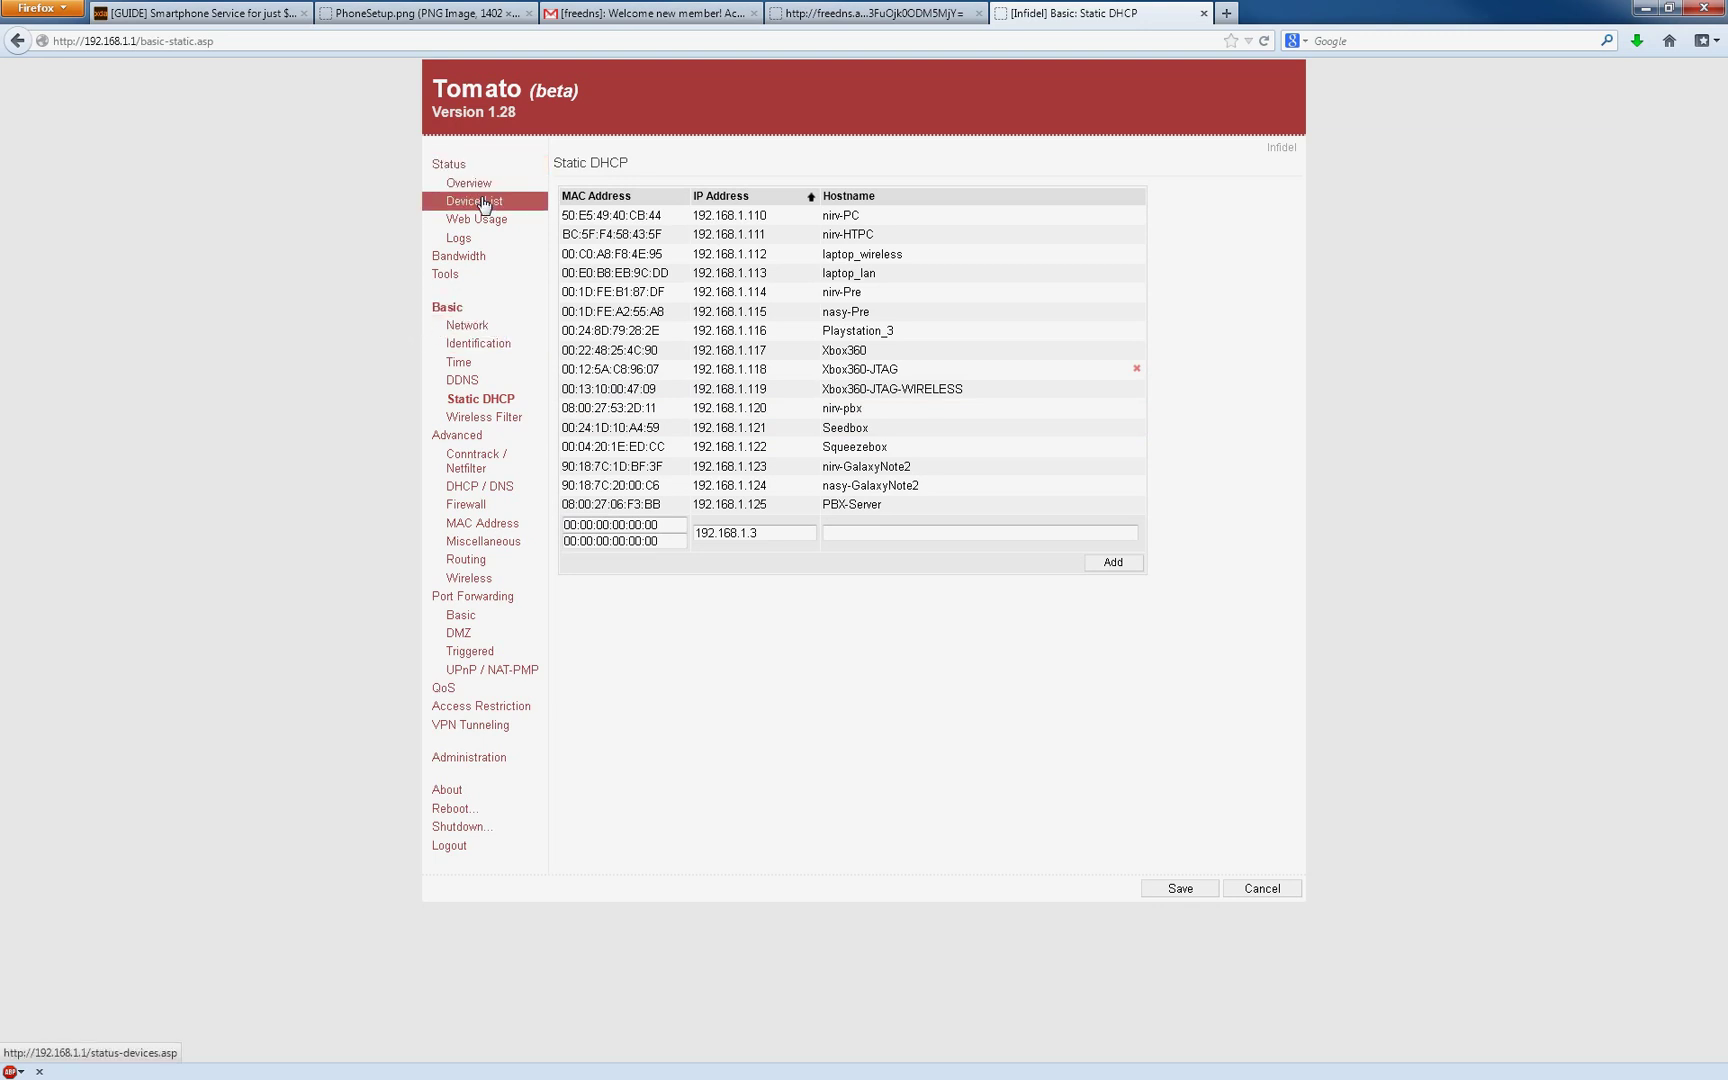
{"action": "left_click", "coordinate": [468, 184]}
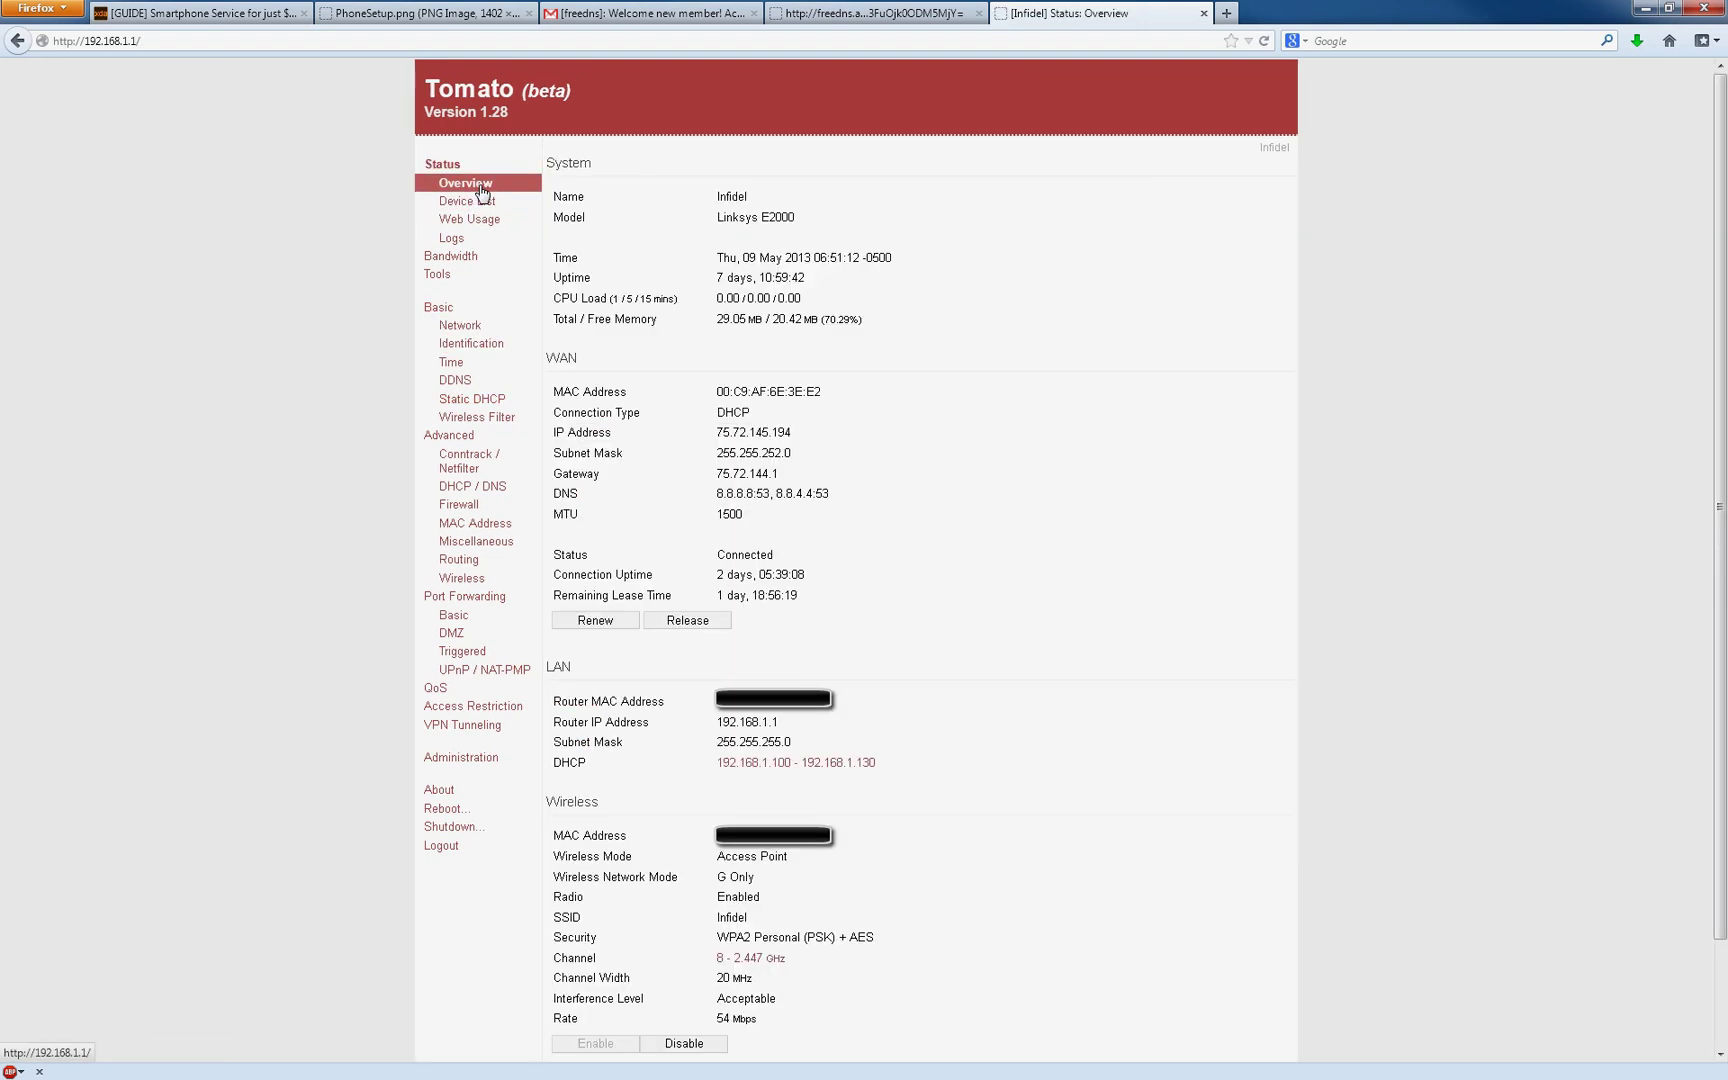
{"action": "left_click", "coordinate": [483, 203]}
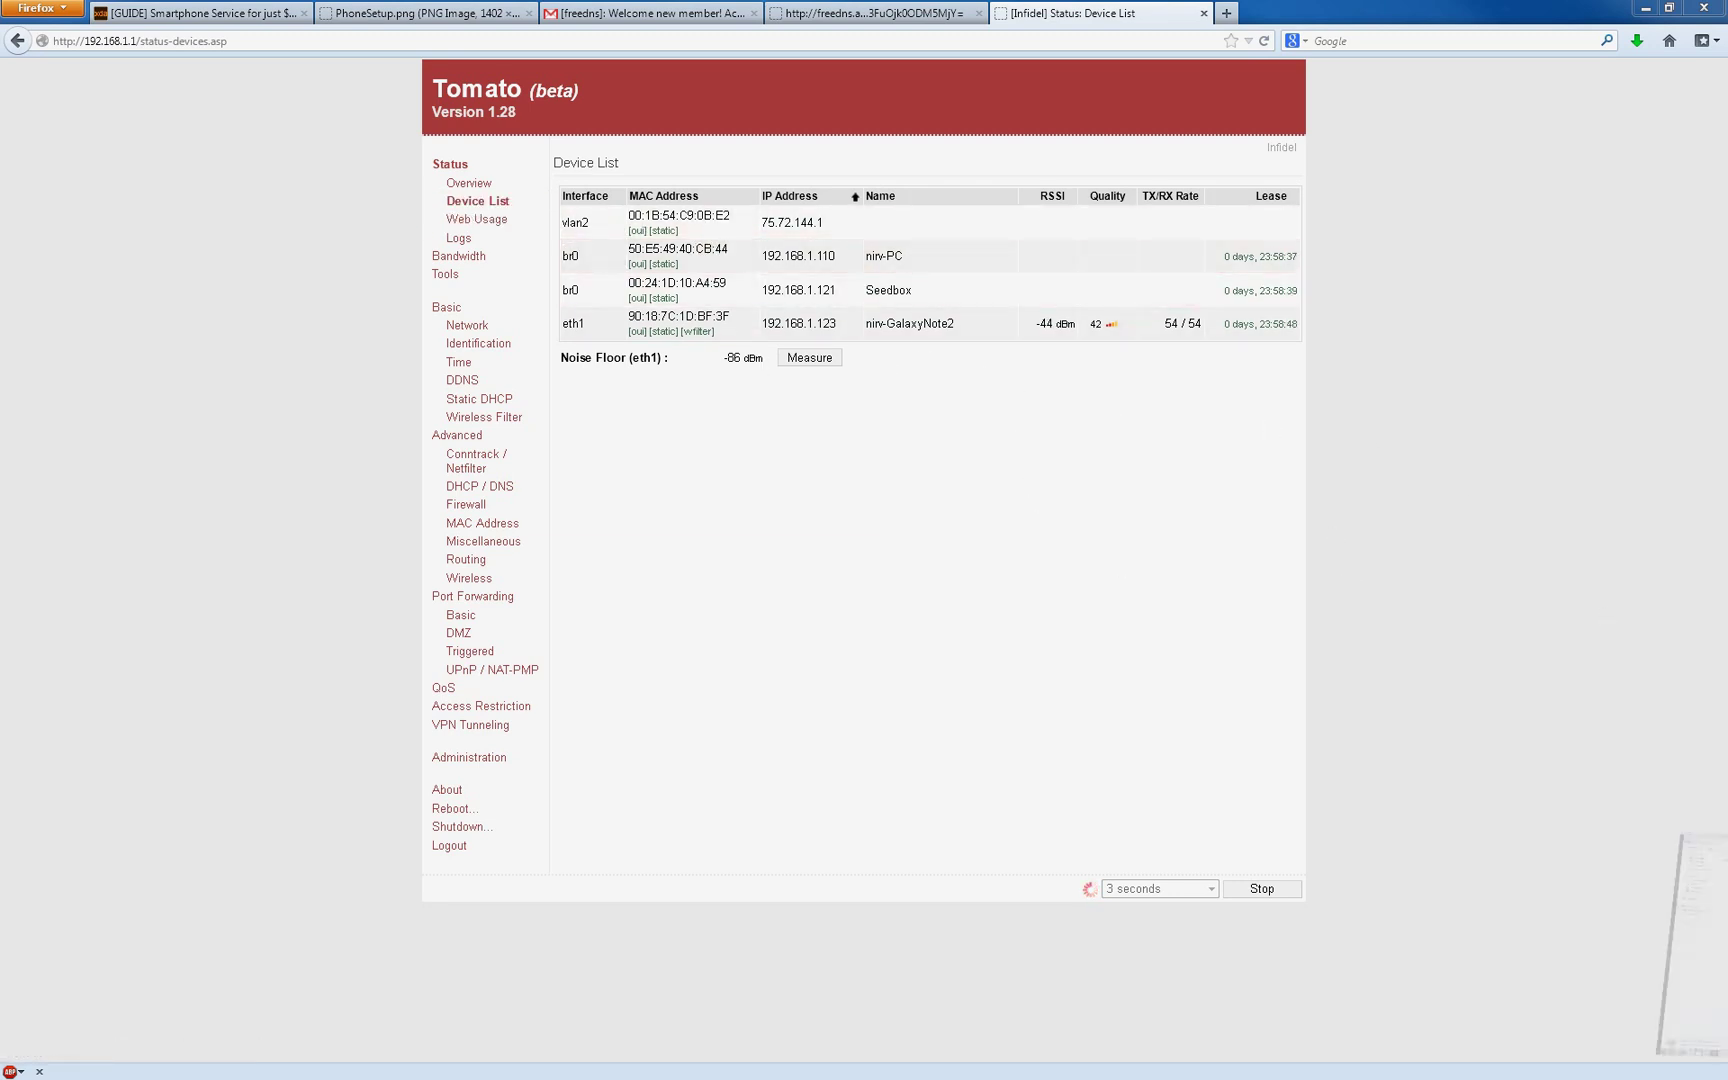
Step: Start the PIAF-Ast11-FS-Skype VM in VirtualBox and return to the router's device list
{"action": "key", "text": "alt+Tab"}
{"action": "left_click", "coordinate": [1040, 767]}
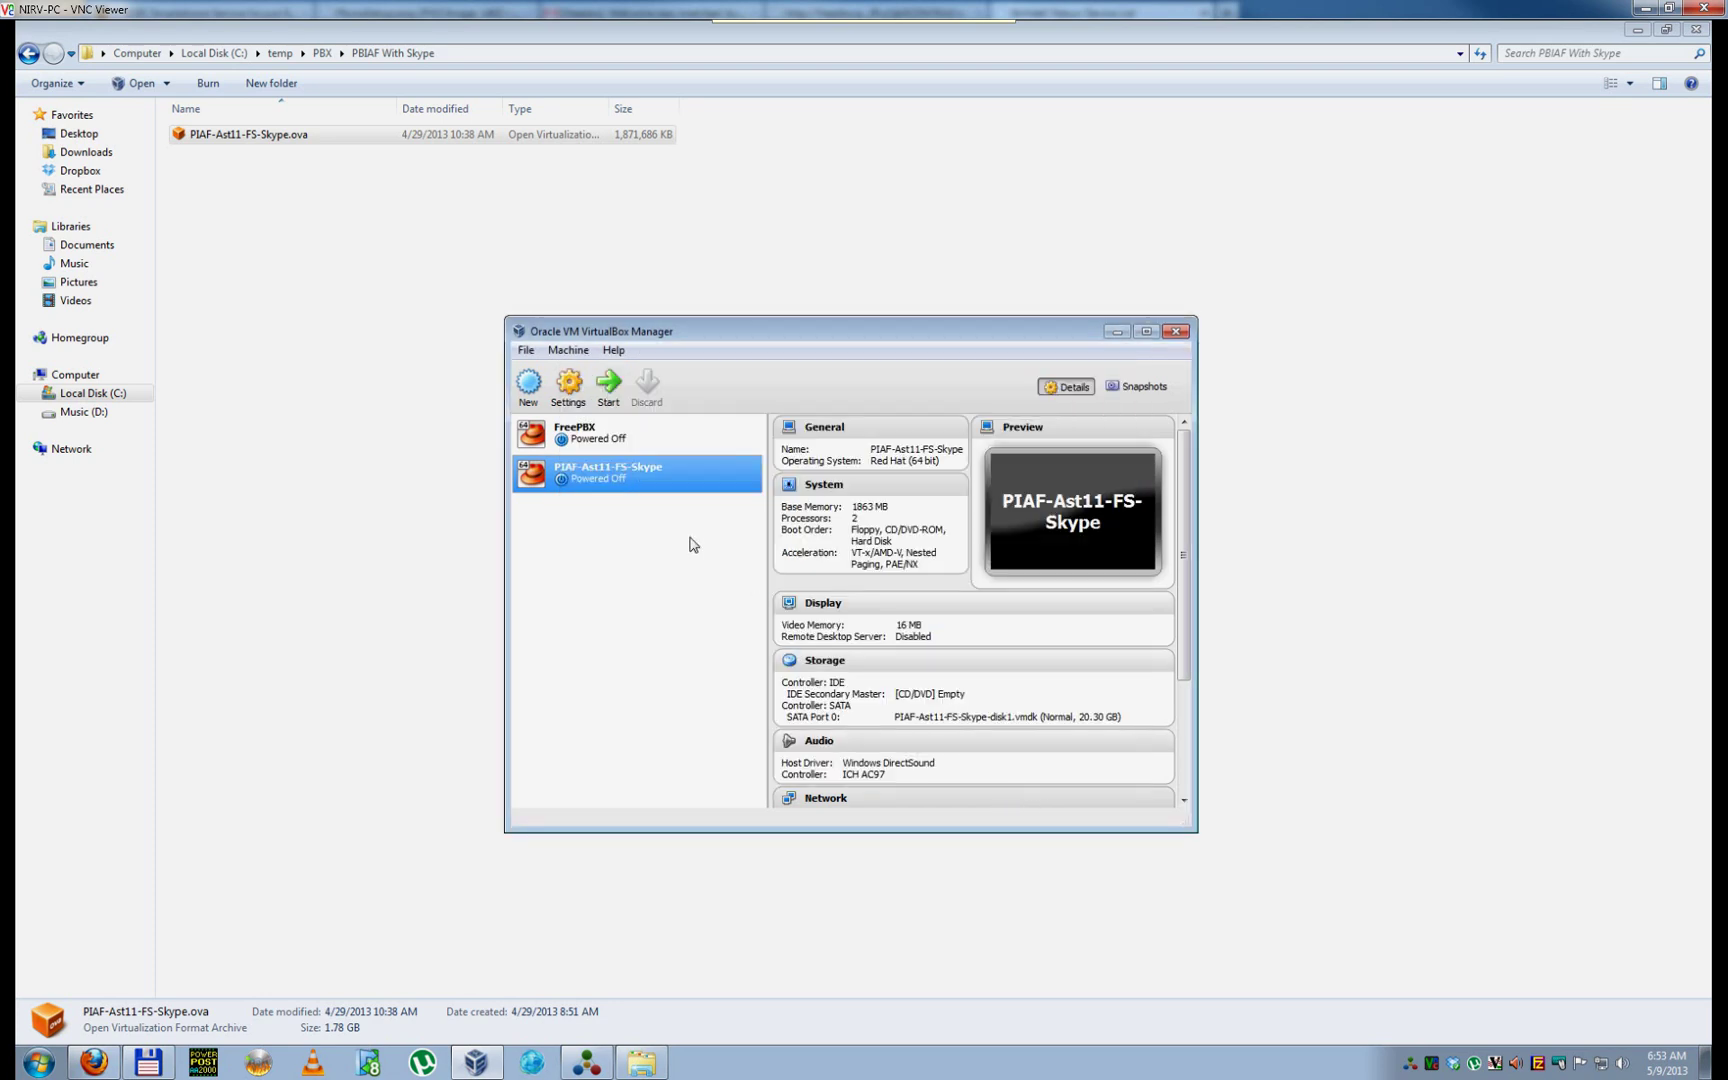
{"action": "key", "text": "Return"}
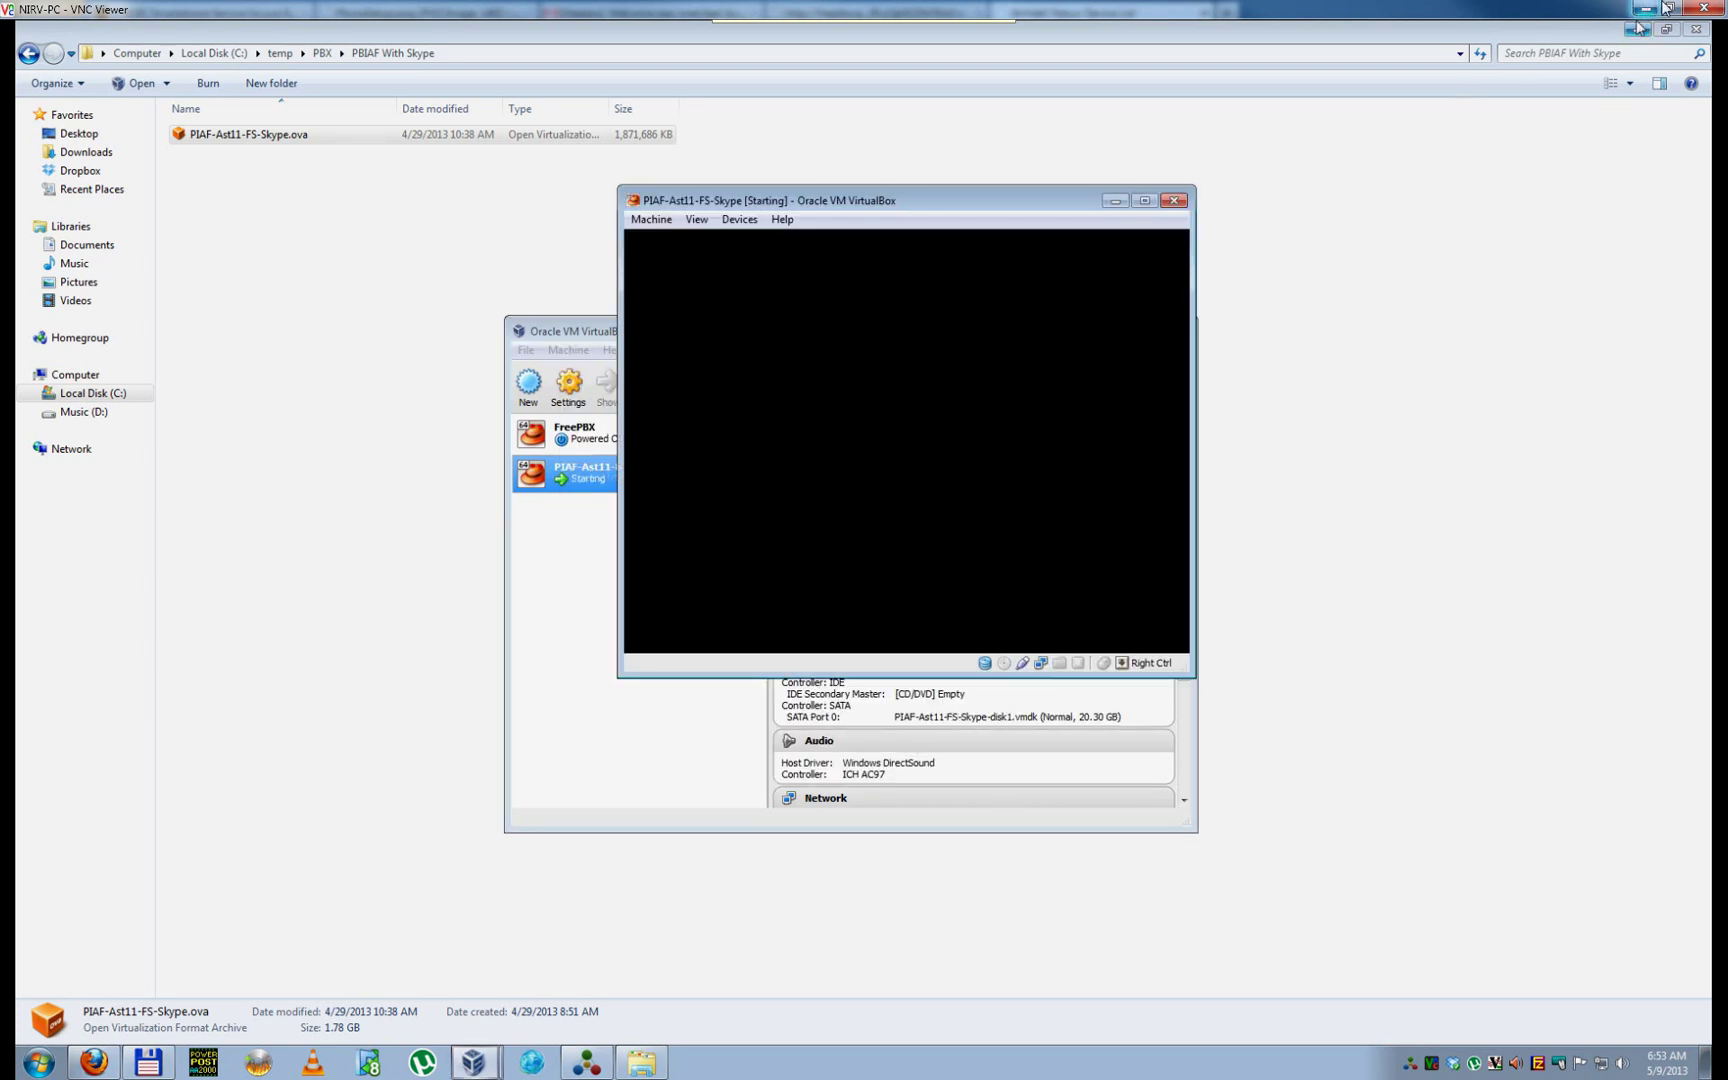
{"action": "key", "text": "alt+Tab"}
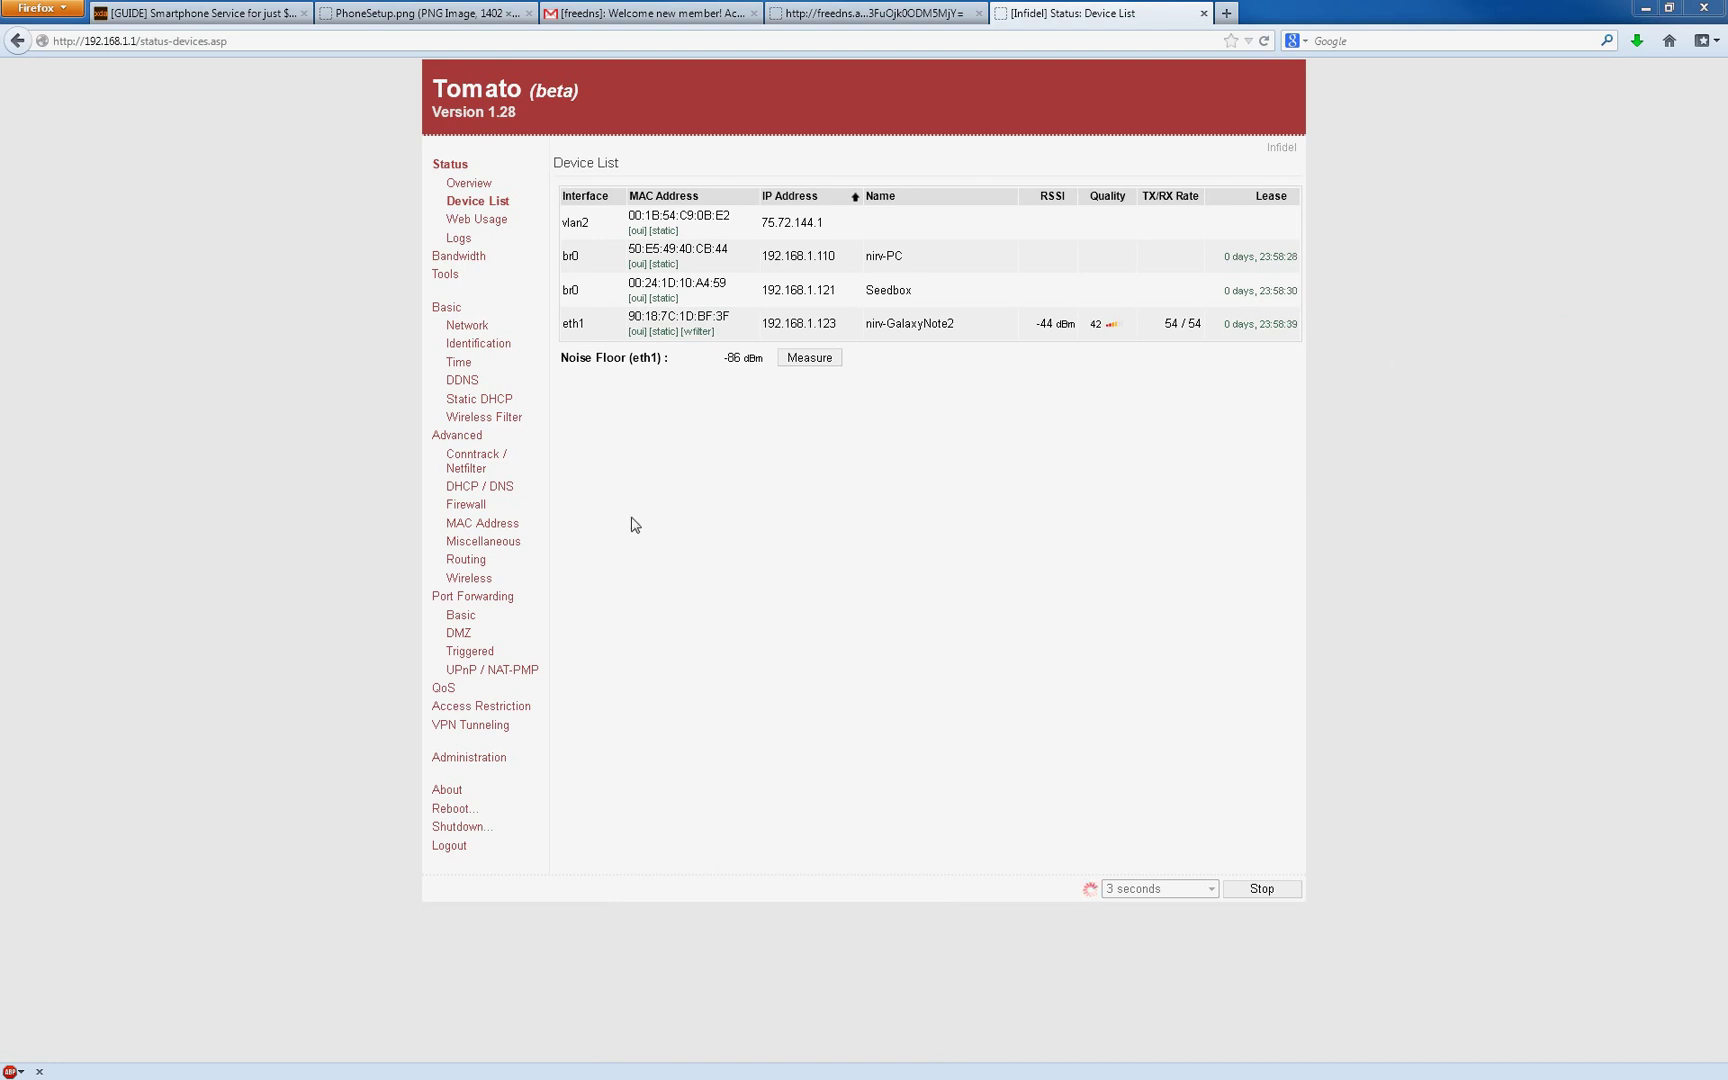
Step: Browse Port Forwarding Basic, DMZ, QoS, Advanced Wireless and Firewall, ending on DHCP / DNS
{"action": "left_click", "coordinate": [478, 624]}
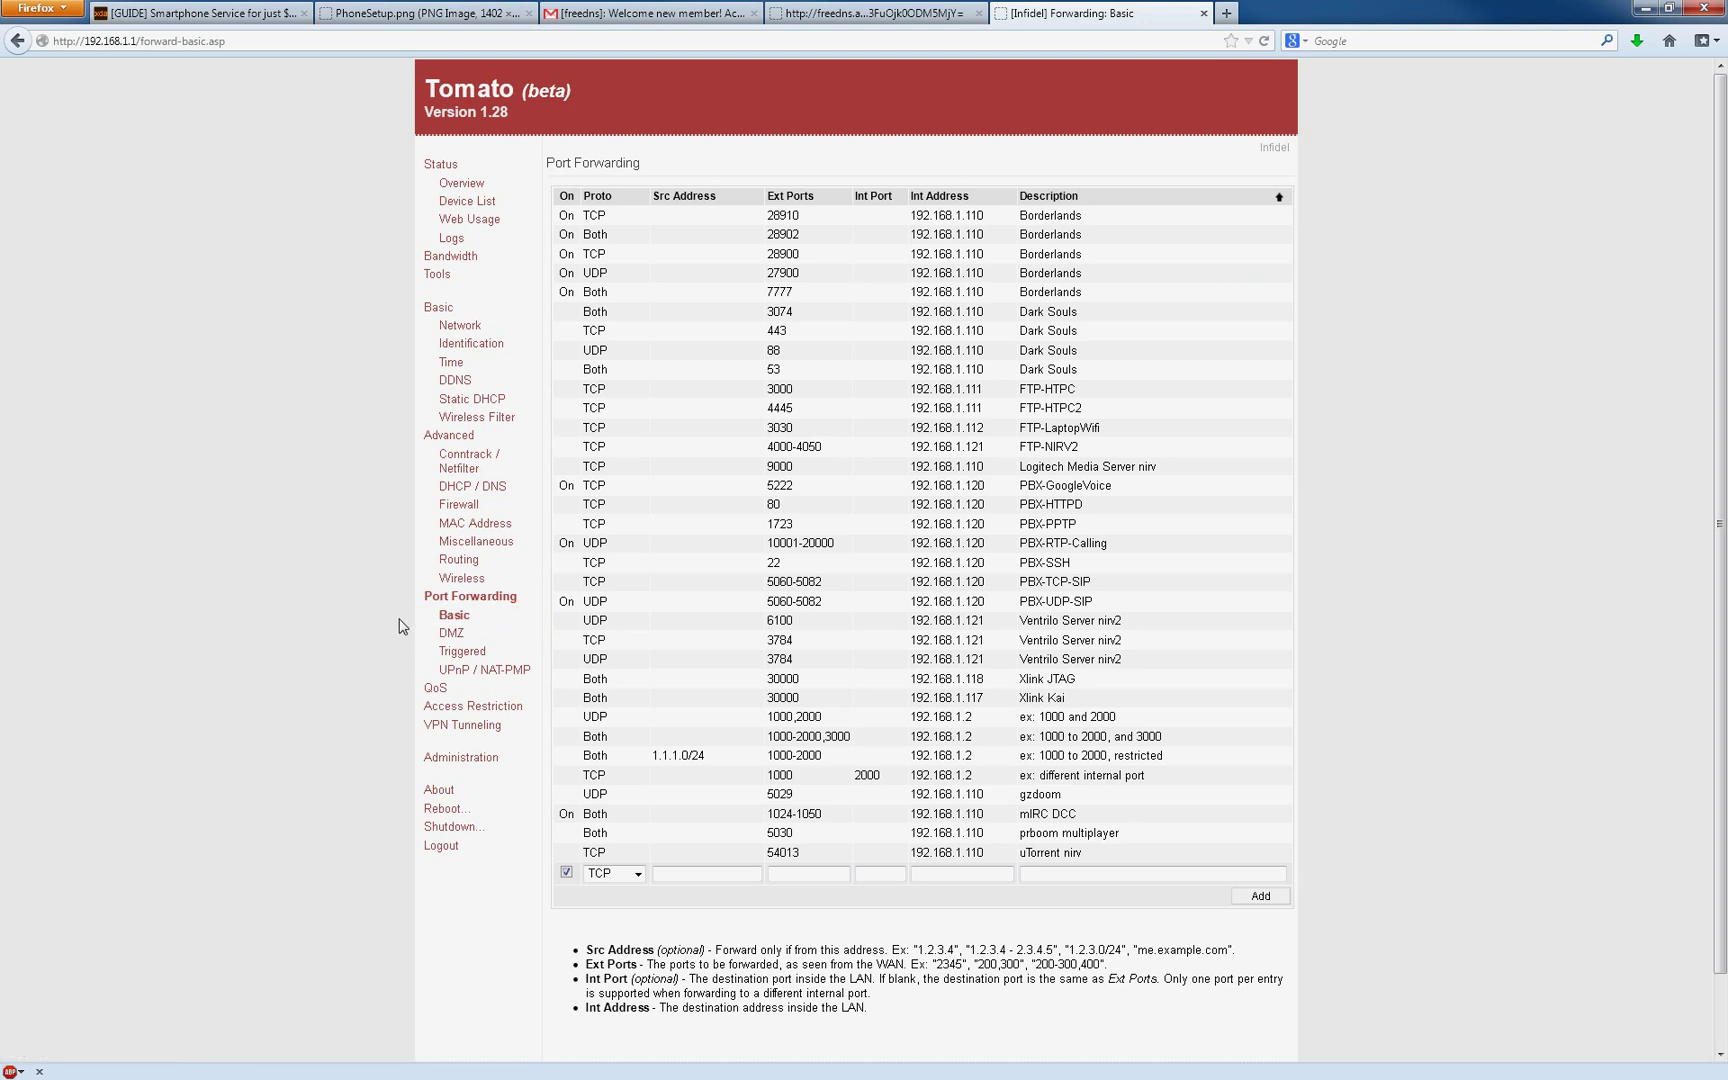
{"action": "left_click", "coordinate": [467, 635]}
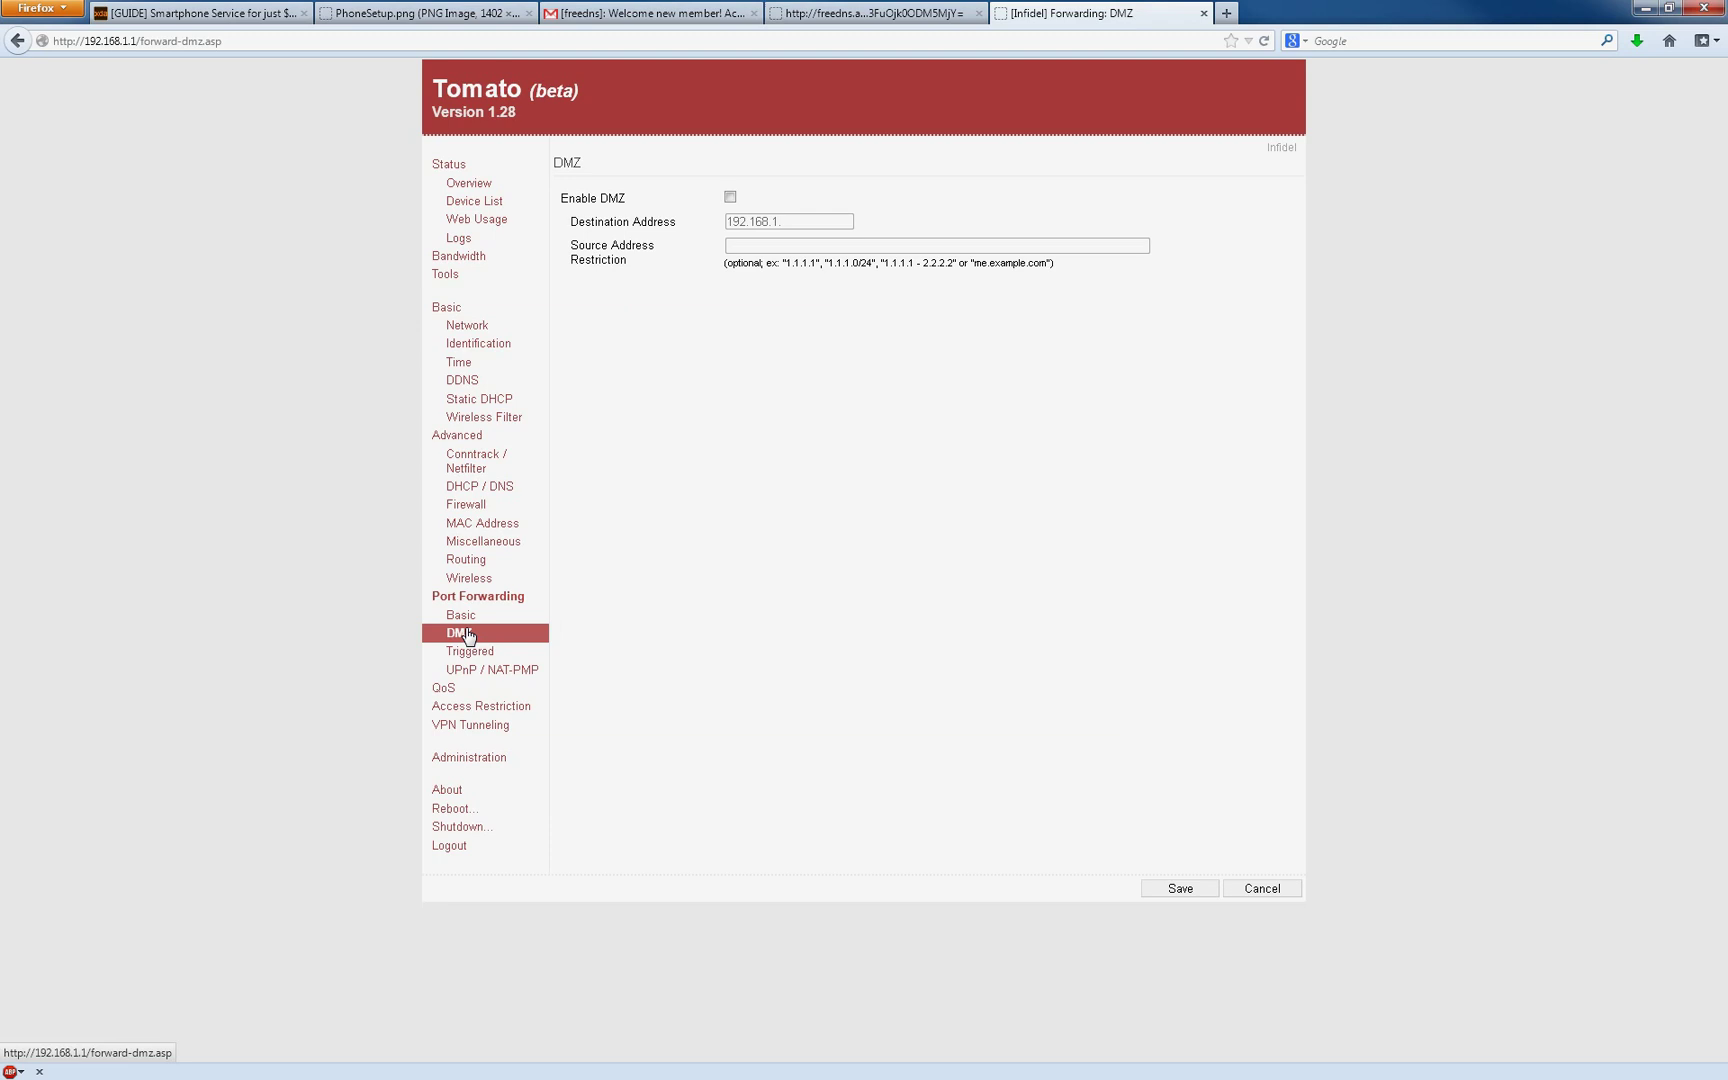
{"action": "left_click", "coordinate": [420, 690]}
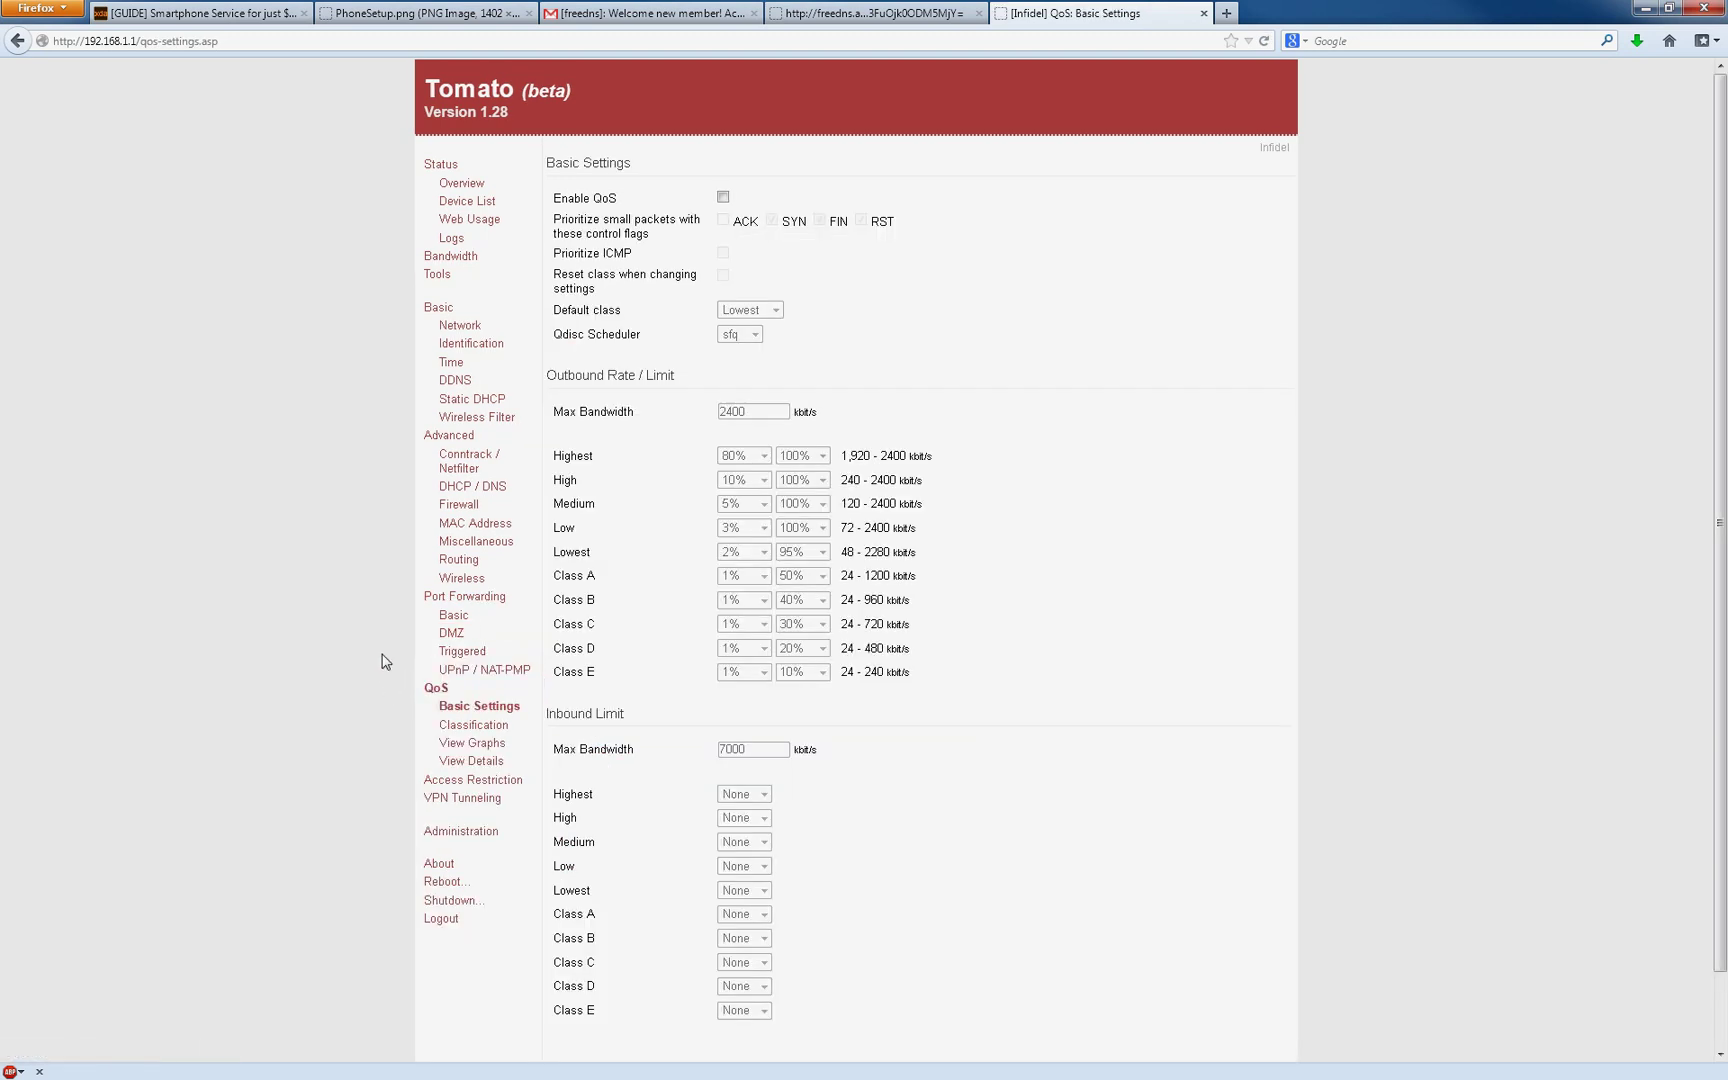
{"action": "left_click", "coordinate": [484, 576]}
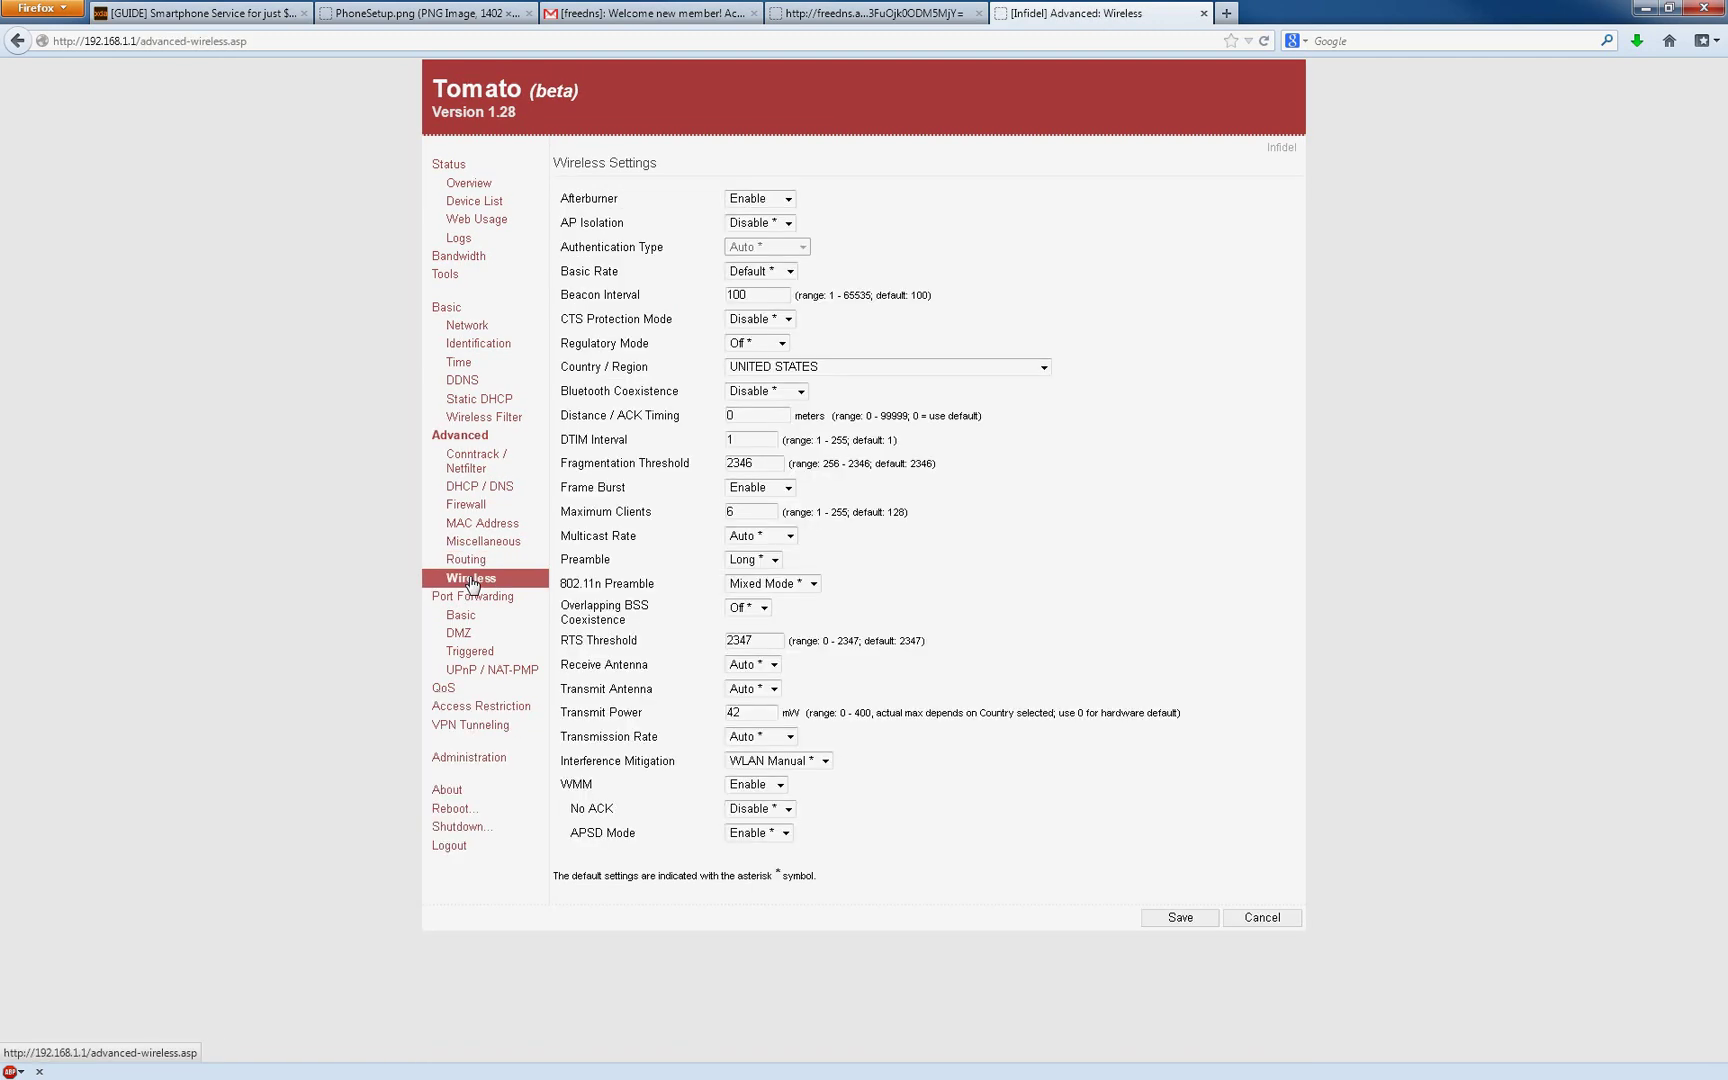
{"action": "left_click", "coordinate": [480, 508]}
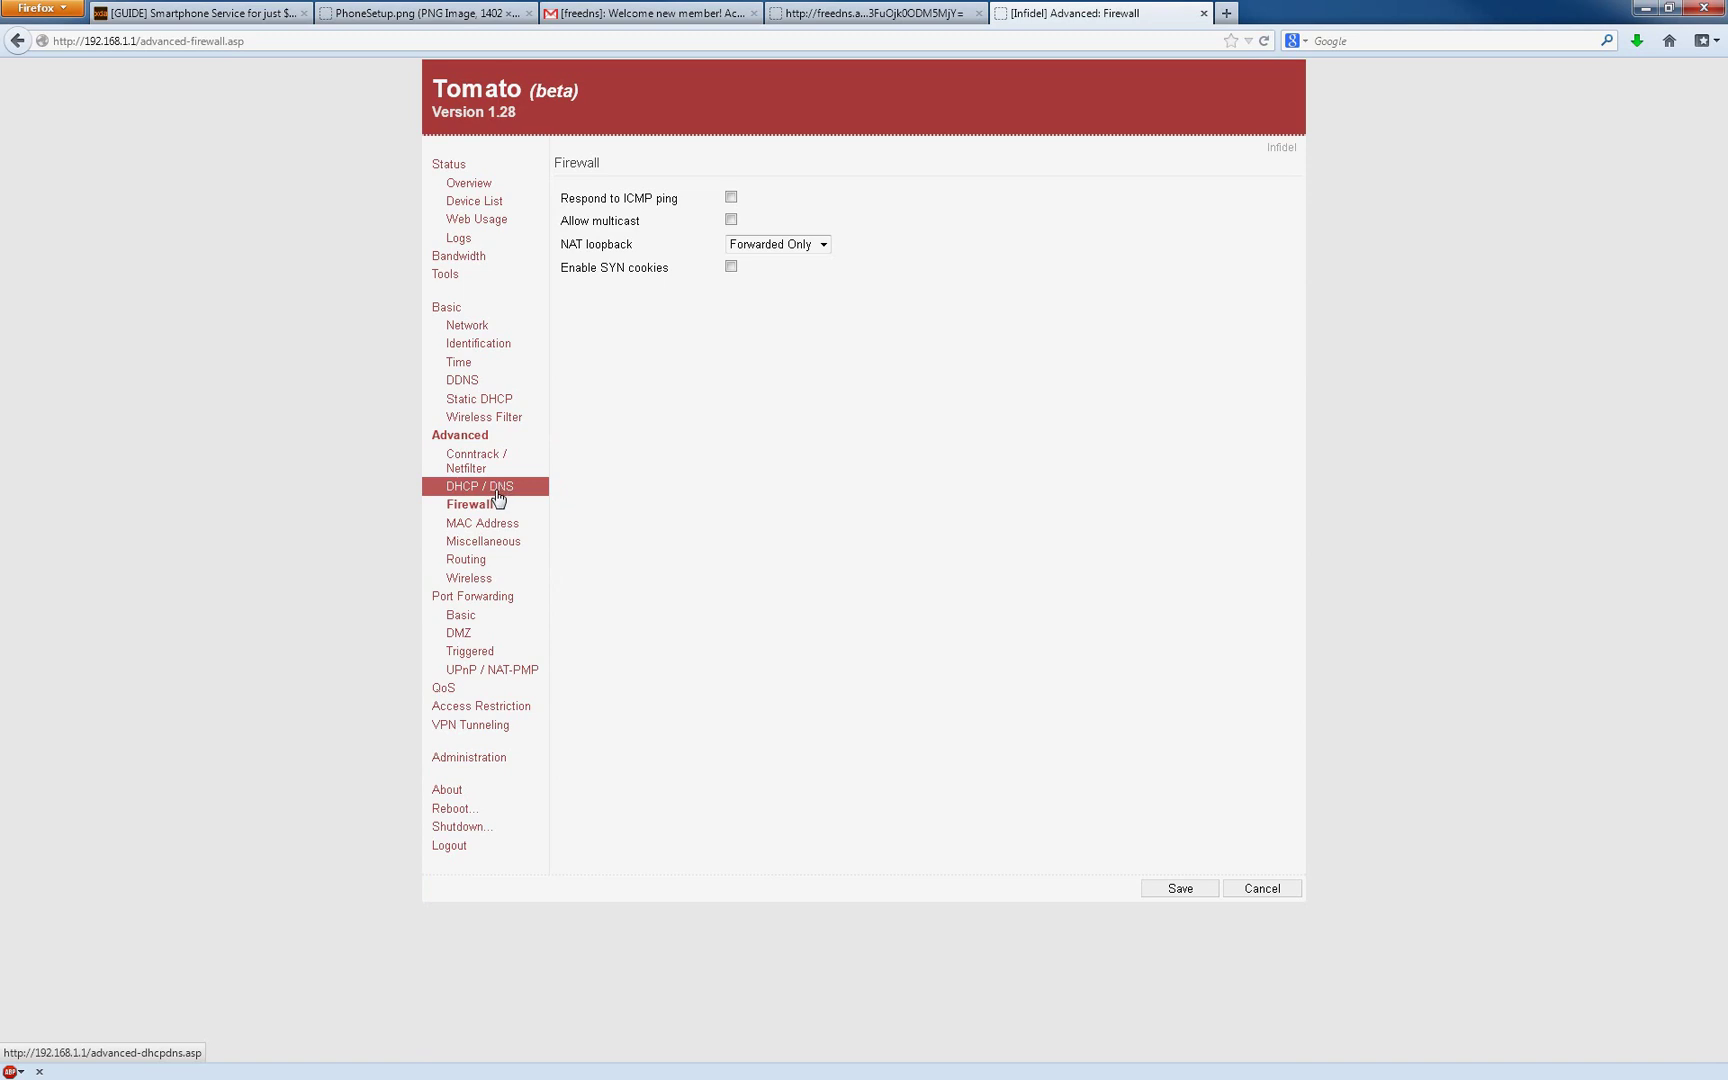
{"action": "left_click", "coordinate": [498, 497]}
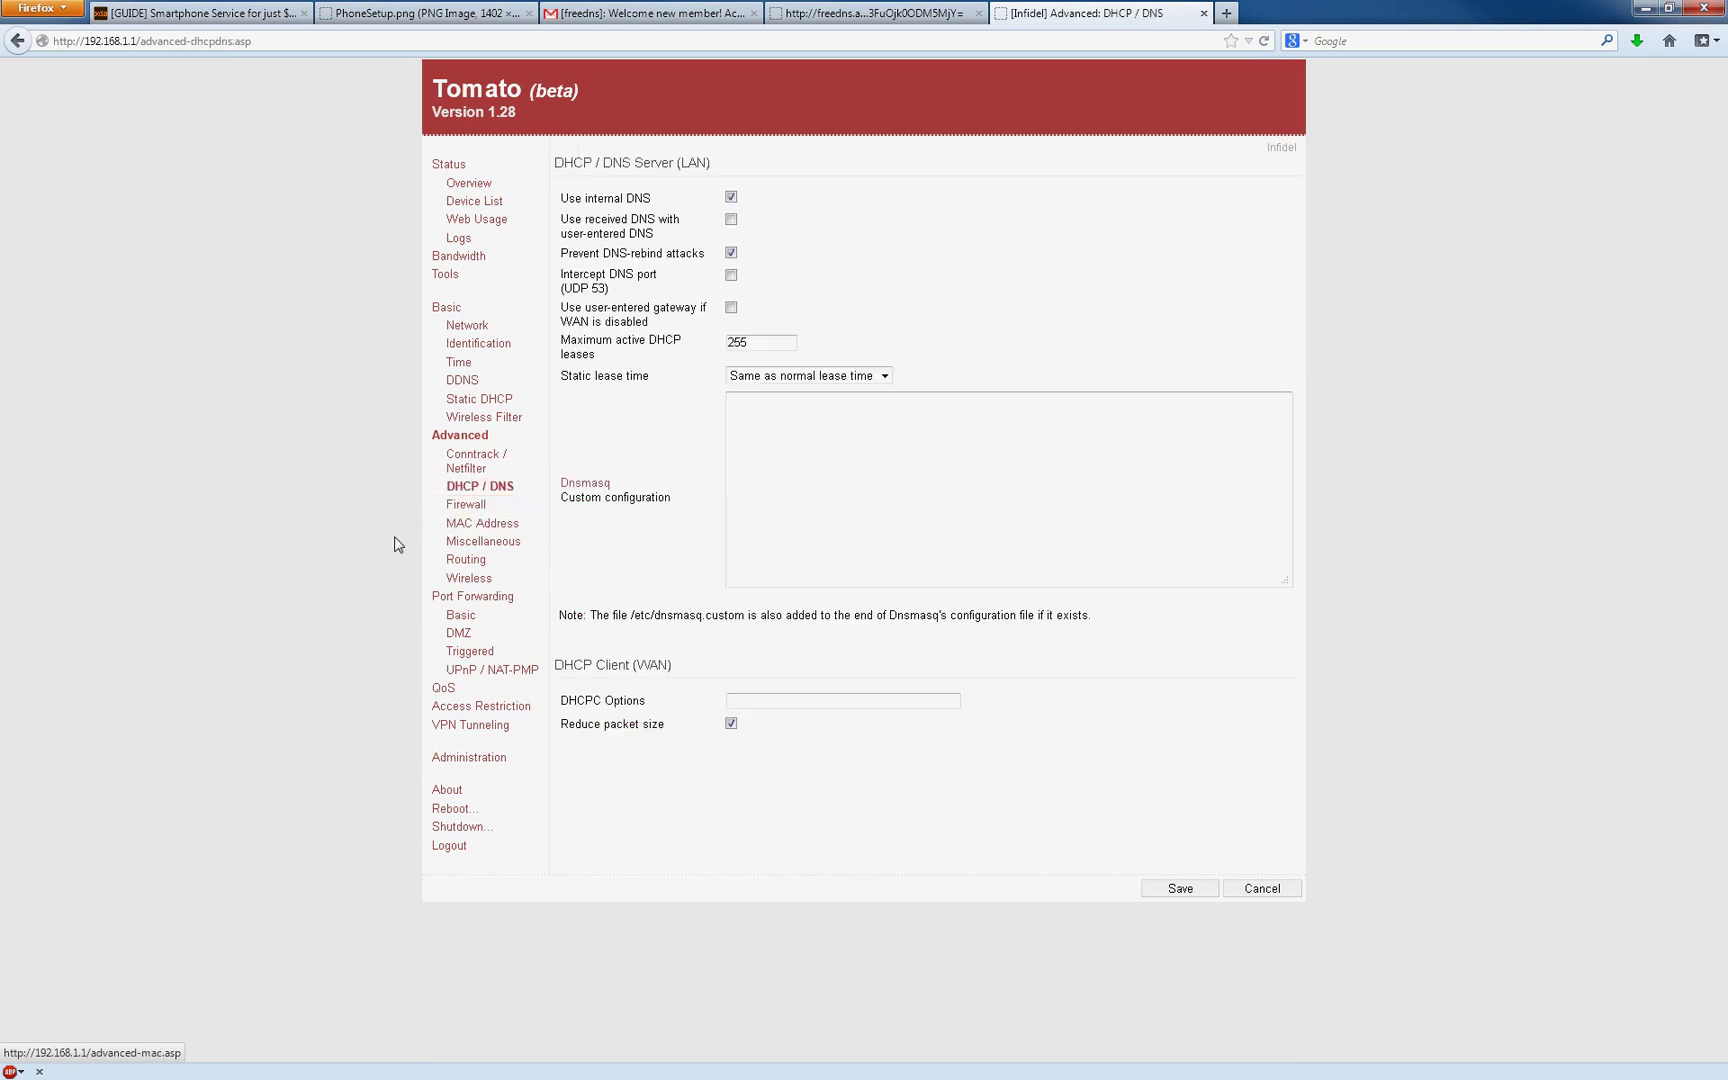
{"action": "left_click", "coordinate": [461, 615]}
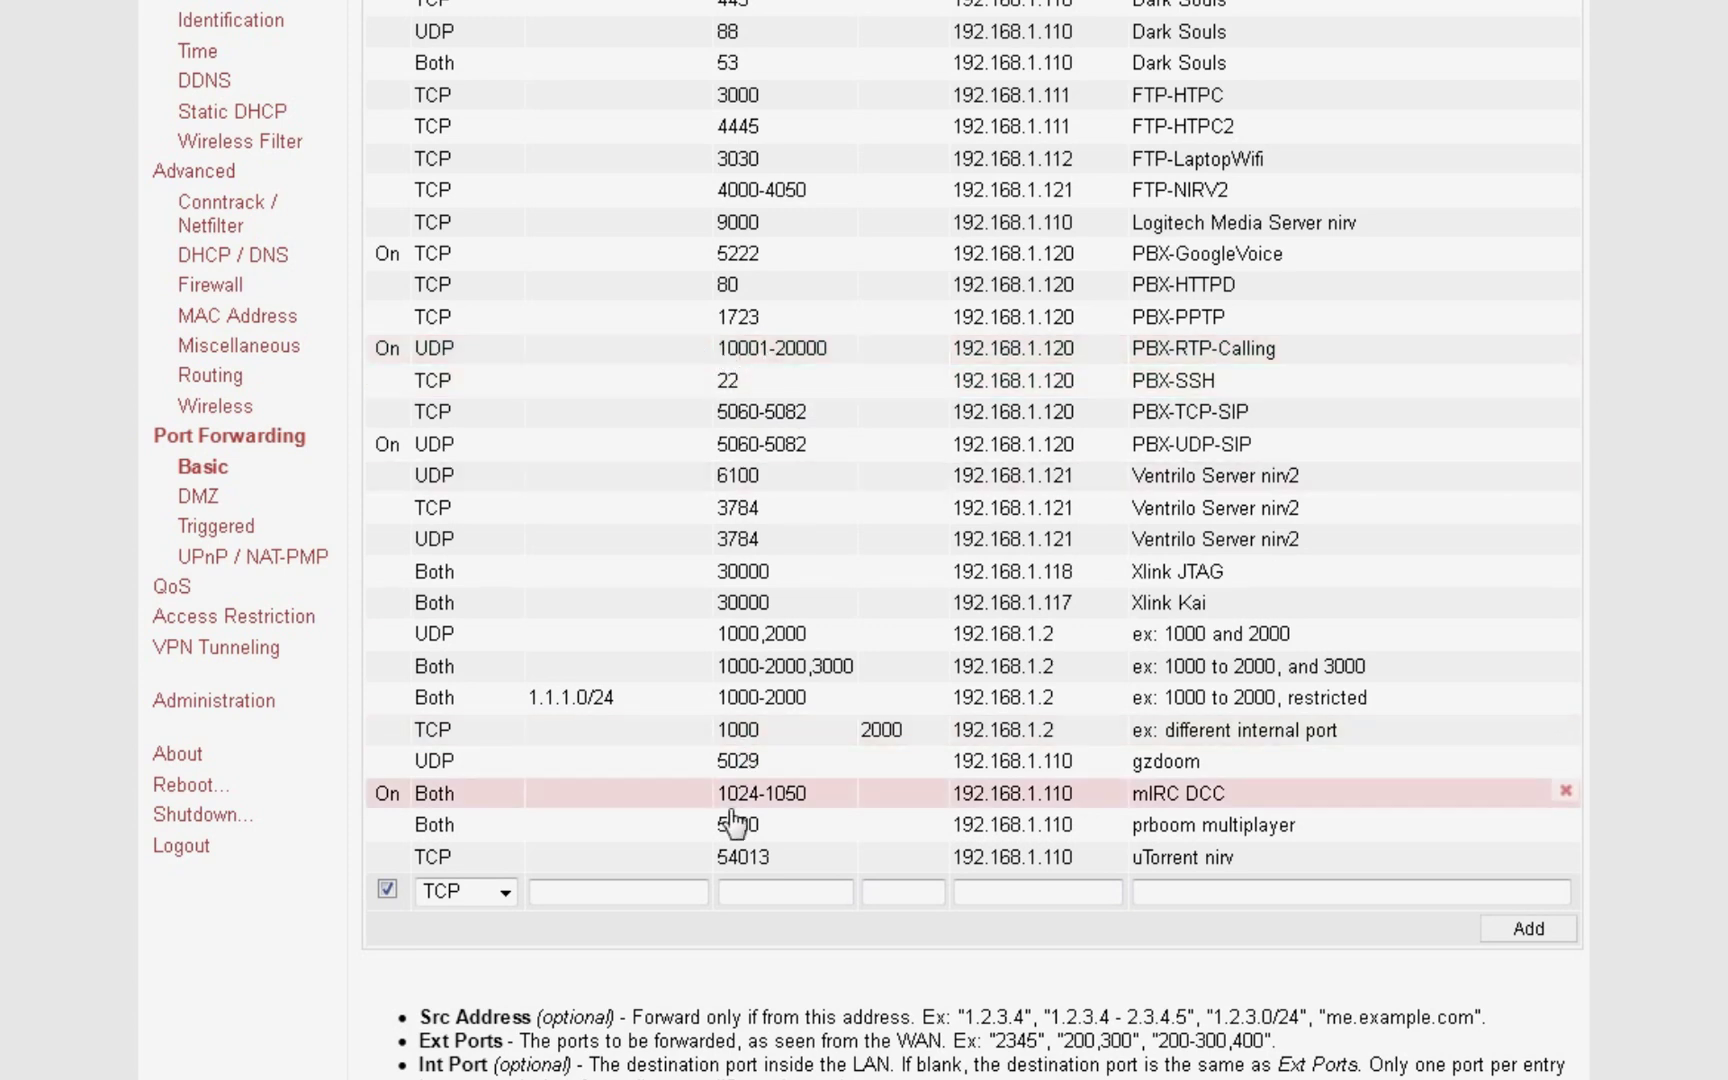
{"action": "left_click", "coordinate": [505, 891]}
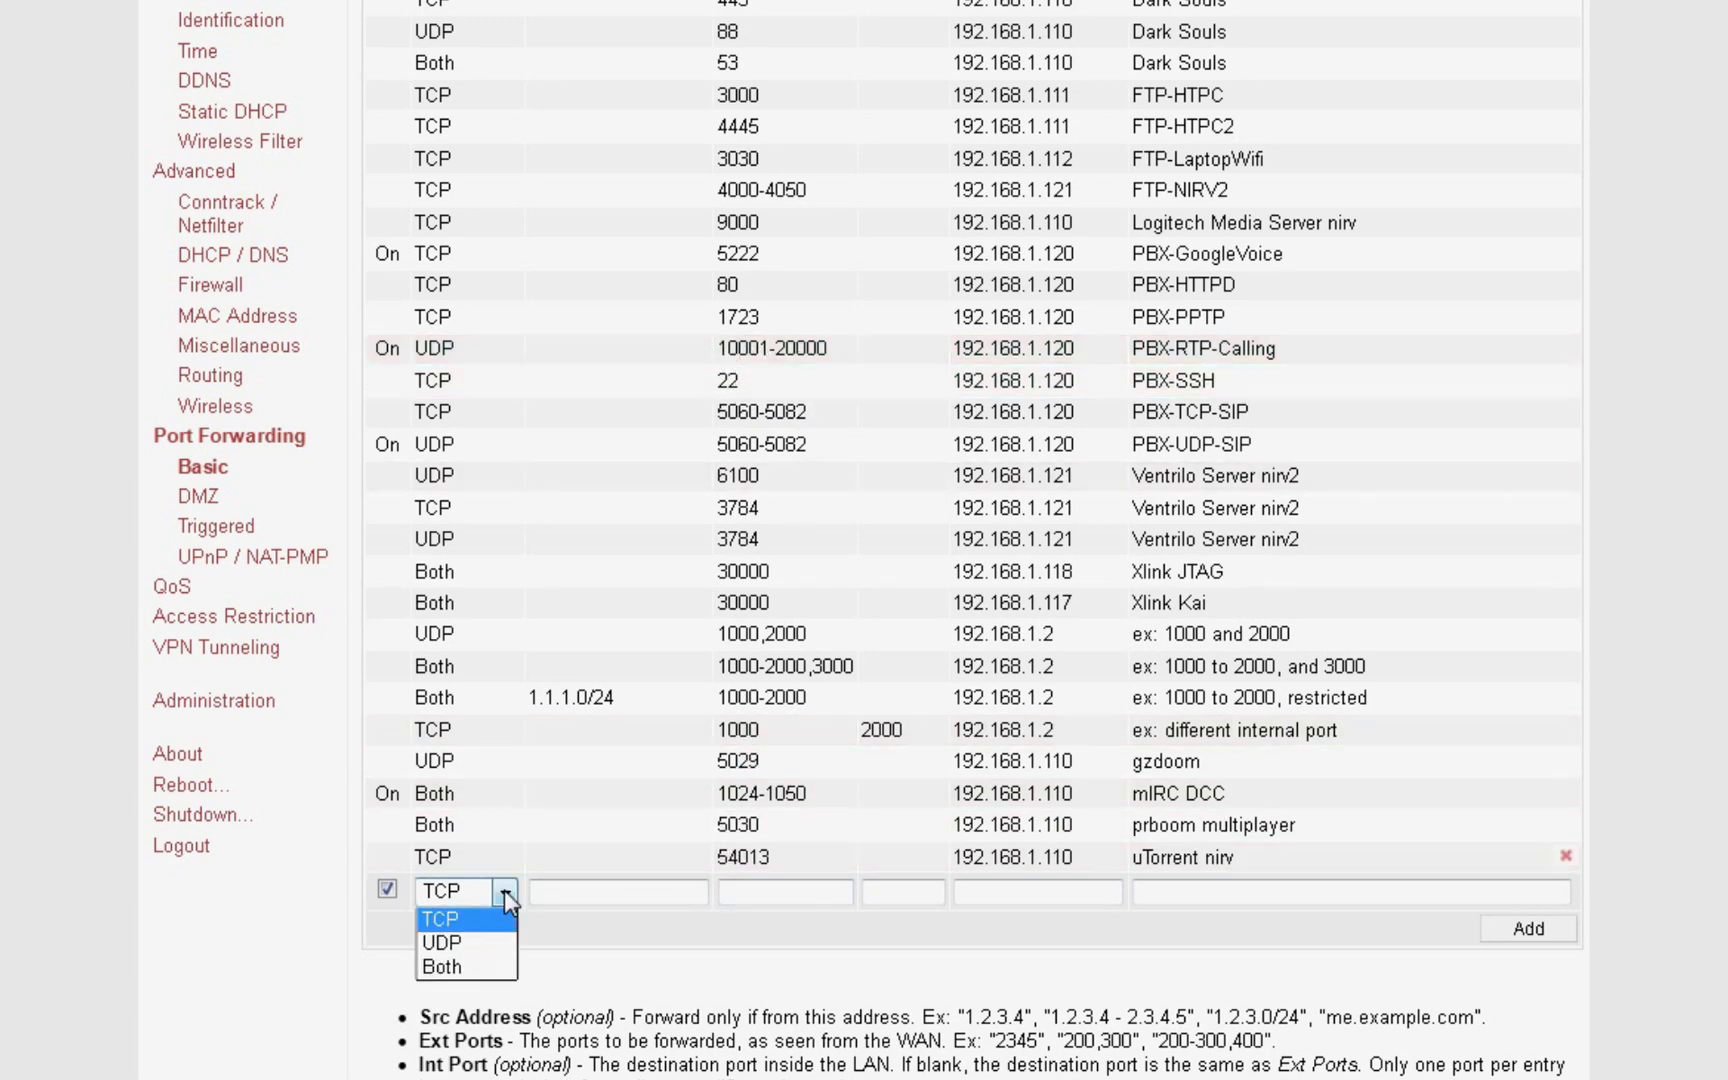
{"action": "left_click", "coordinate": [489, 943]}
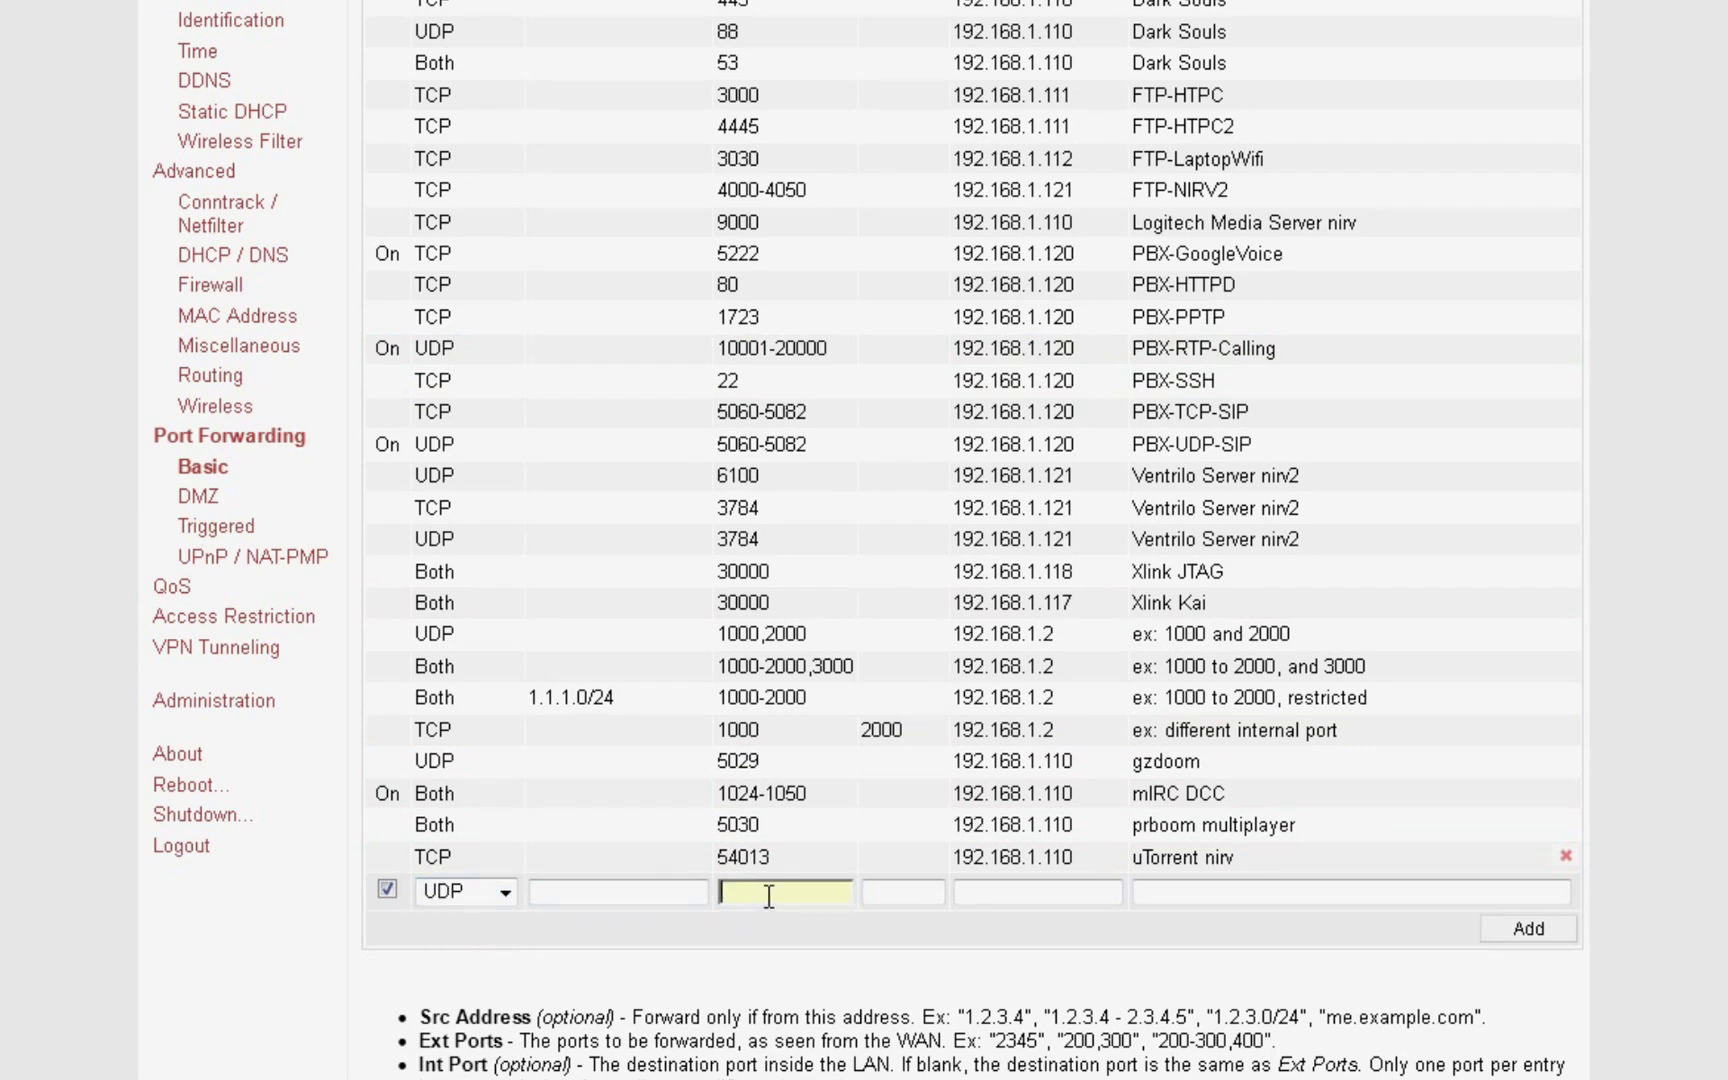
{"action": "type", "text": "10001-20000"}
{"action": "key", "text": "Tab"}
{"action": "key", "text": "Tab"}
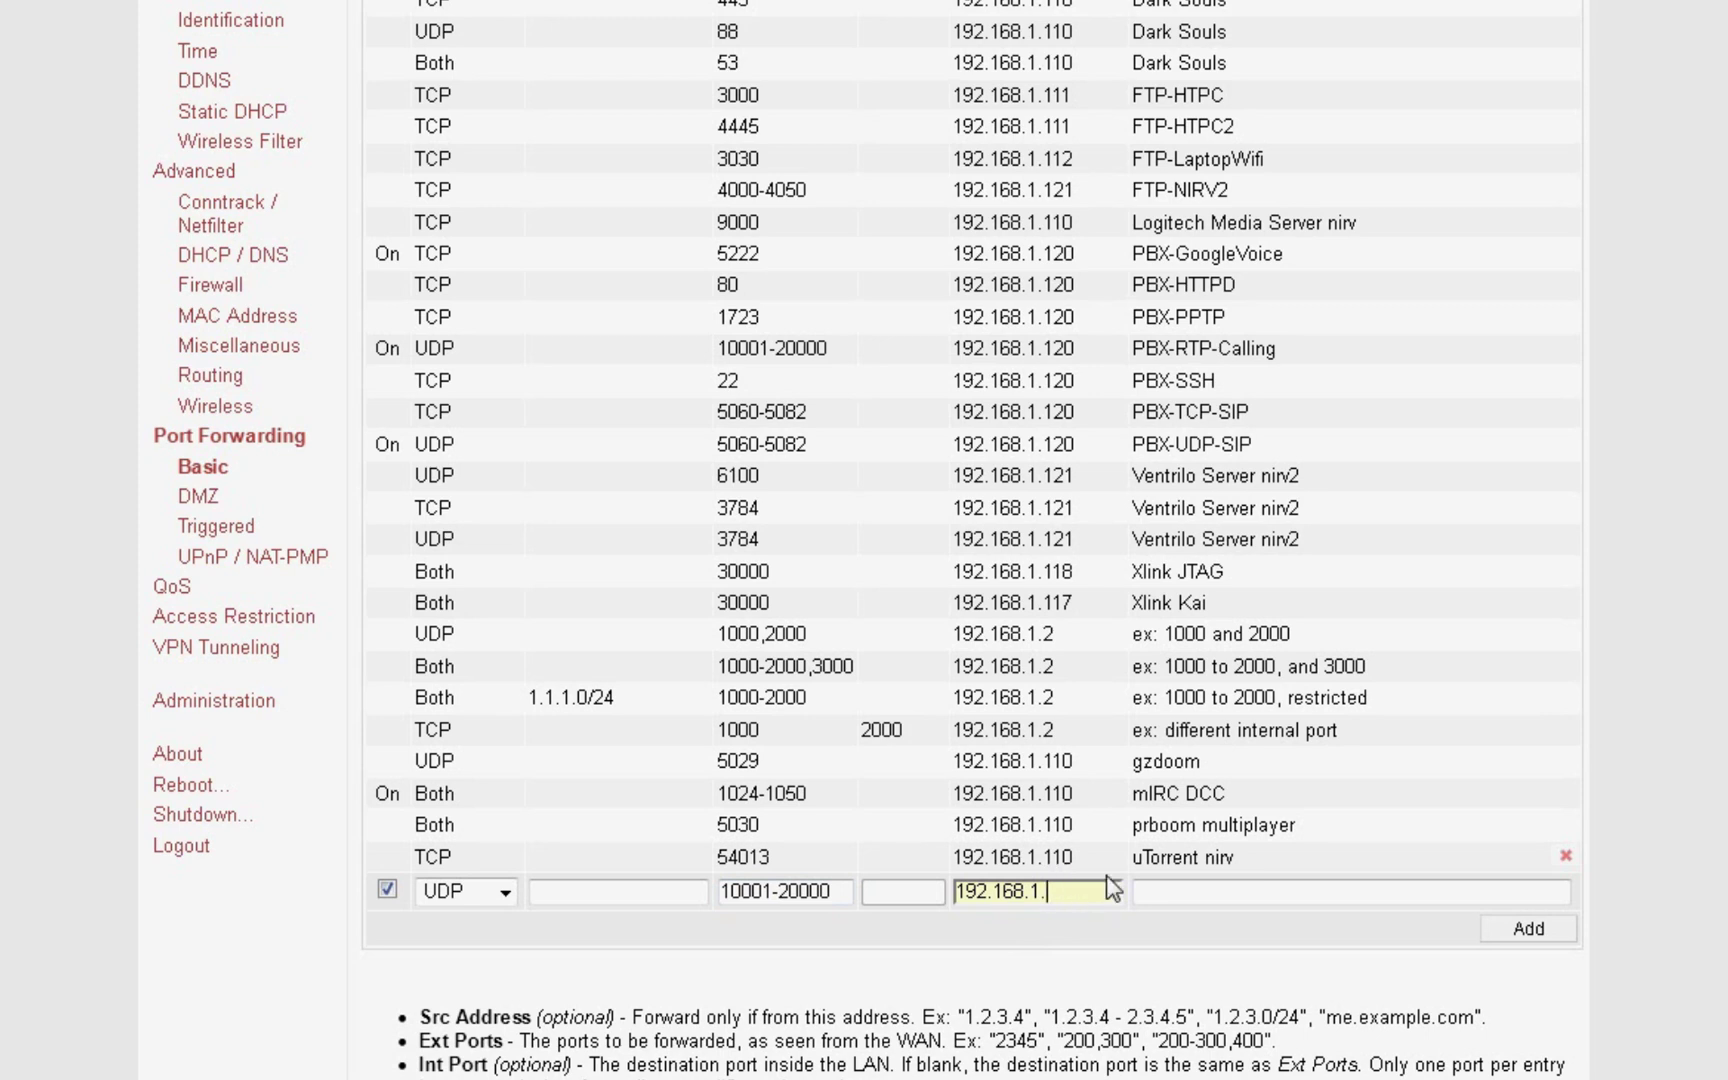
{"action": "key", "text": "Tab"}
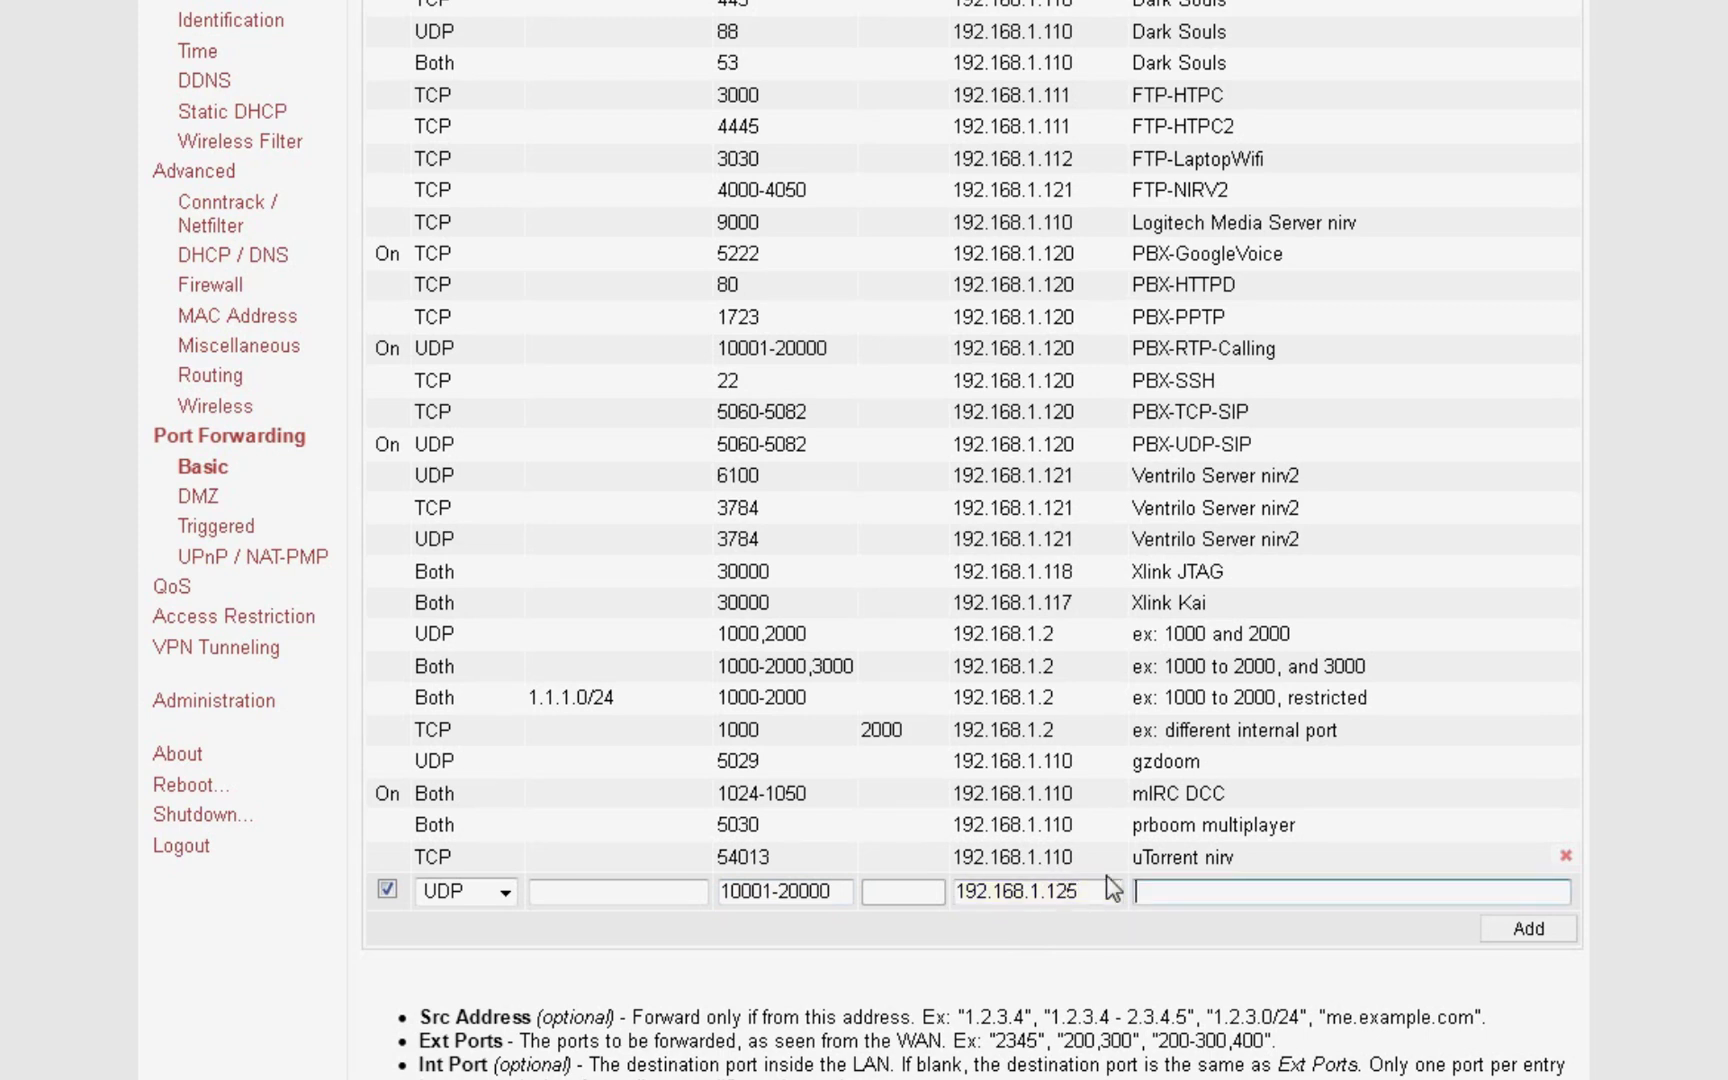
{"action": "type", "text": "PBX-RTP-Calling"}
Step: Add the PBX-RTP-Calling rule, then begin a UDP rule for external ports 5060-5082
{"action": "left_click", "coordinate": [1482, 937]}
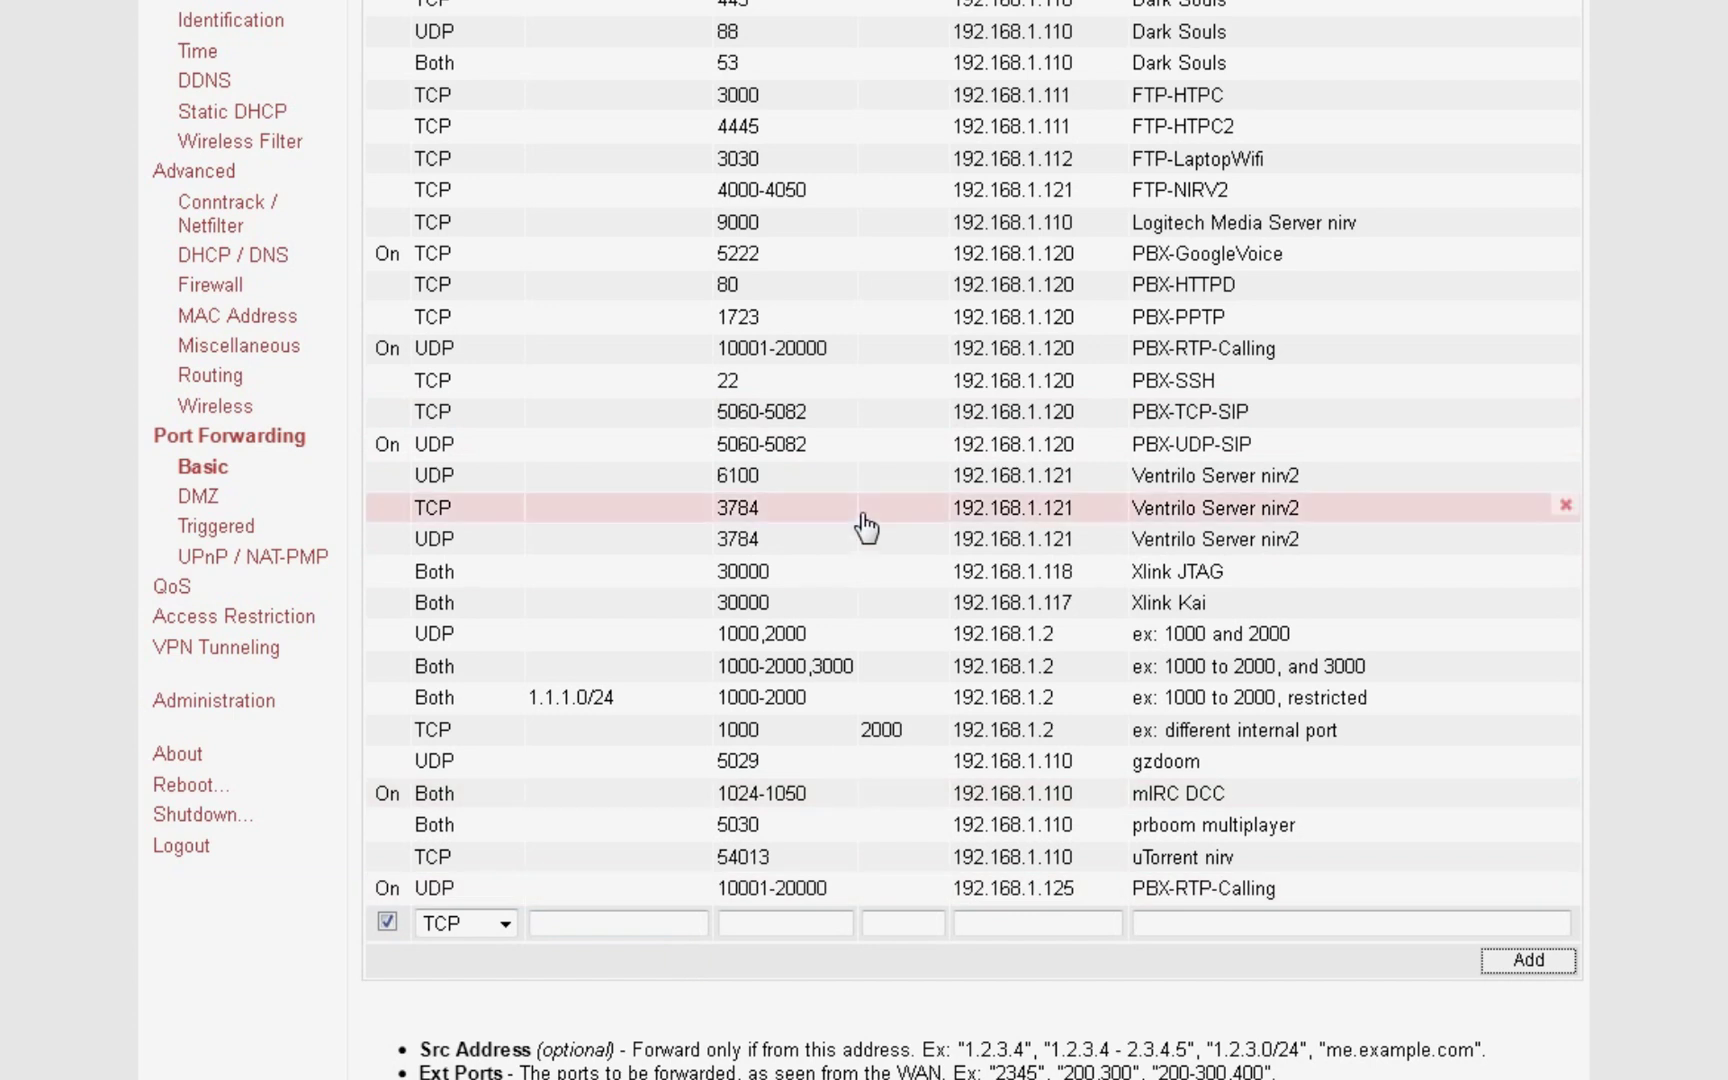
{"action": "left_click", "coordinate": [508, 925]}
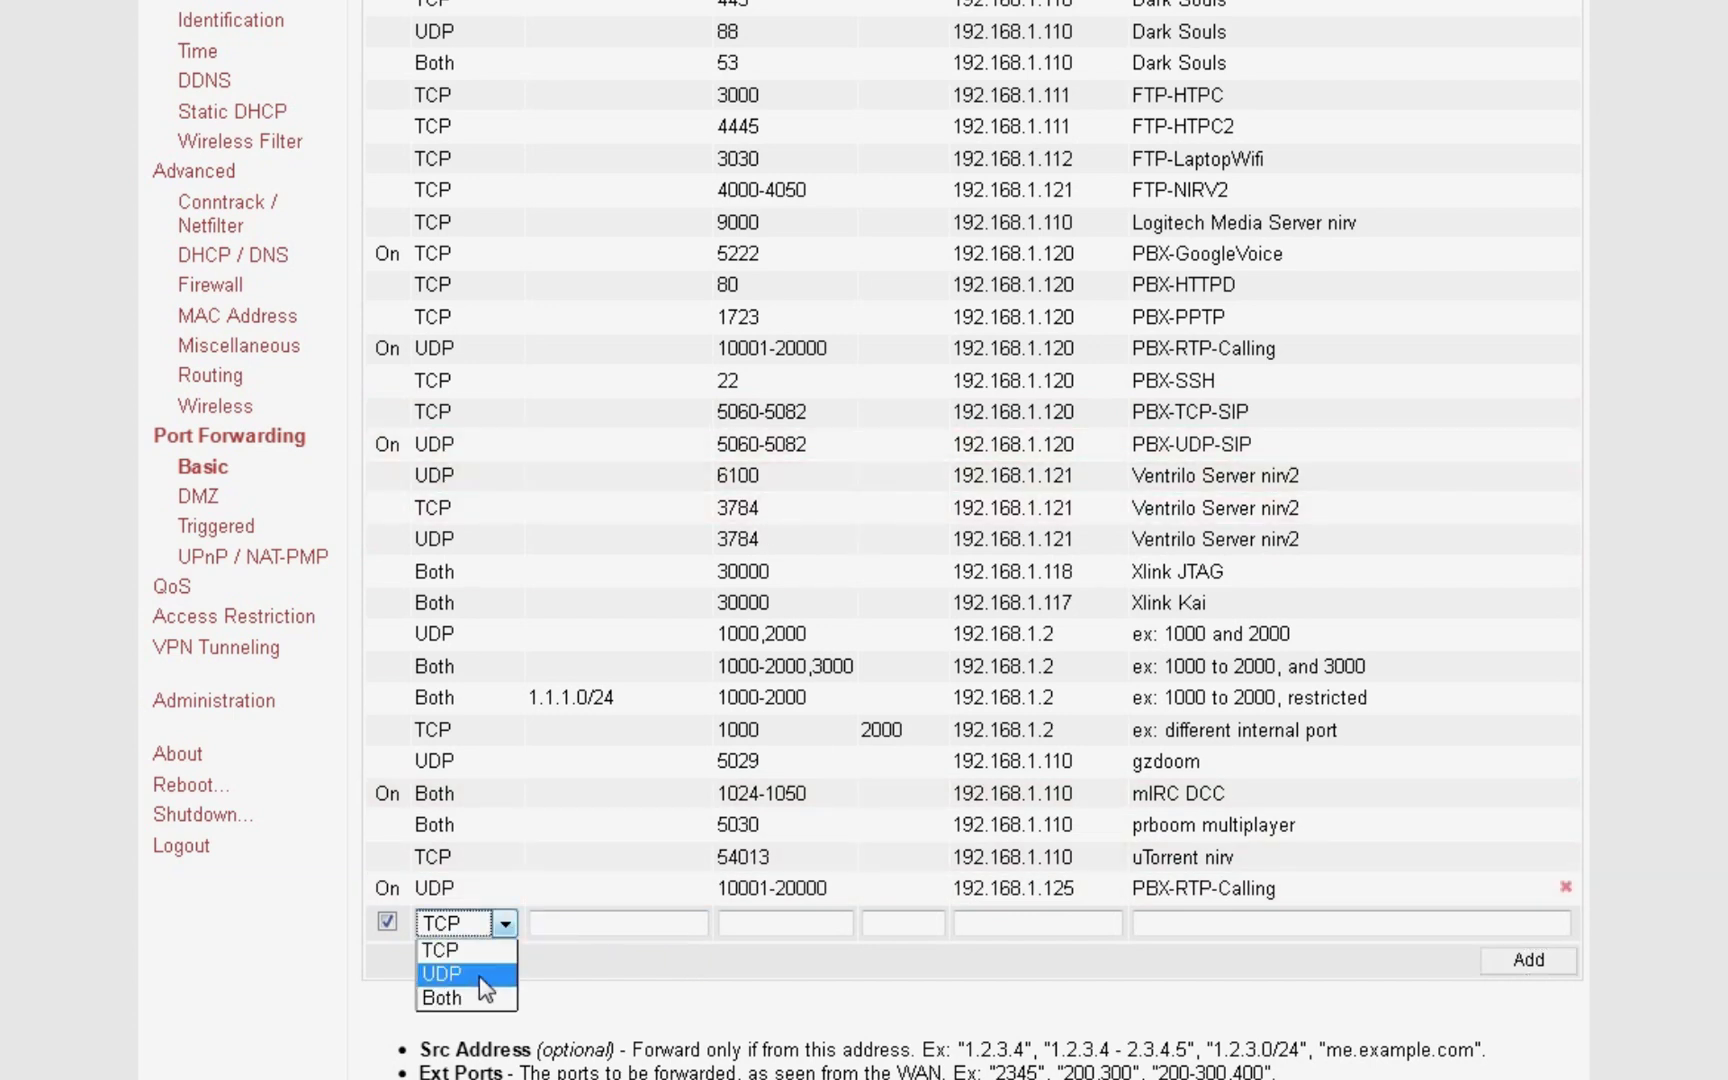
{"action": "left_click", "coordinate": [479, 974]}
{"action": "key", "text": "Tab"}
{"action": "left_click", "coordinate": [805, 923]}
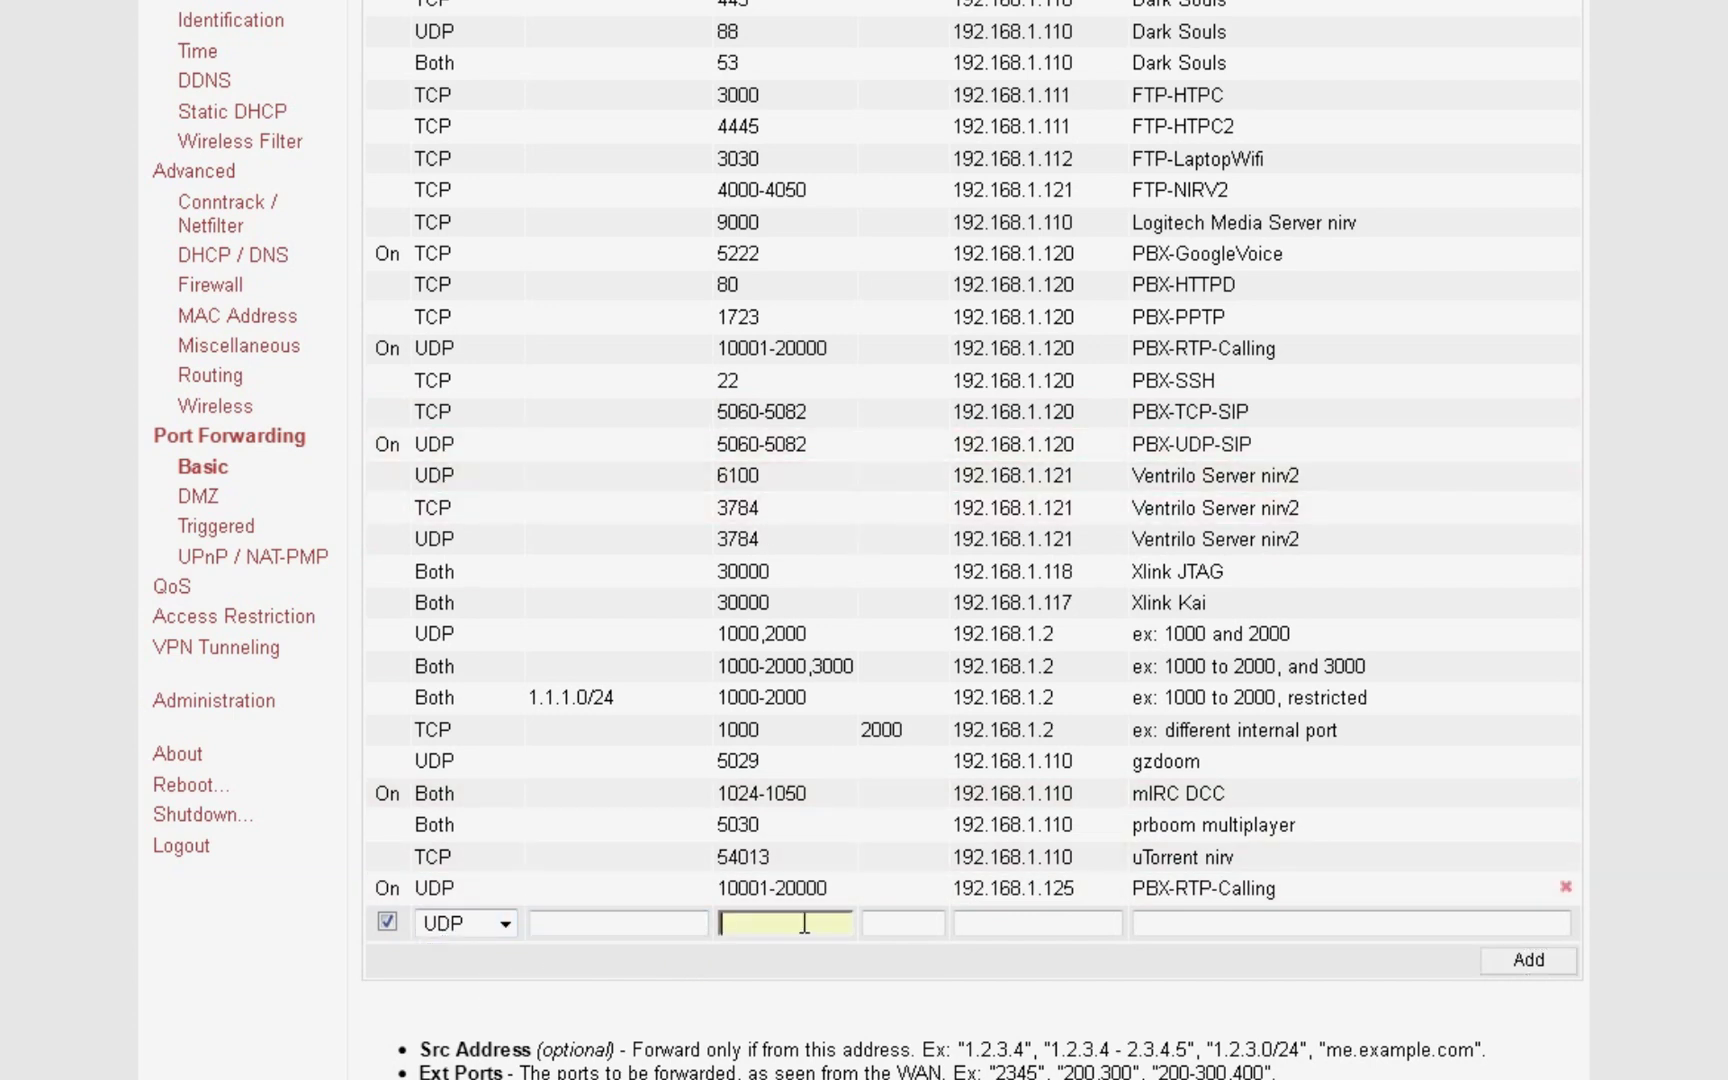
{"action": "type", "text": "5060-5082"}
{"action": "key", "text": "Tab"}
{"action": "key", "text": "Tab"}
Step: Point the new rule at 192.168.1.125, name it PBX-UDP-SIP, and add it
{"action": "key", "text": "End"}
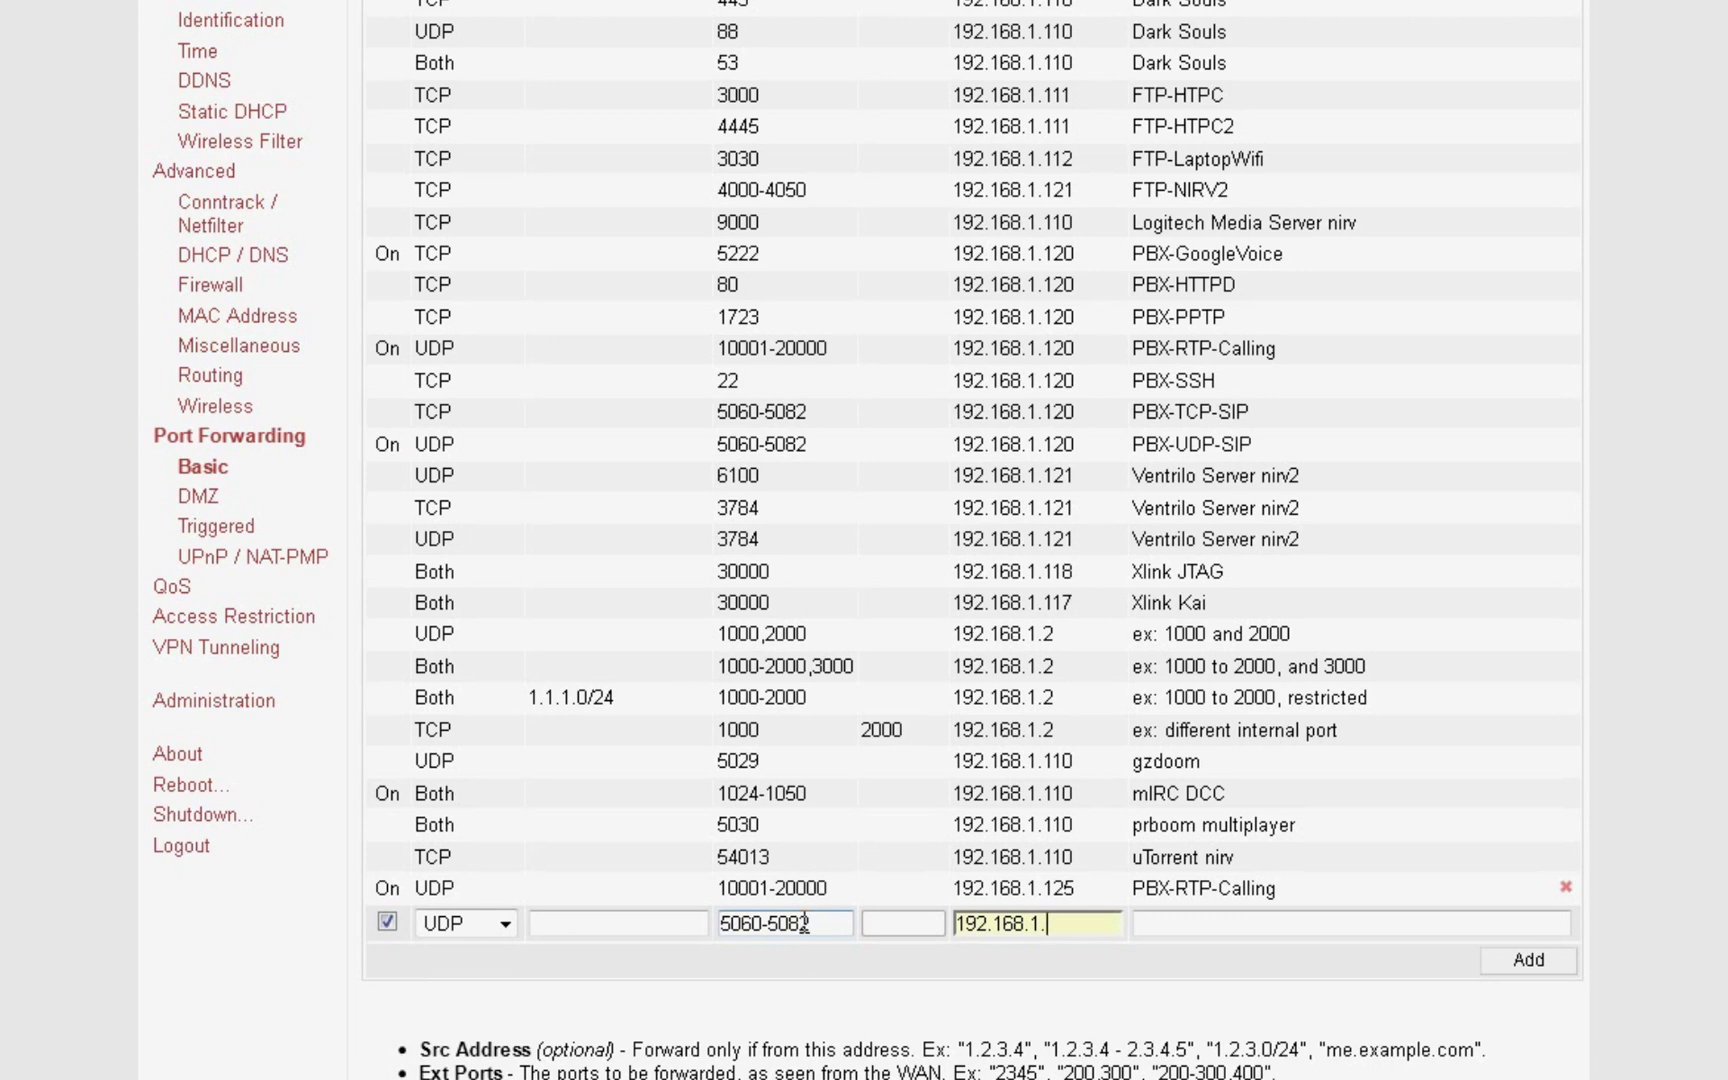
{"action": "type", "text": "125"}
{"action": "key", "text": "Tab"}
{"action": "type", "text": "PBX-"}
{"action": "key", "text": "BackSpace"}
{"action": "key", "text": "BackSpace"}
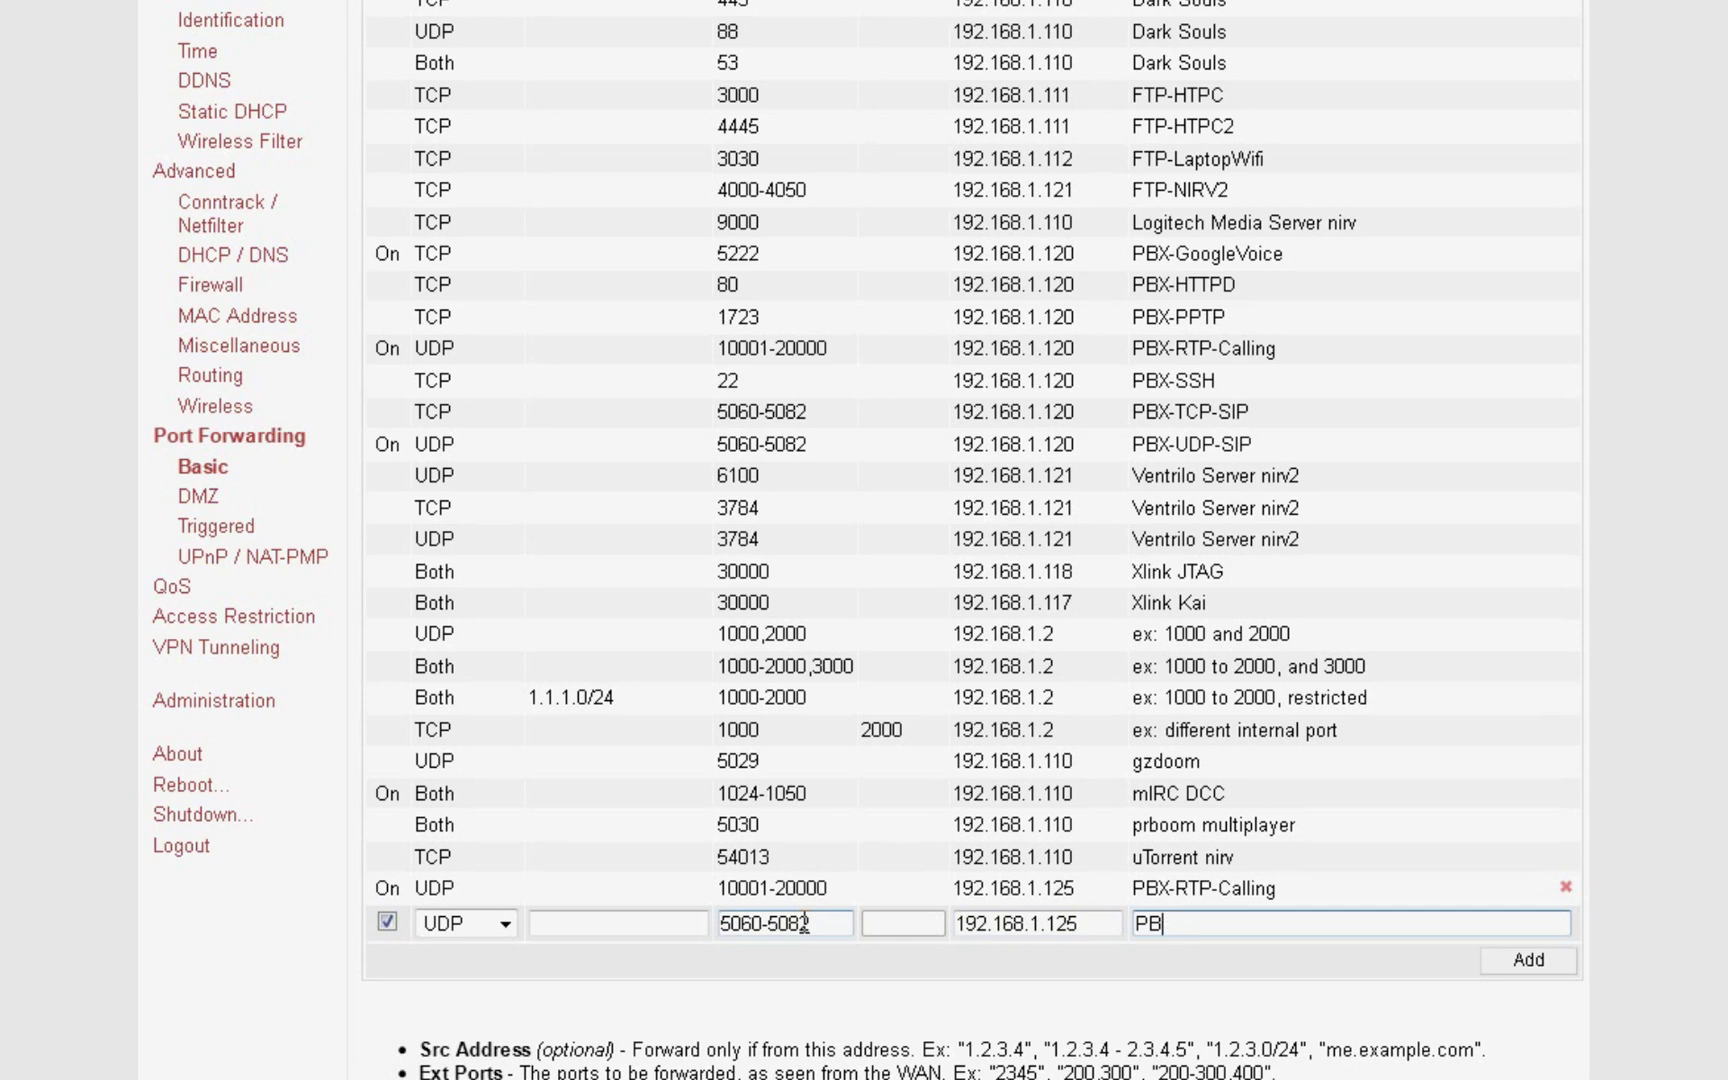
{"action": "type", "text": "X-UDP-SIP"}
{"action": "left_click", "coordinate": [1528, 960]}
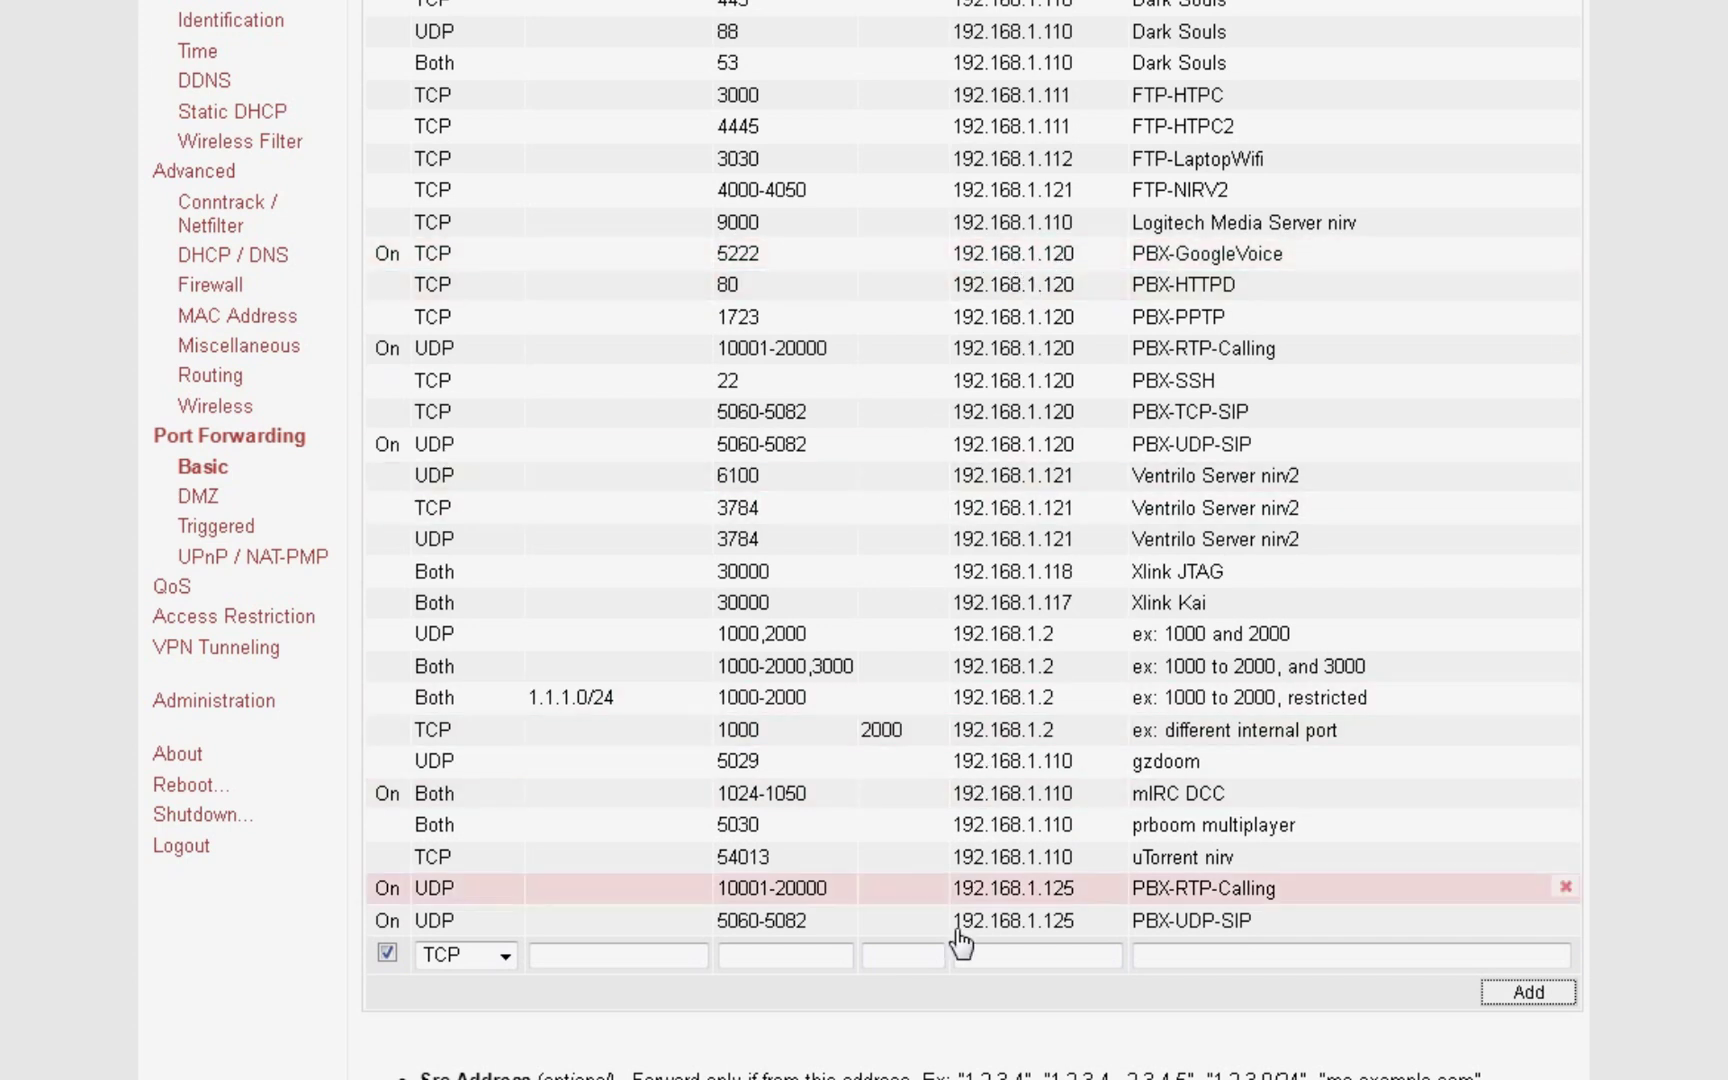
Step: Disable the old PBX-GoogleVoice forwarding rule
{"action": "left_click", "coordinate": [600, 956]}
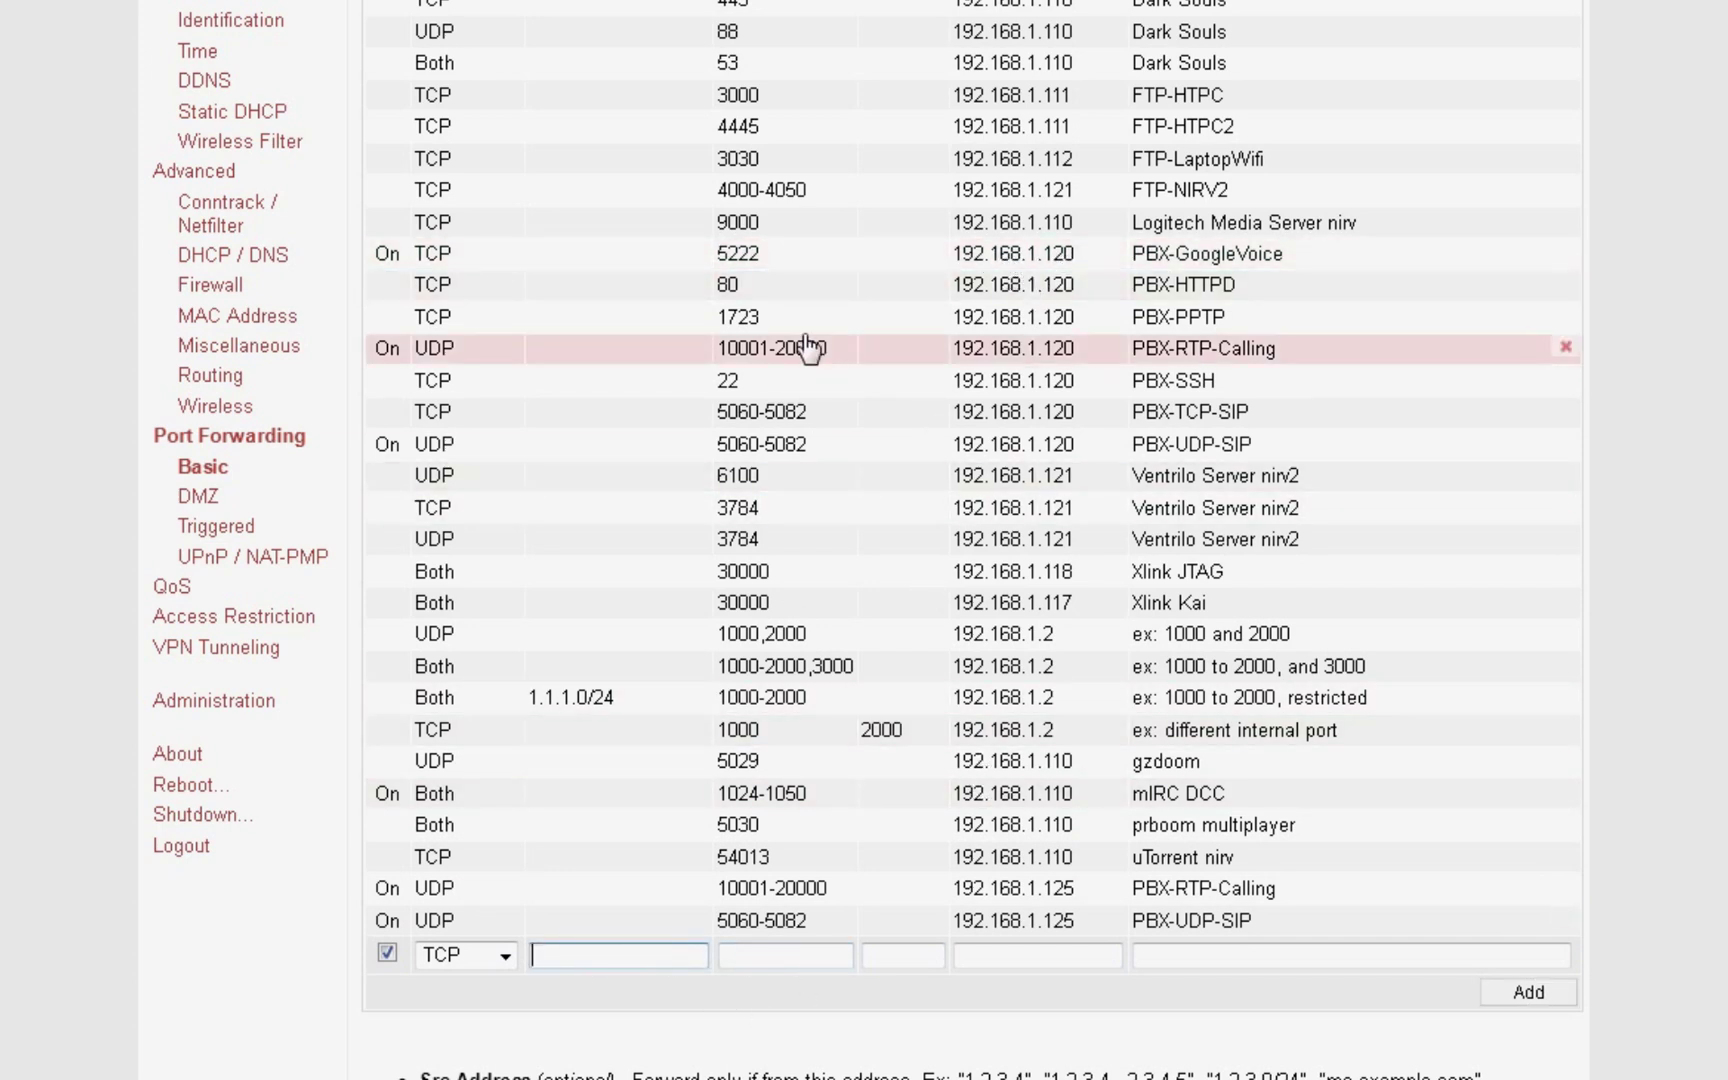
{"action": "left_click", "coordinate": [812, 257]}
{"action": "left_click", "coordinate": [387, 254]}
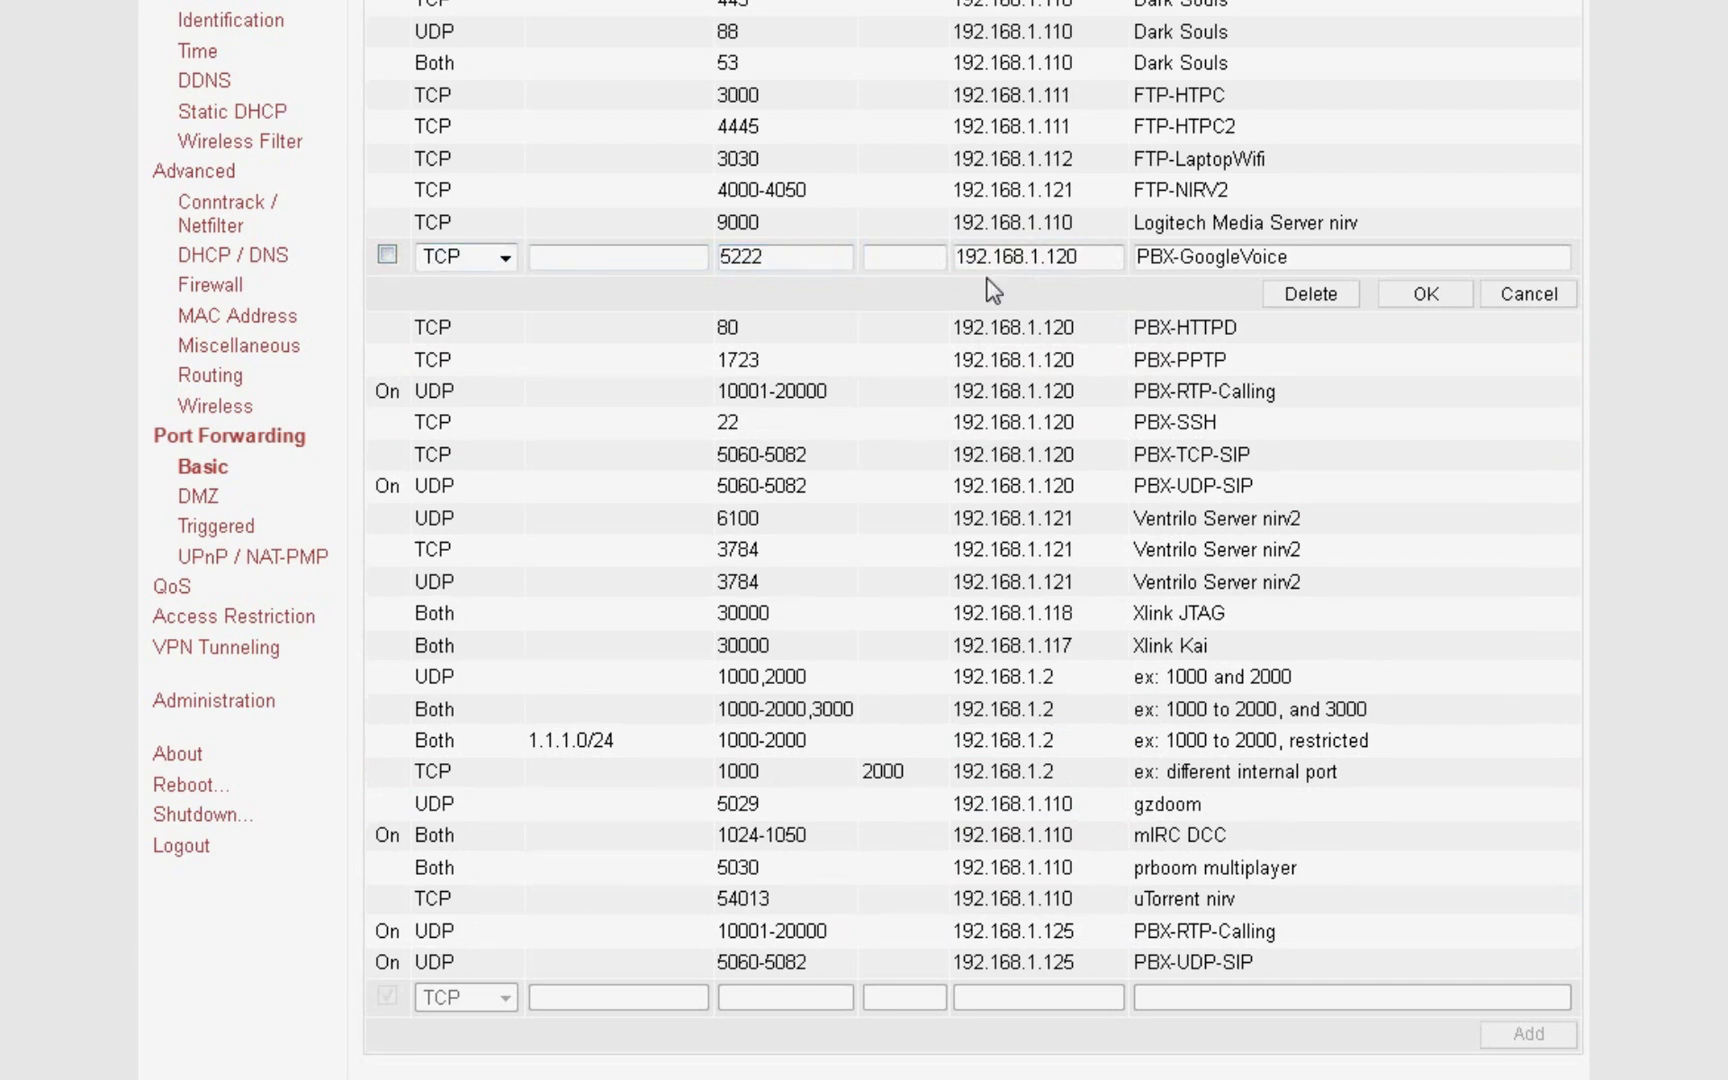
{"action": "left_click", "coordinate": [1415, 293]}
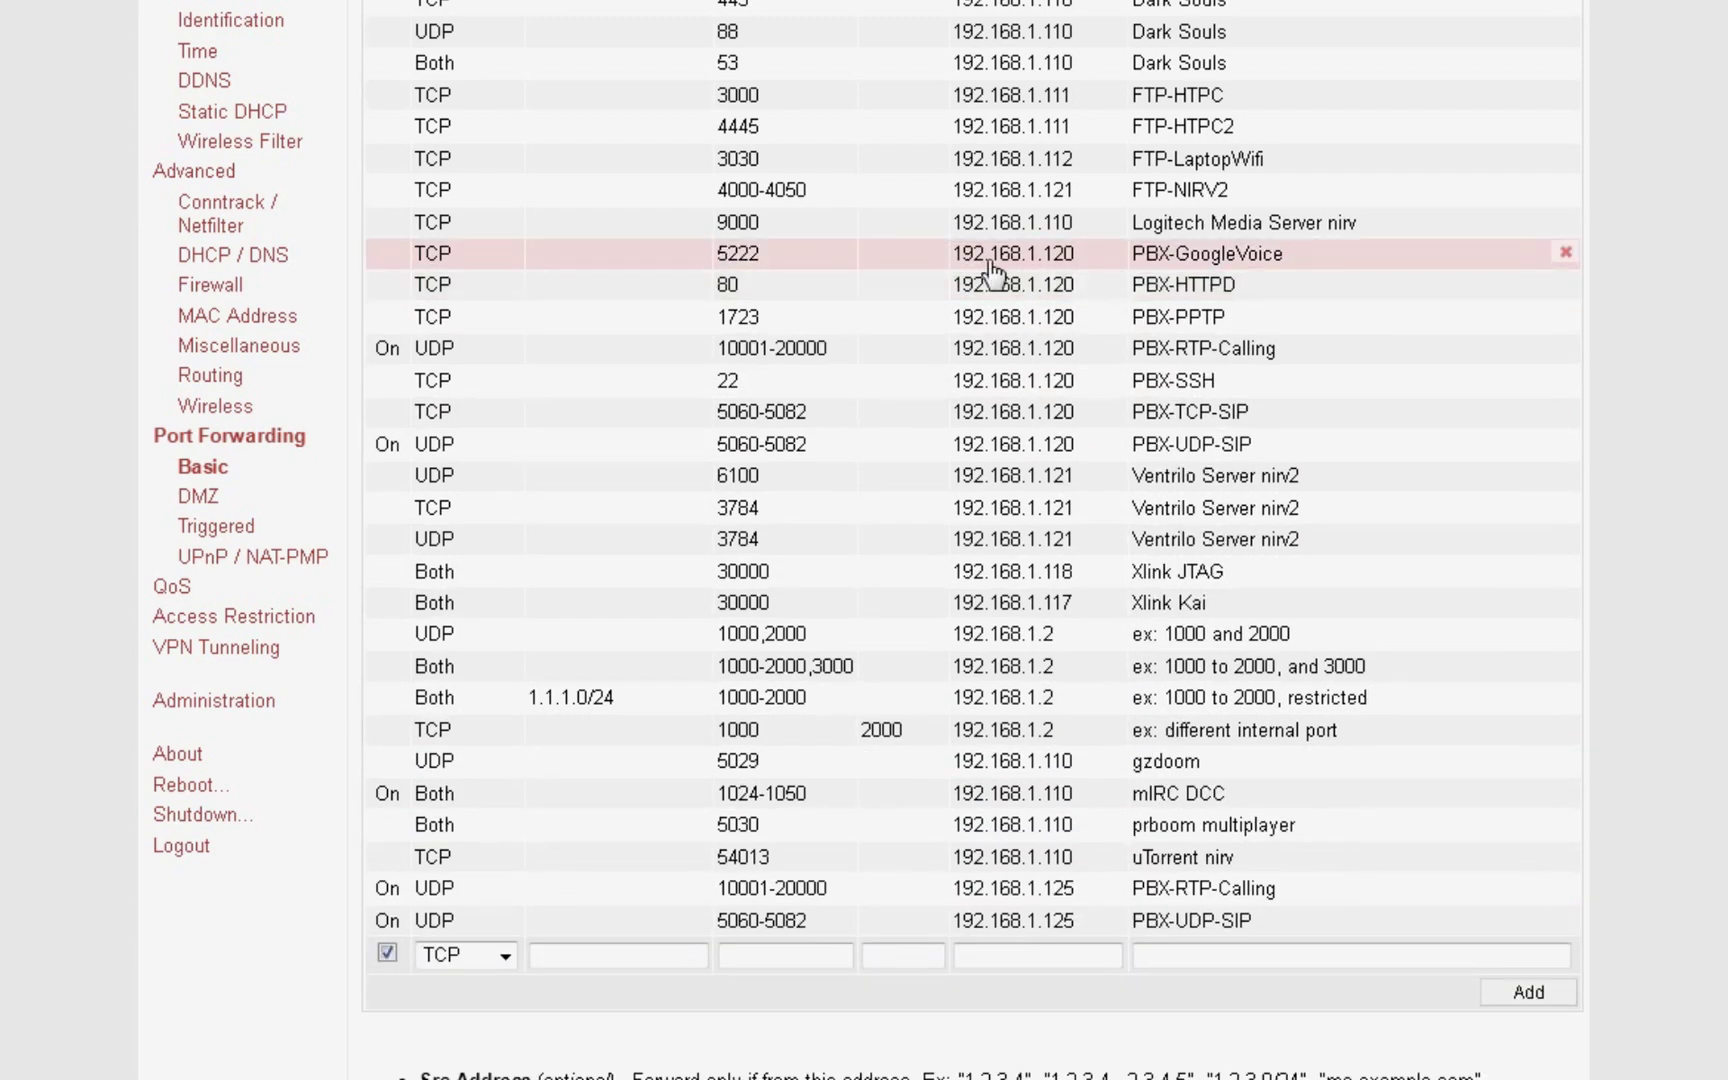
Step: Add a rule forwarding port 5222 to 192.168.1.125 named PBX-GV
{"action": "left_click", "coordinate": [588, 960]}
{"action": "left_click", "coordinate": [790, 957]}
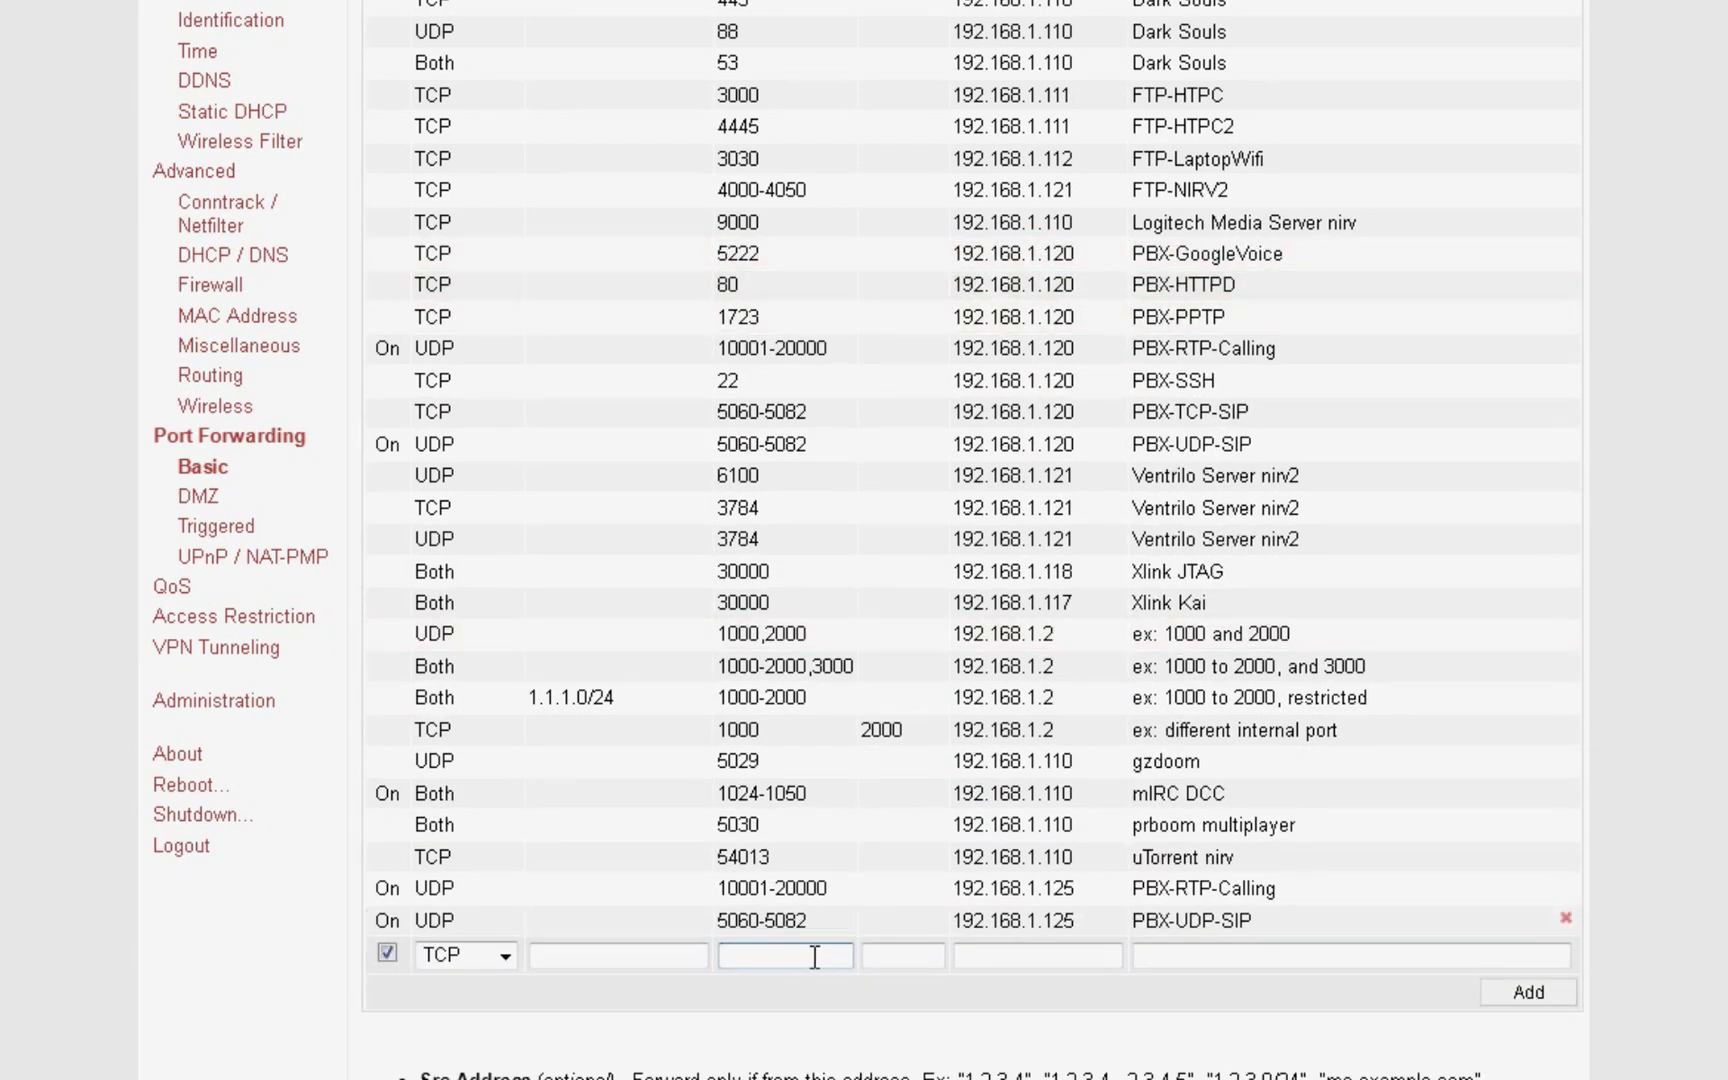
{"action": "type", "text": "5222"}
{"action": "key", "text": "Tab"}
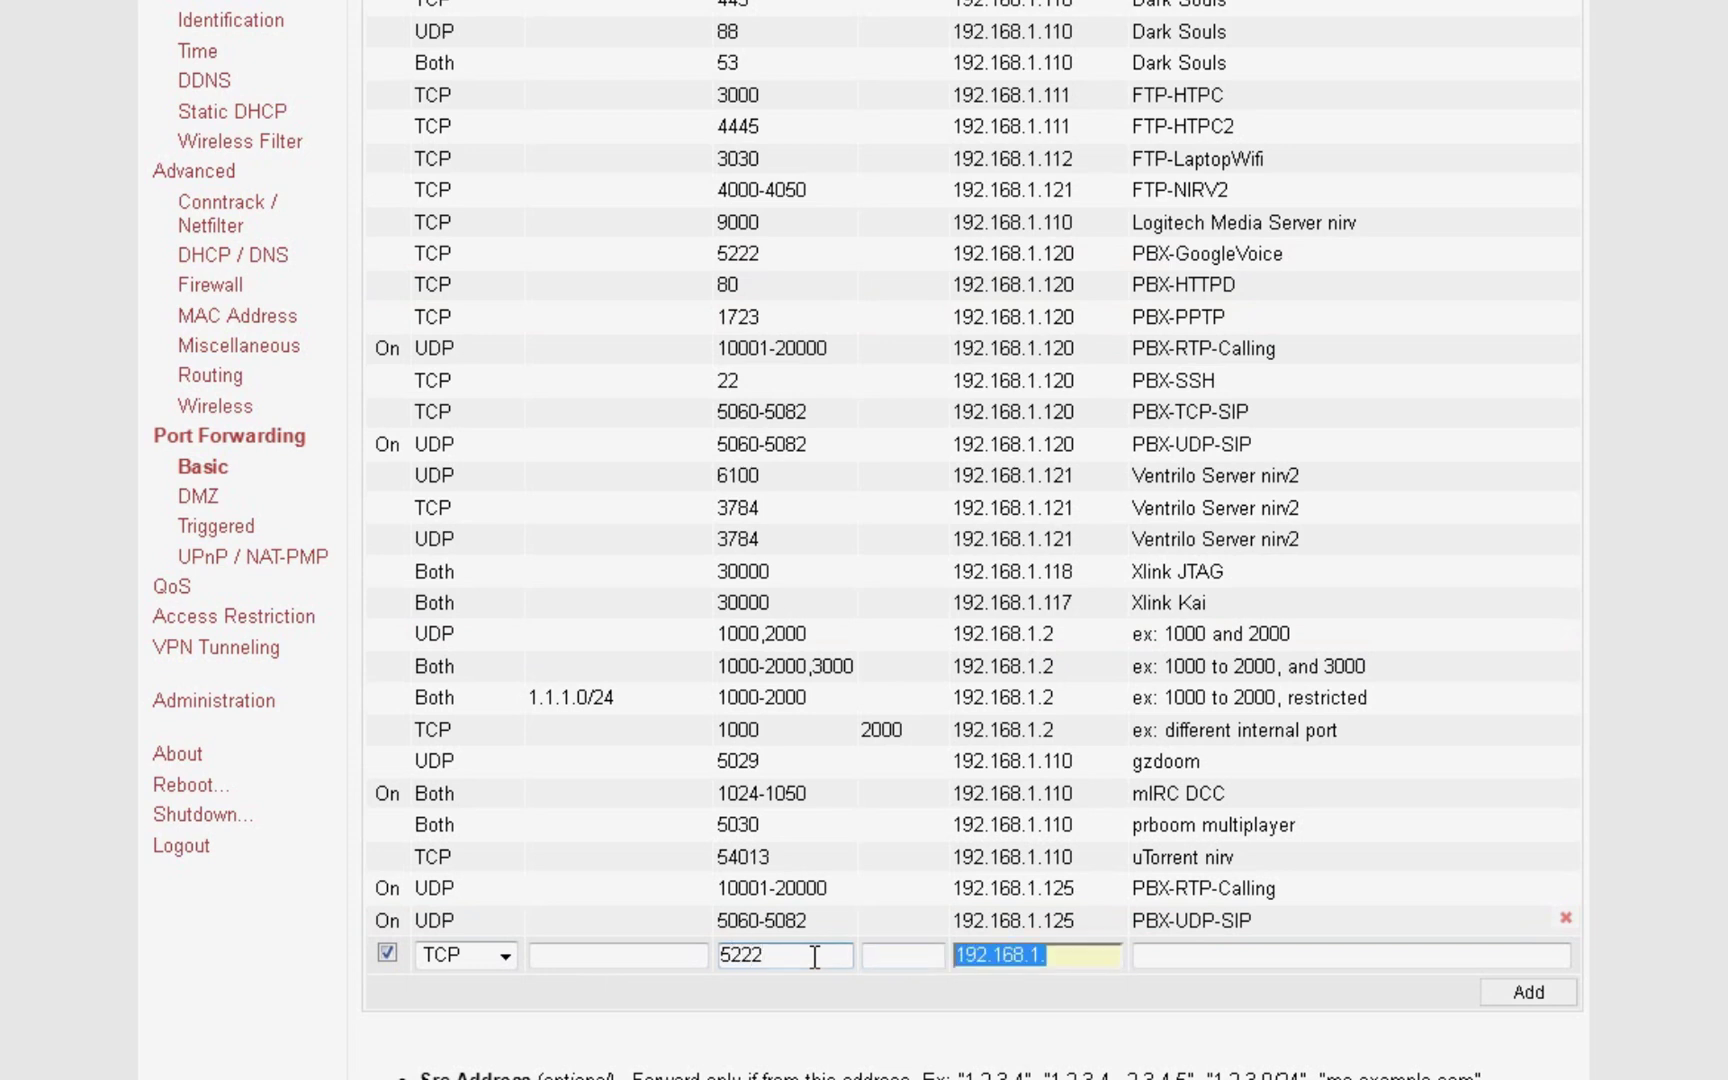
{"action": "key", "text": "End"}
{"action": "type", "text": "125"}
{"action": "key", "text": "Tab"}
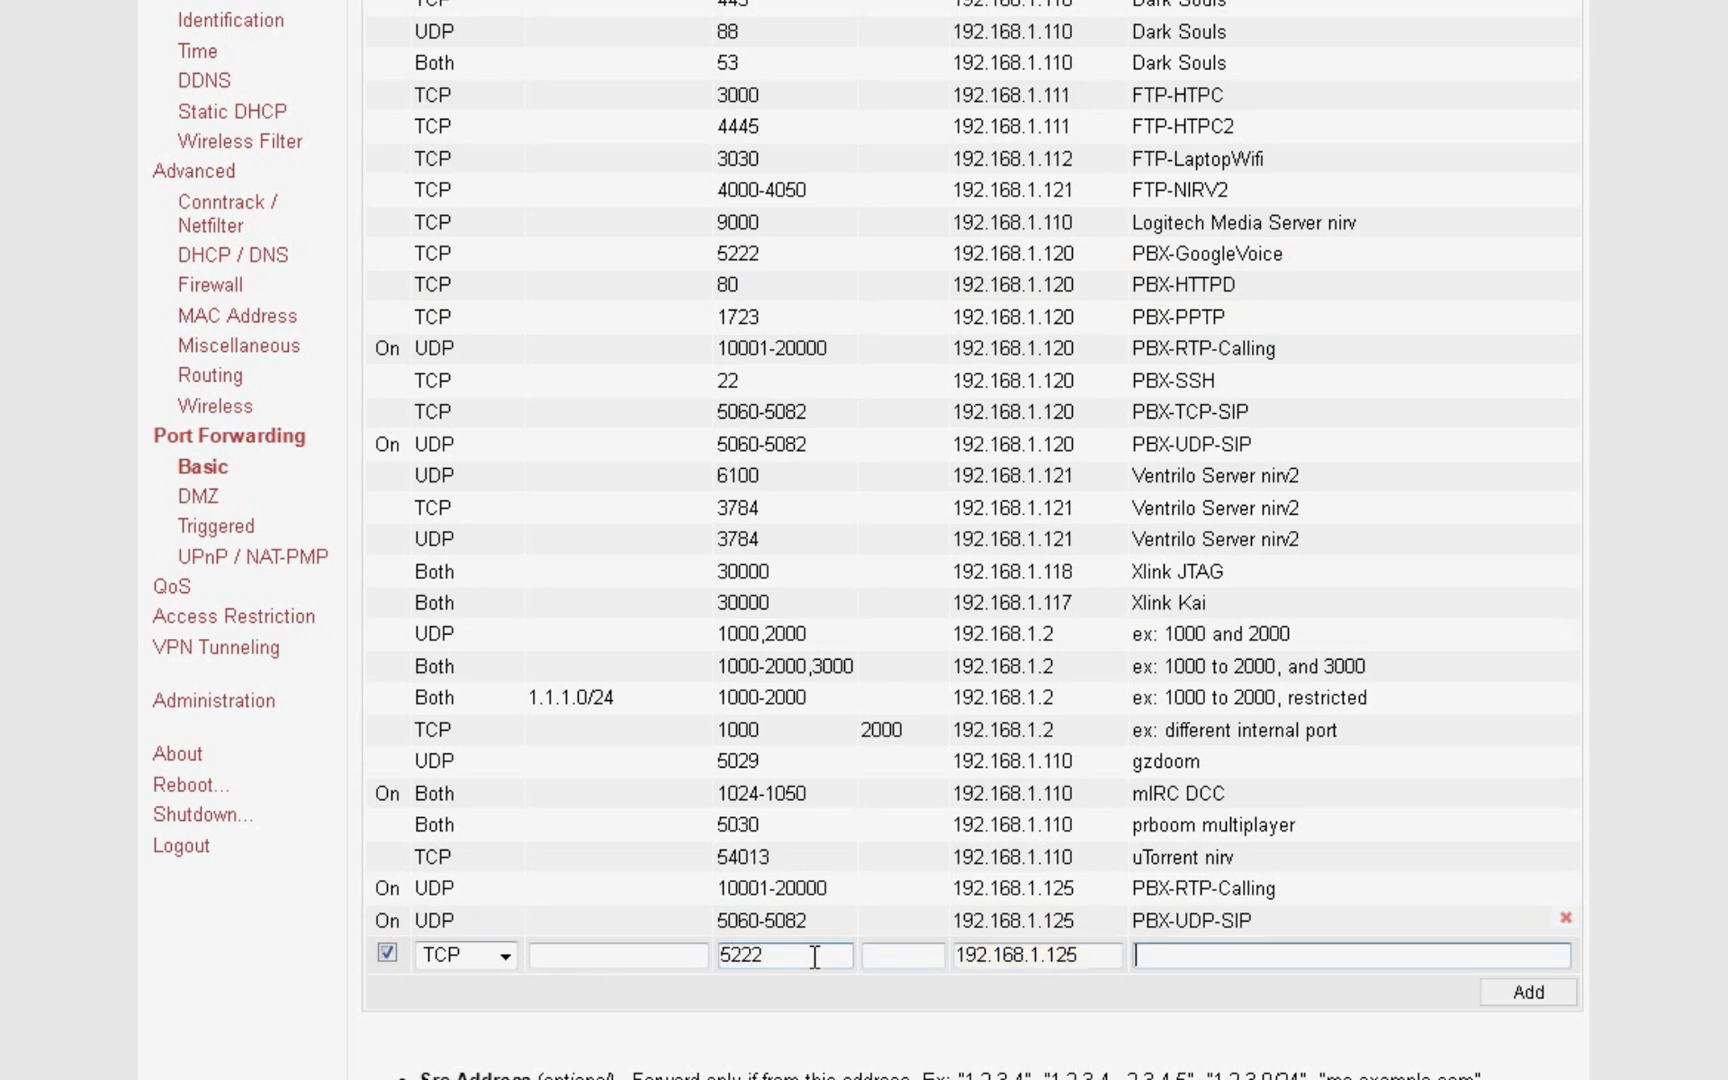
{"action": "type", "text": "PBX-GV"}
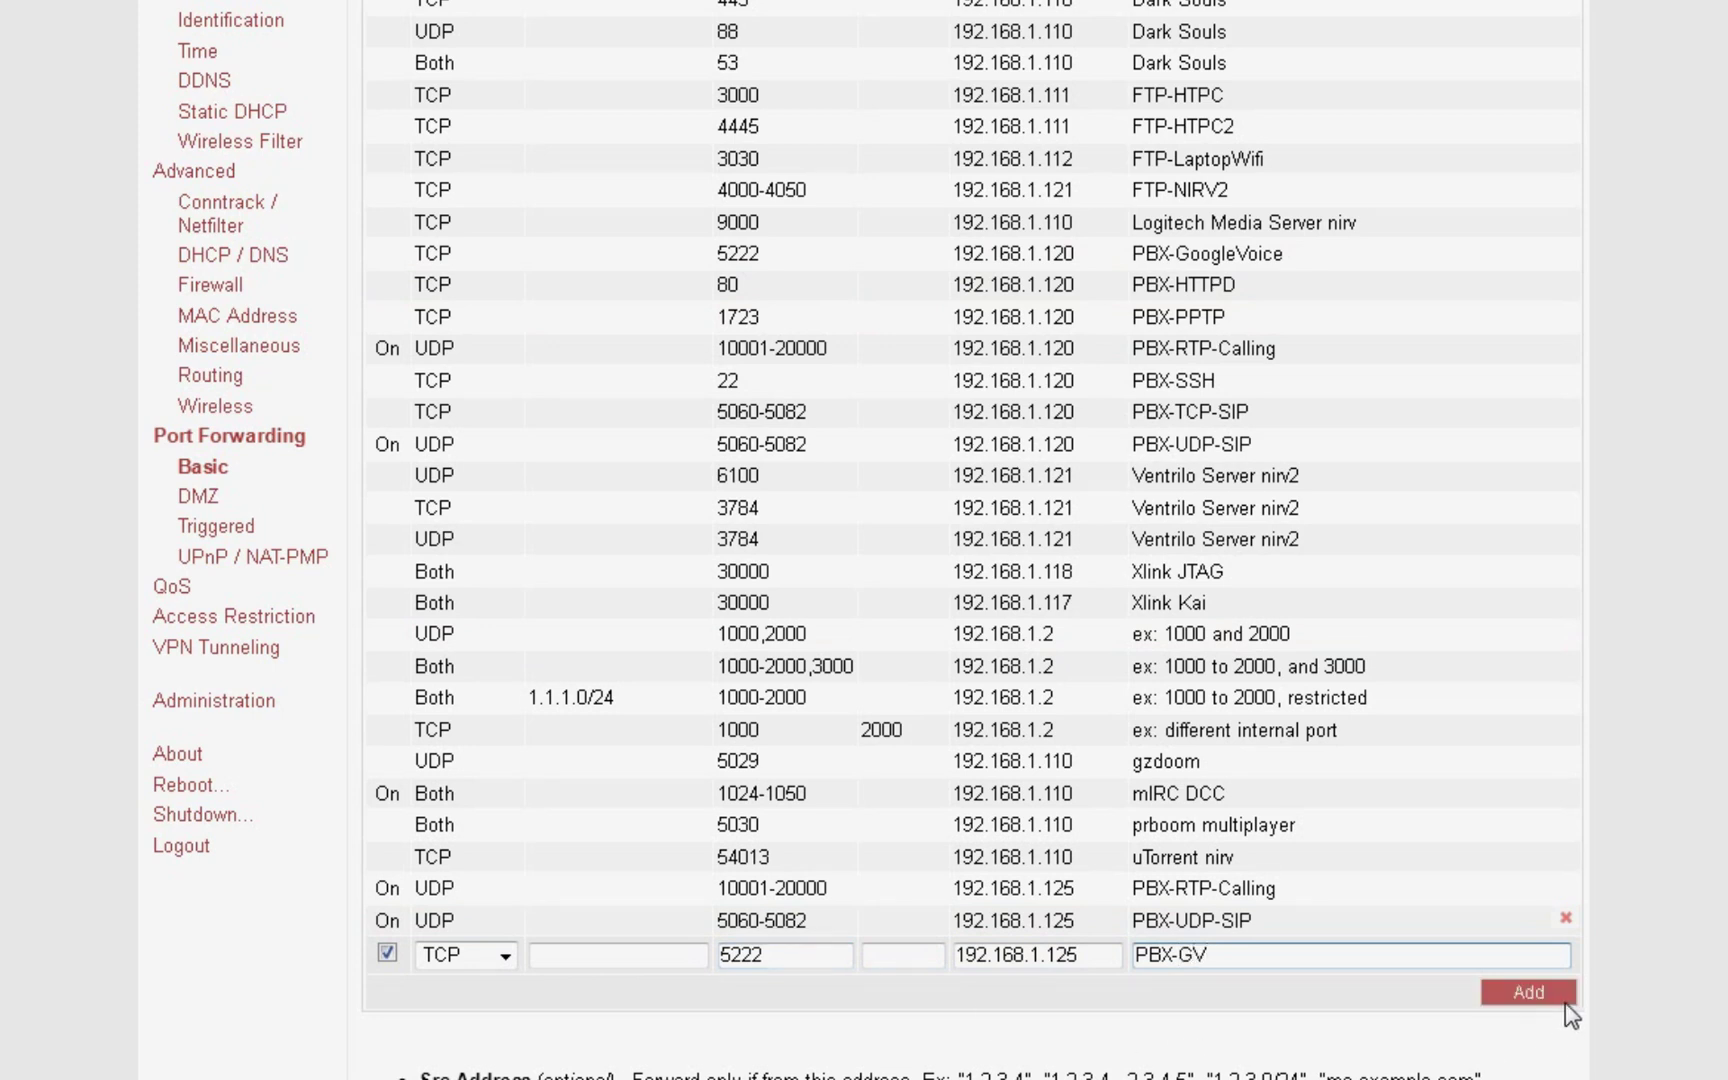
{"action": "left_click", "coordinate": [1560, 994]}
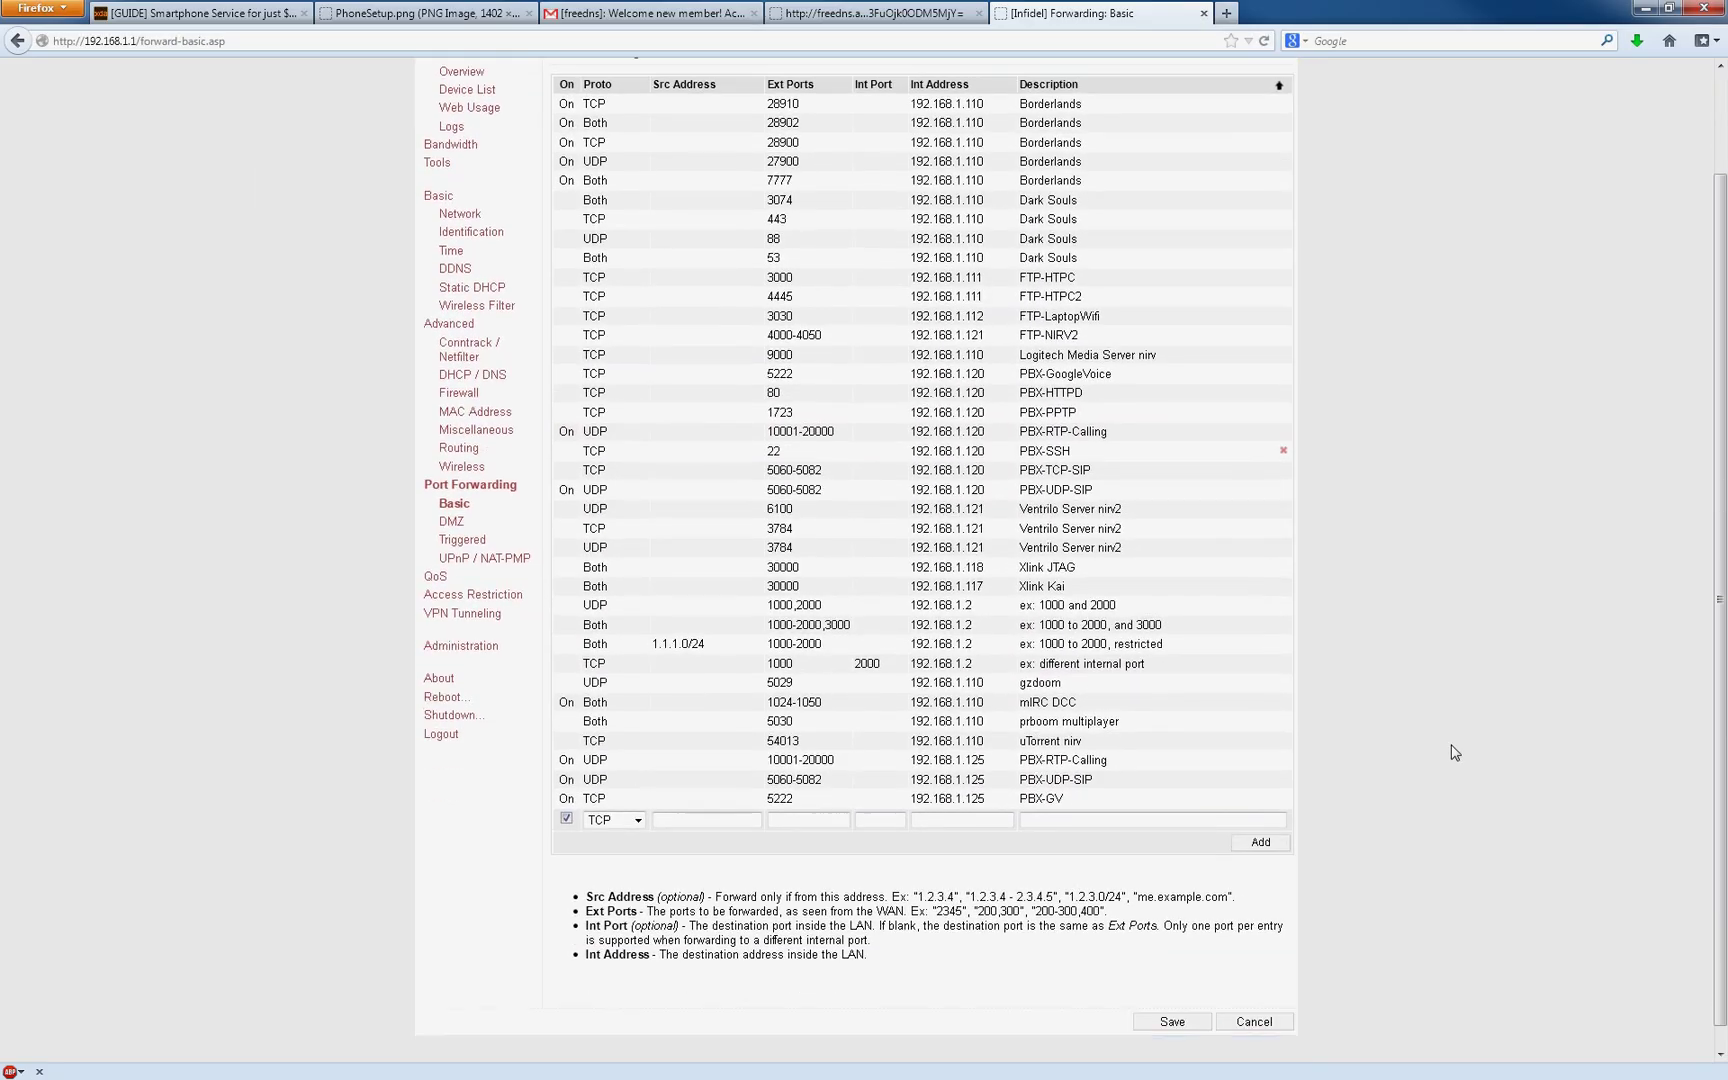
Step: Save the new port-forwarding rules on the Tomato router
{"action": "scroll", "coordinate": [1454, 752], "scroll_direction": "down", "scroll_amount": 1}
{"action": "left_click", "coordinate": [1180, 998]}
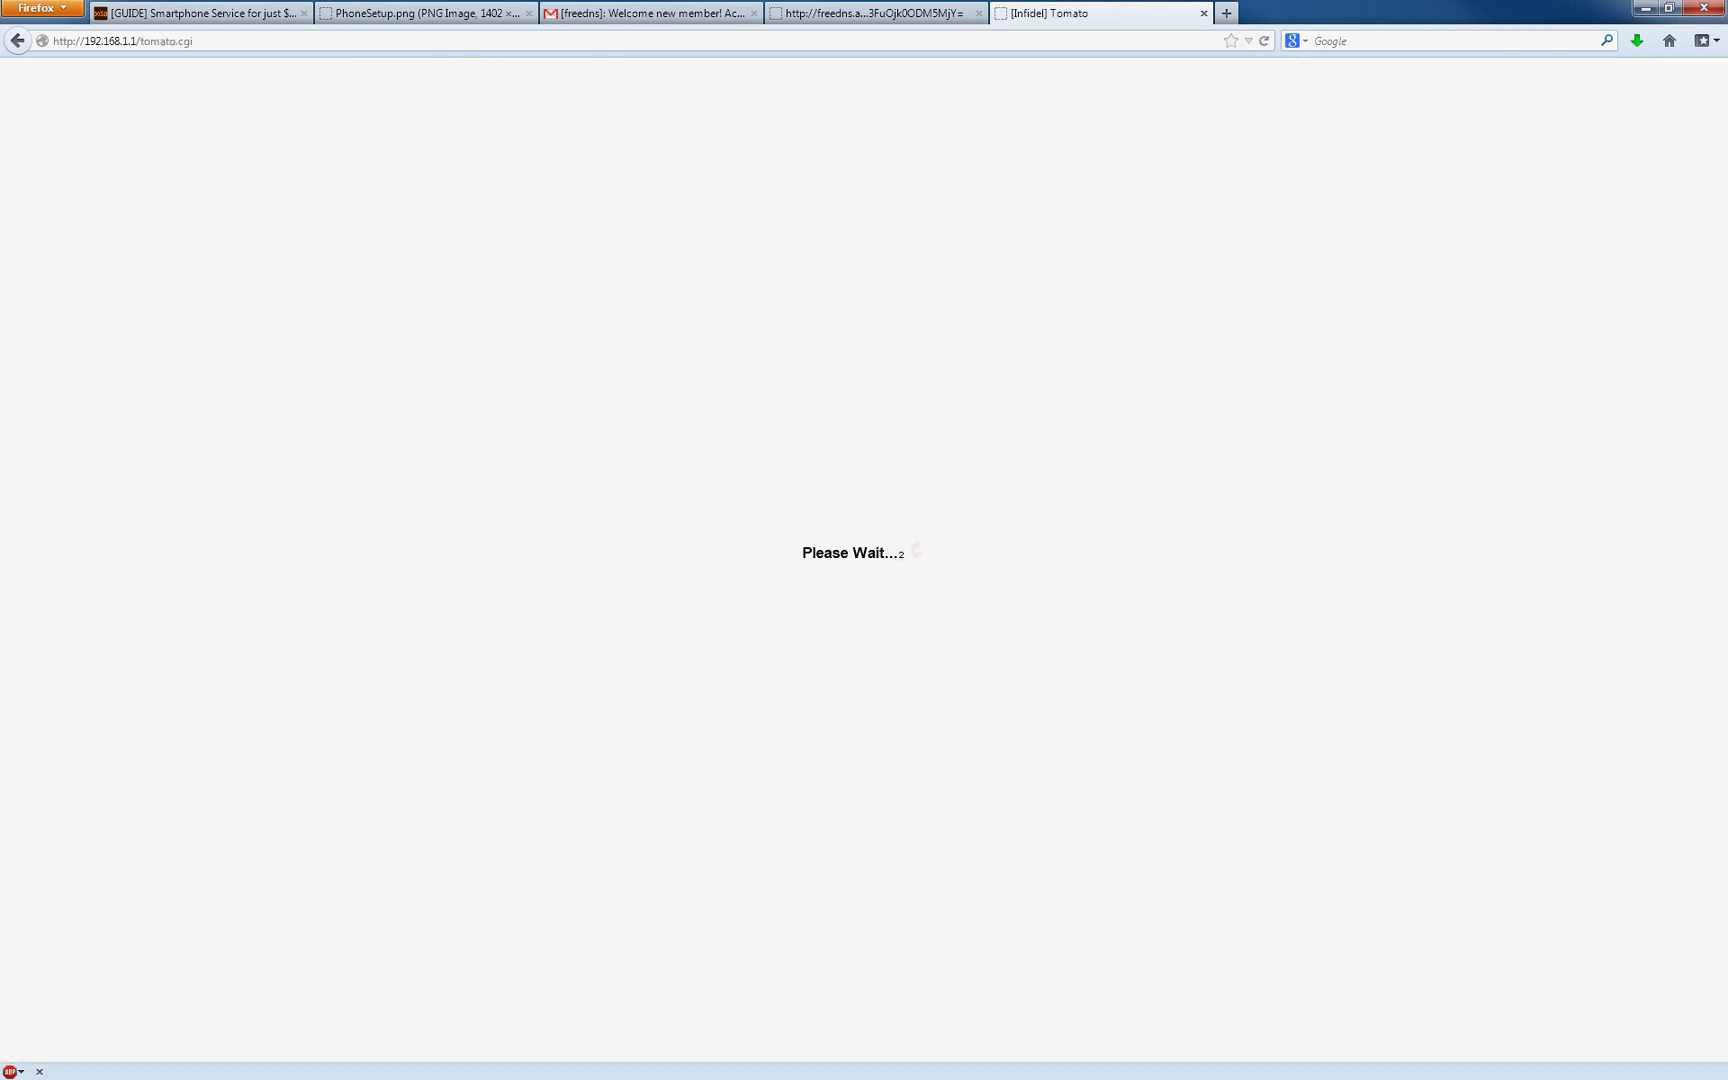
{"action": "key", "text": "alt+Tab"}
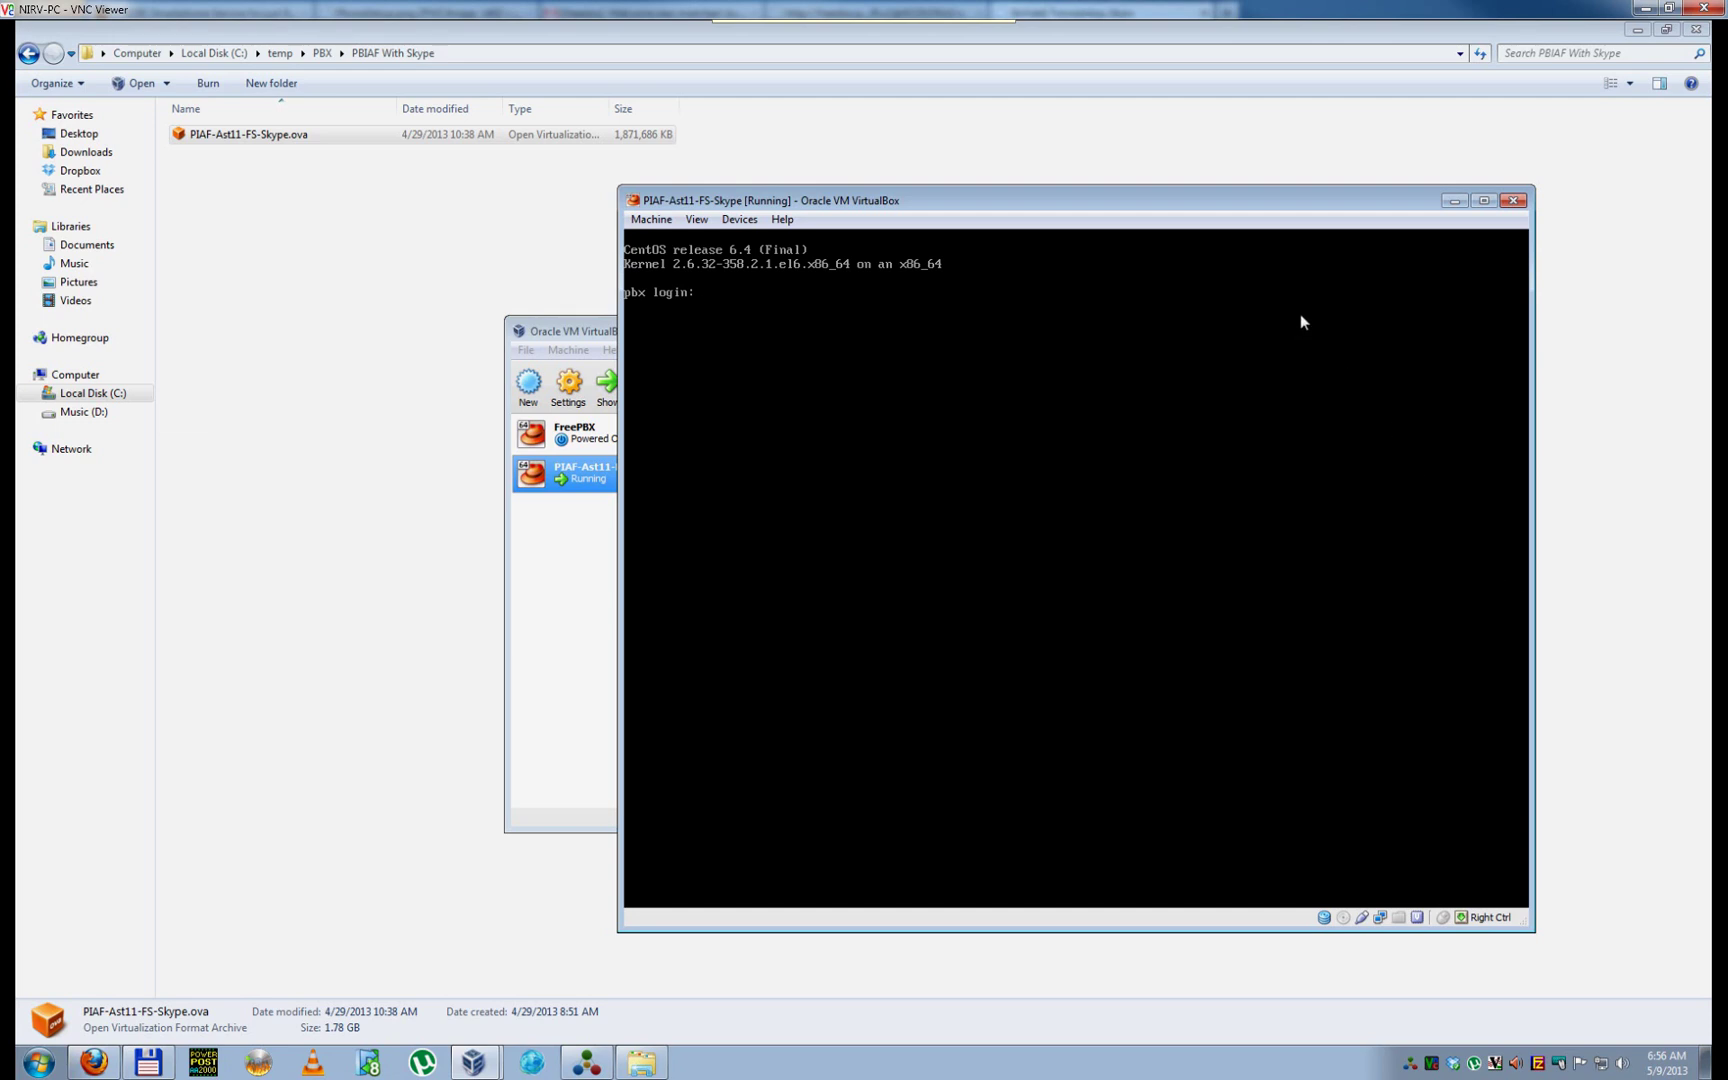
Step: Confirm PBX-Server is listed at 192.168.1.125 in the Device List, then switch to the PBX VM console
{"action": "left_click", "coordinate": [1645, 8]}
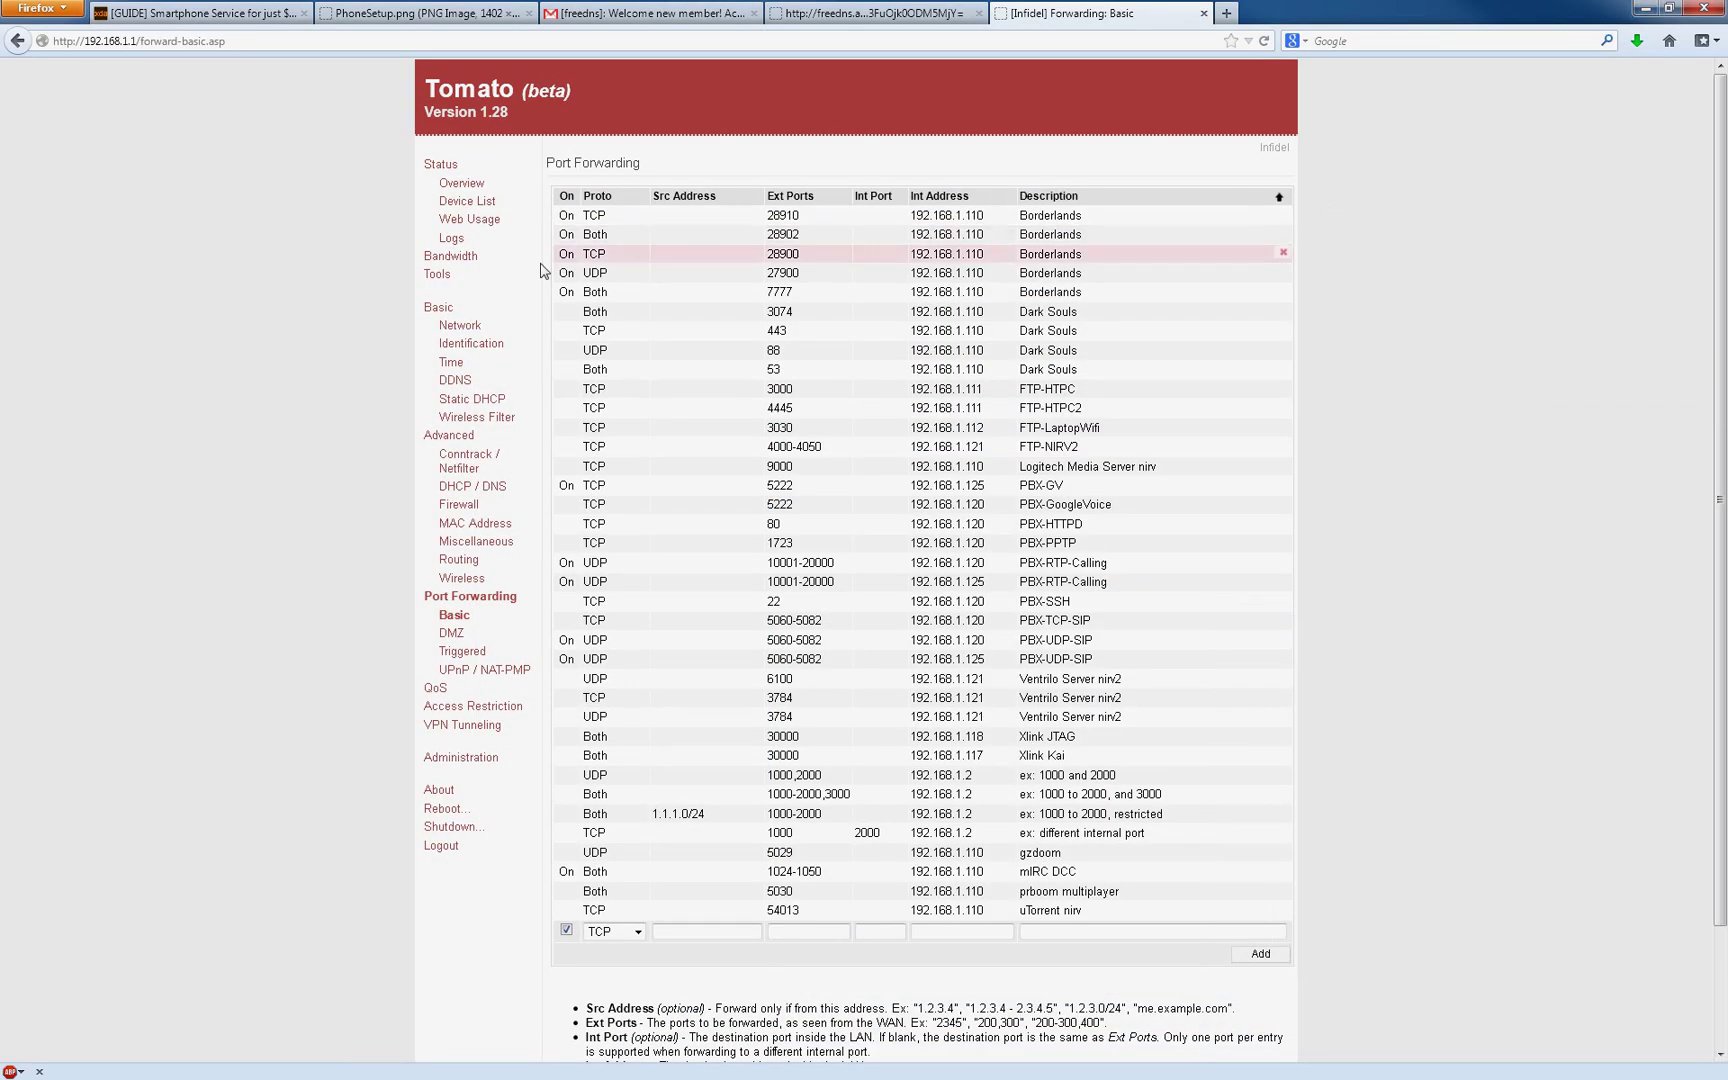
{"action": "left_click", "coordinate": [504, 210]}
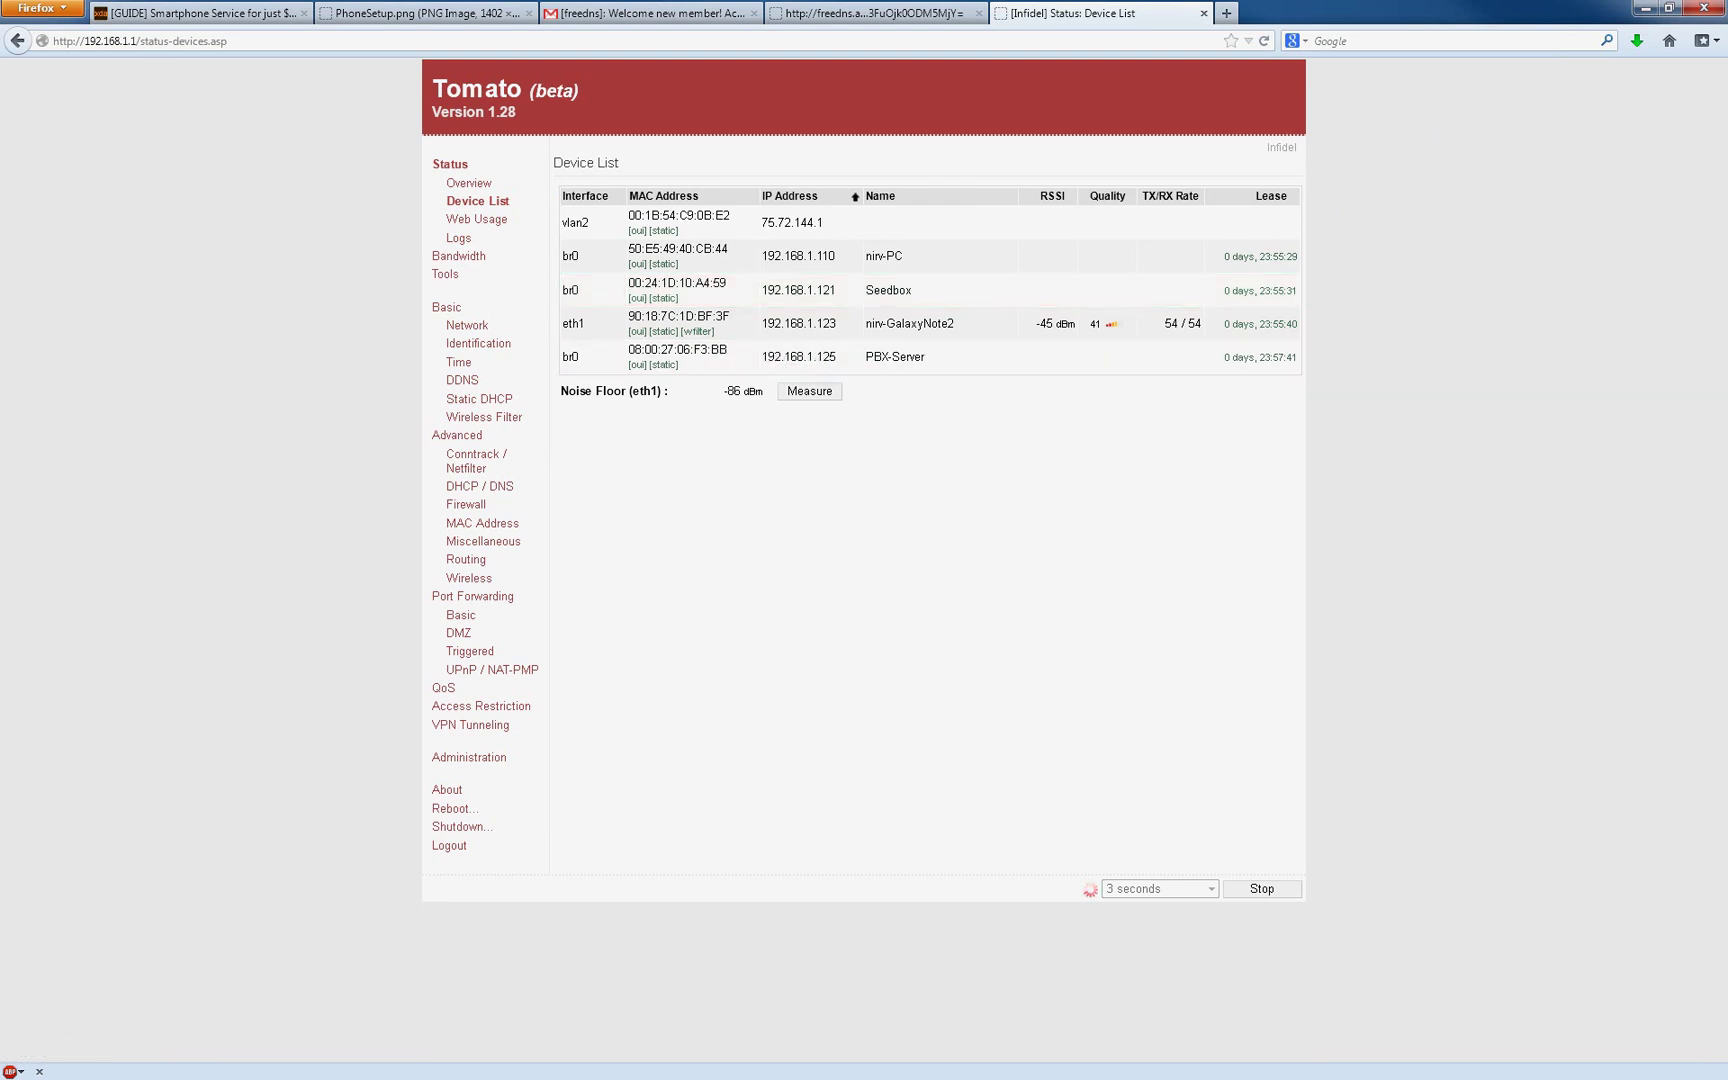
{"action": "left_click", "coordinate": [978, 13]}
{"action": "key", "text": "alt+Tab"}
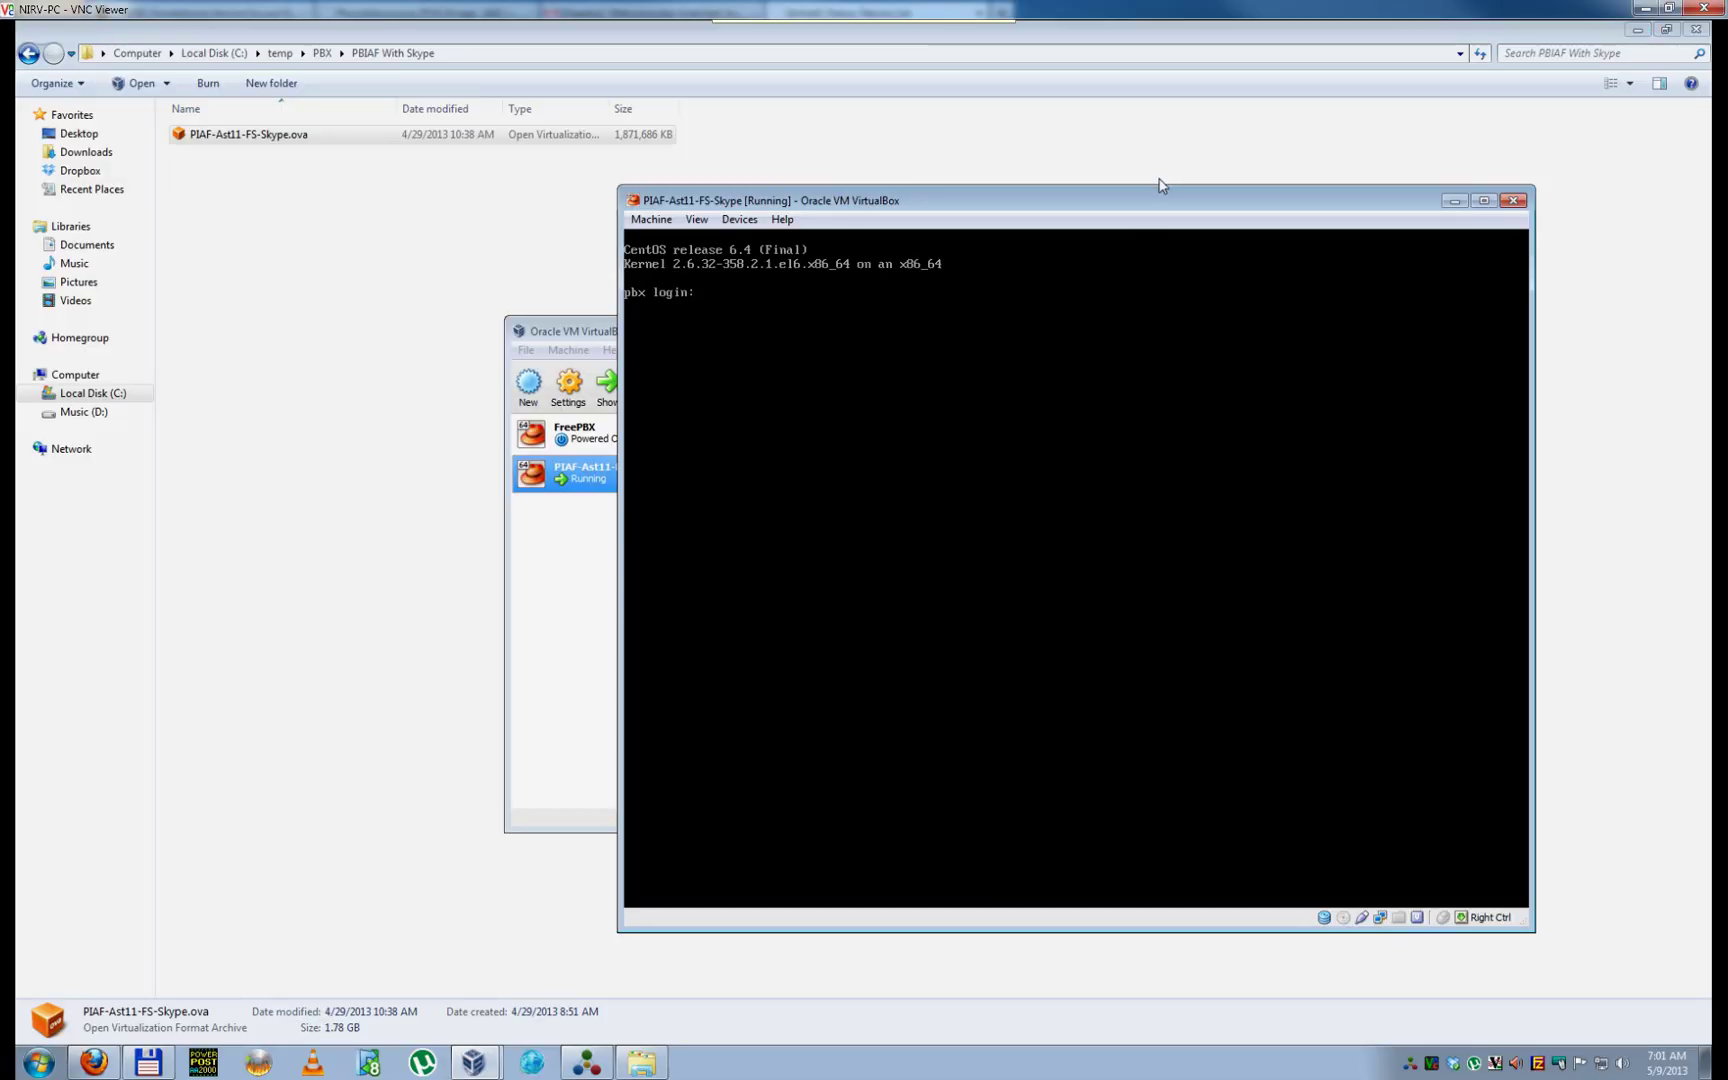
Step: Log in to the PIAF-Ast11-FS-Skype VM console with the user name root
{"action": "type", "text": "root"}
{"action": "key", "text": "Return"}
{"action": "key", "text": "Return"}
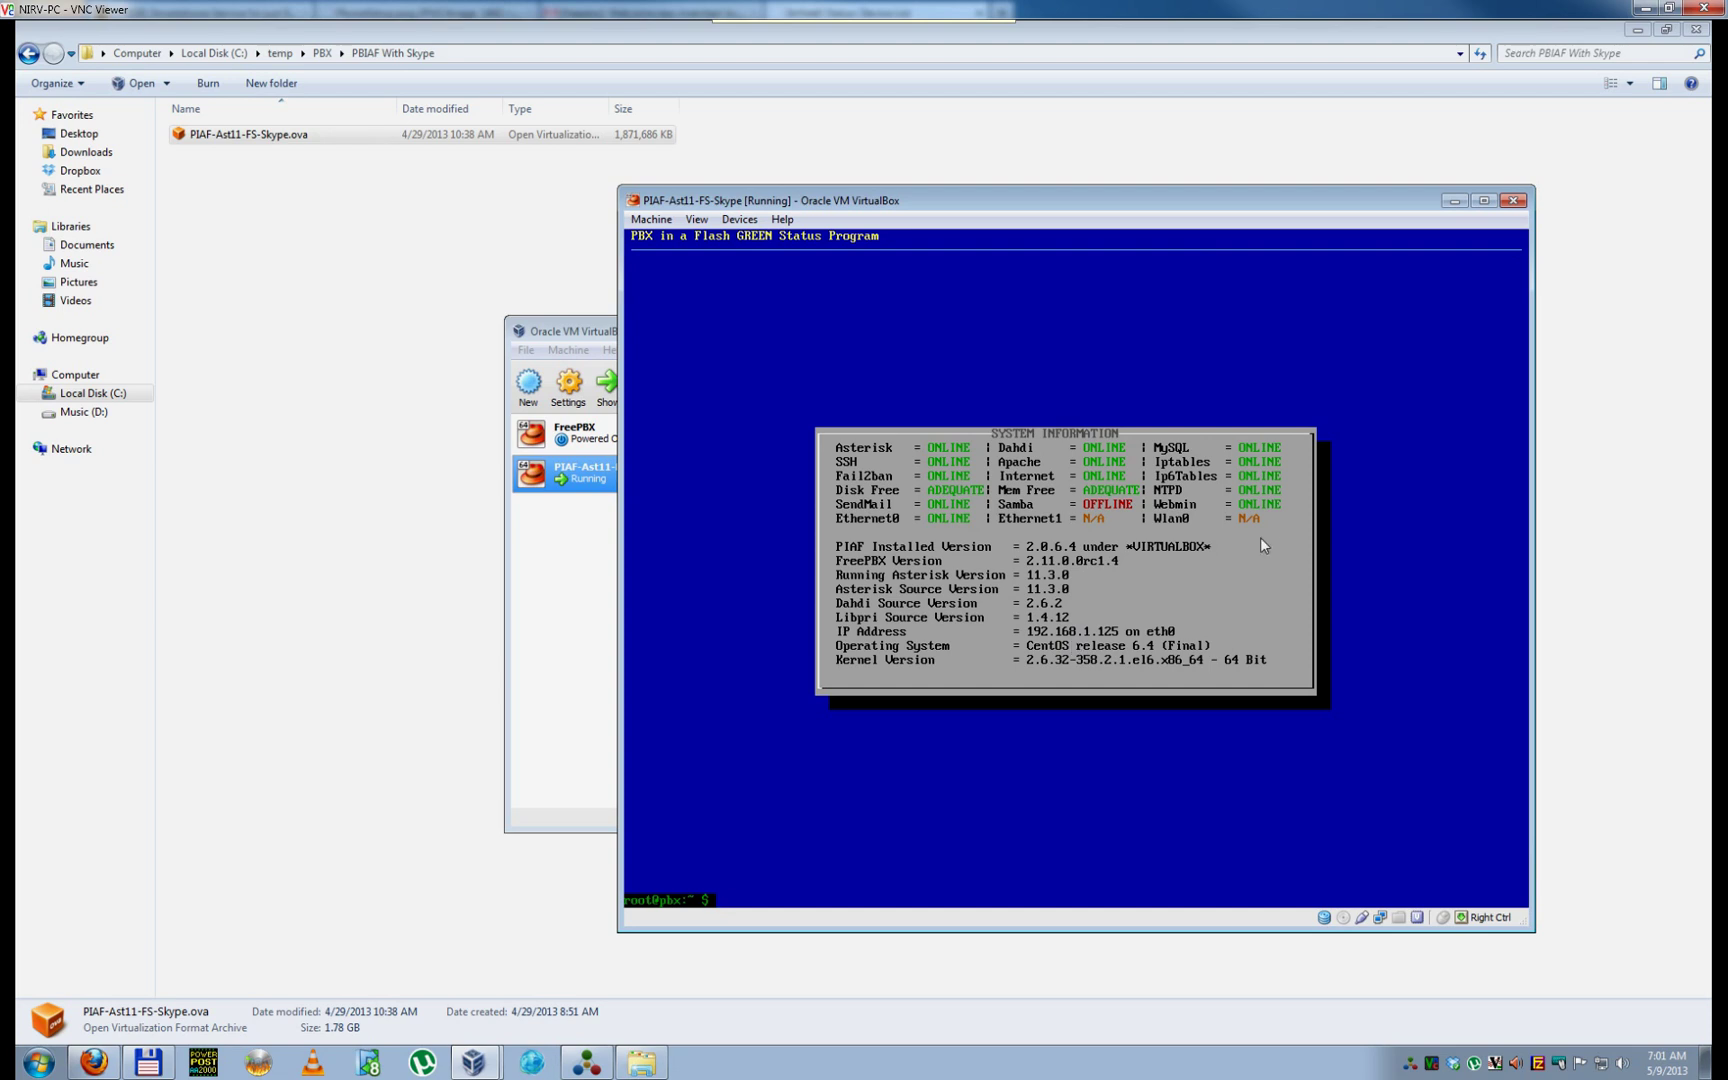
Step: Minimize VNC Viewer to bring back Tomato's Device List
{"action": "left_click", "coordinate": [1641, 10]}
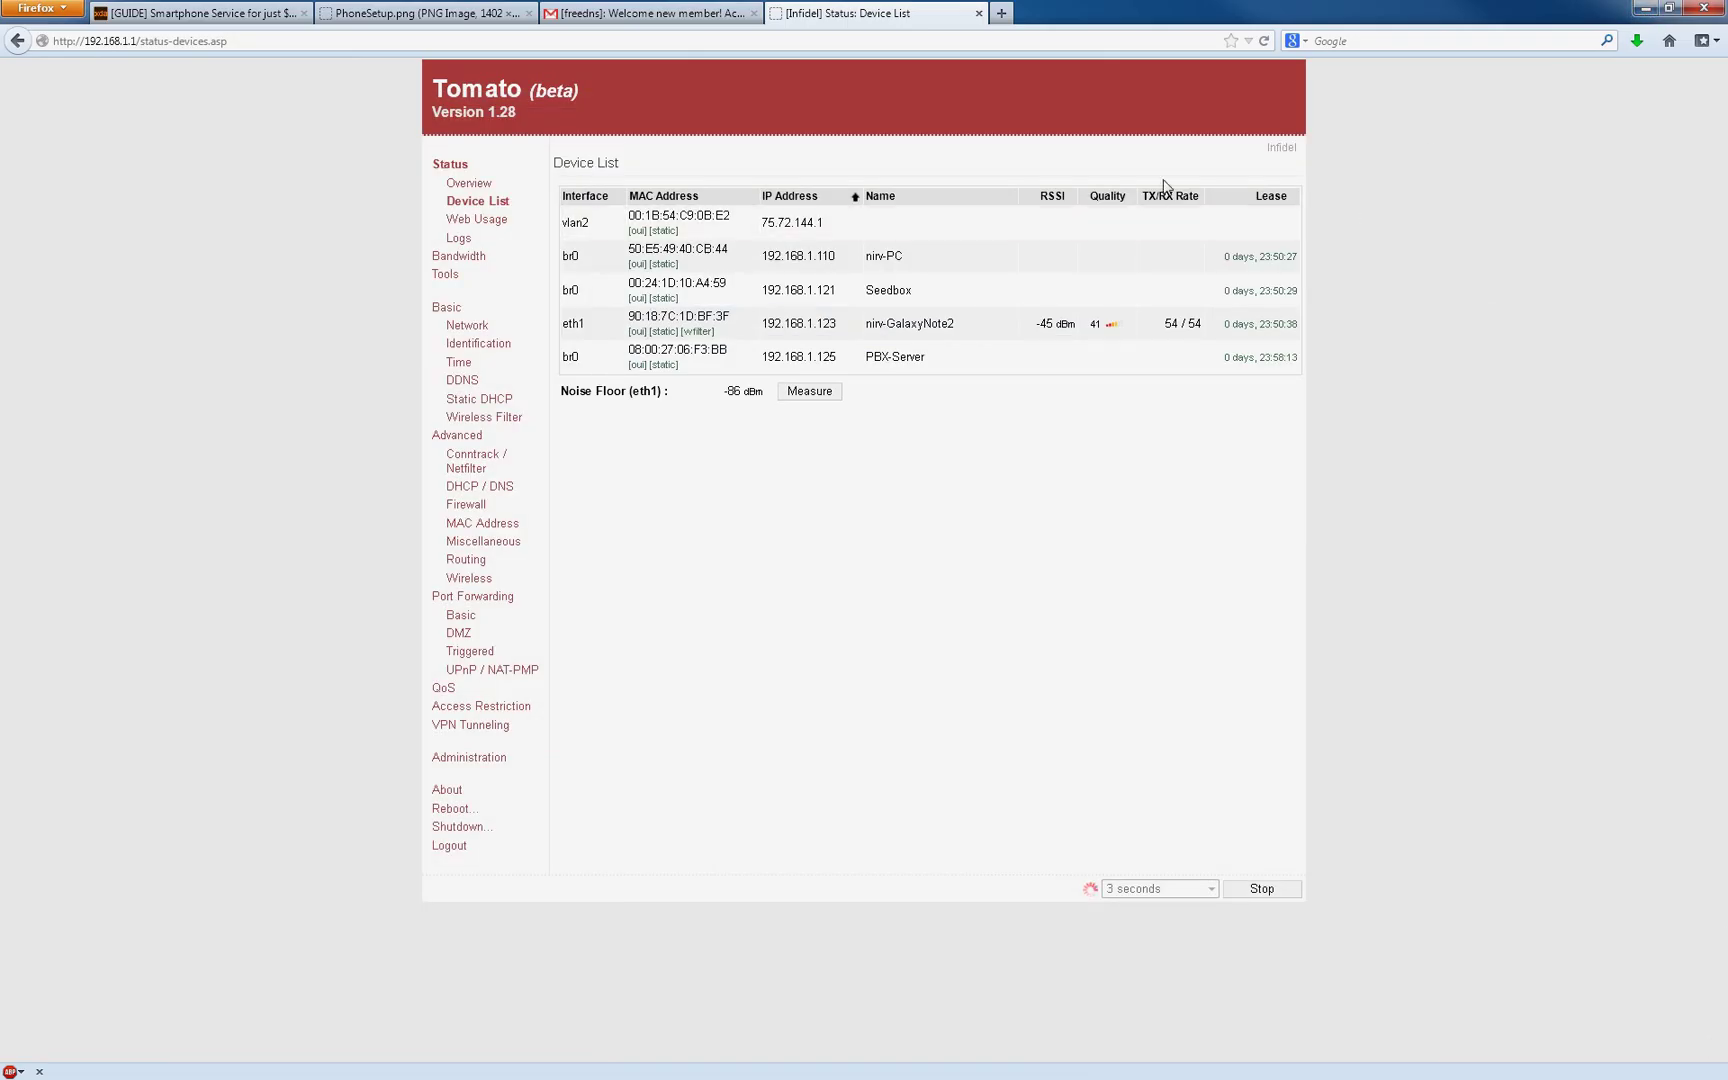